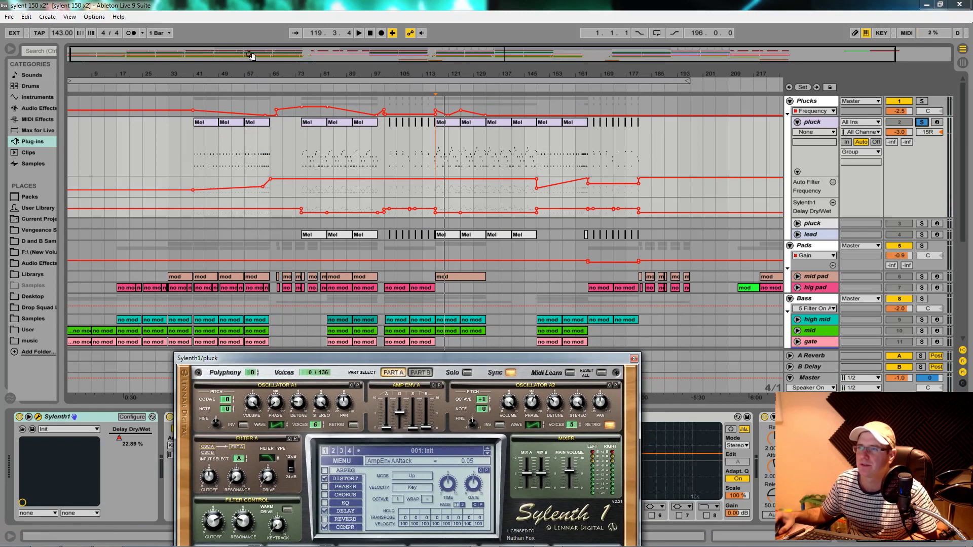
Step: Hide the first pluck track's Delay Dry/Wet and Auto Filter Frequency automation lanes and reduce the track's height
drag(485, 361, 523, 305)
click(833, 202)
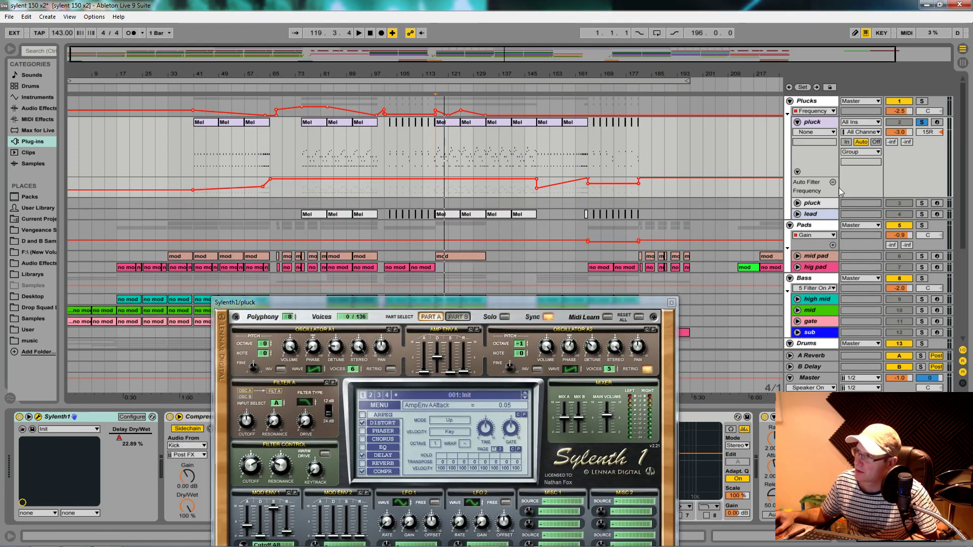
click(833, 182)
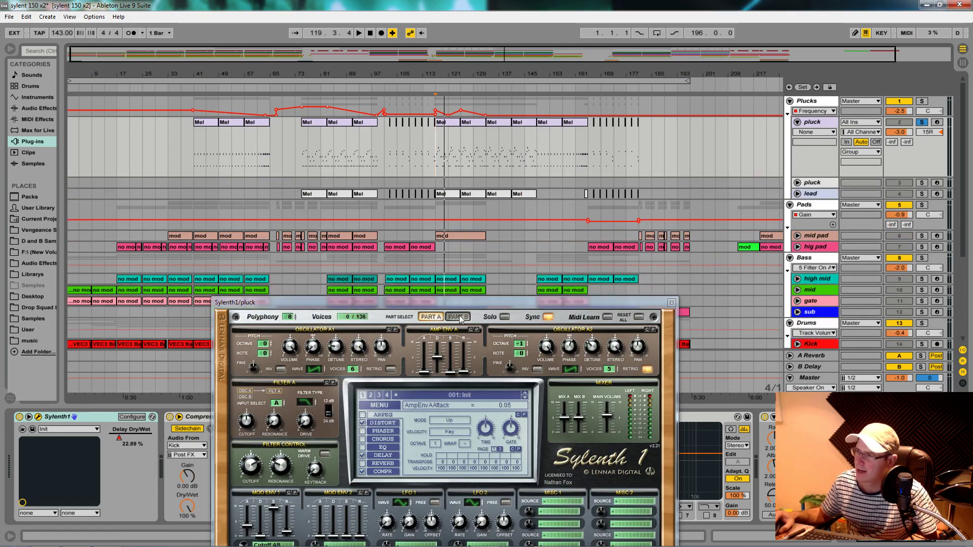
drag(481, 307, 485, 184)
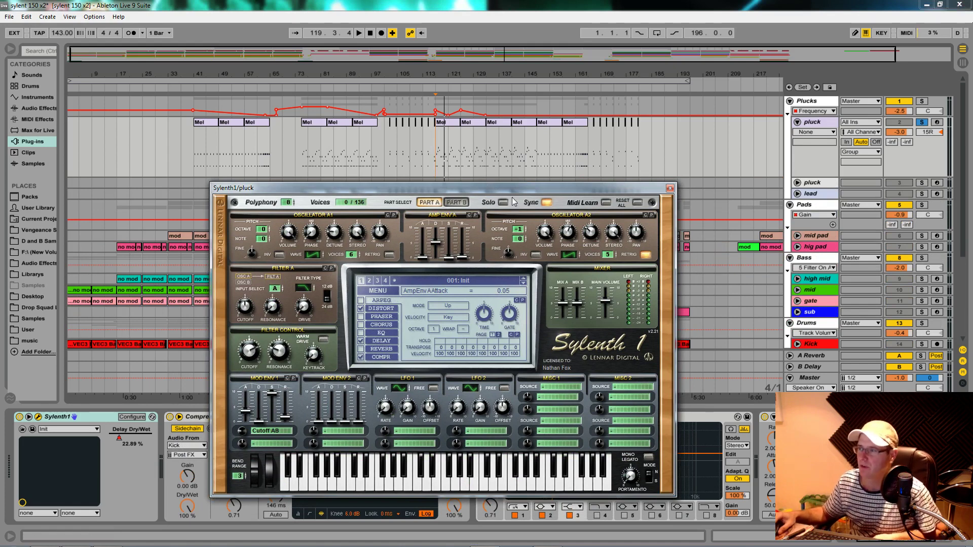
drag(800, 177, 798, 155)
drag(455, 190, 420, 395)
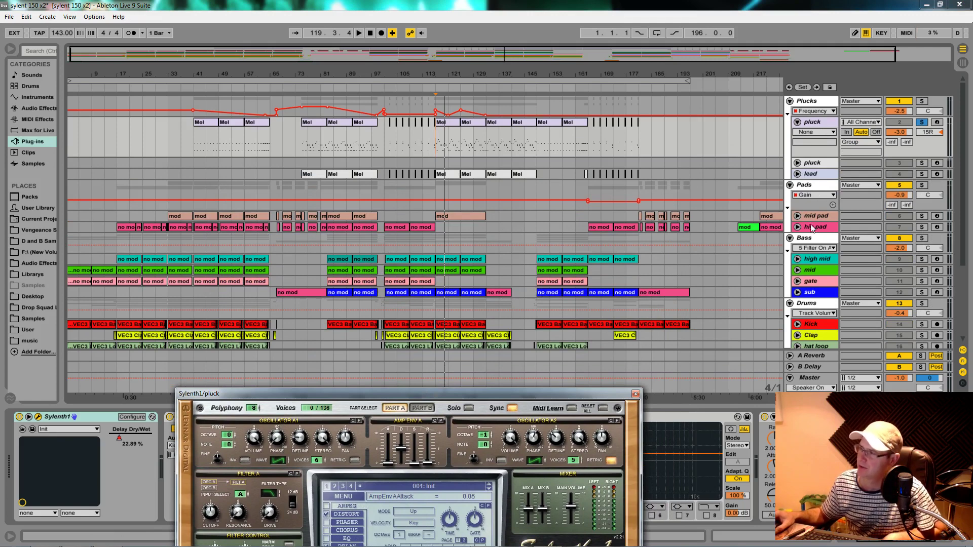
Step: Look over the arrangement from the pads down to the efx tracks, moving the Sylenth1 window out of the way
click(749, 292)
scroll(771, 305, down, 4)
scroll(638, 289, down, 2)
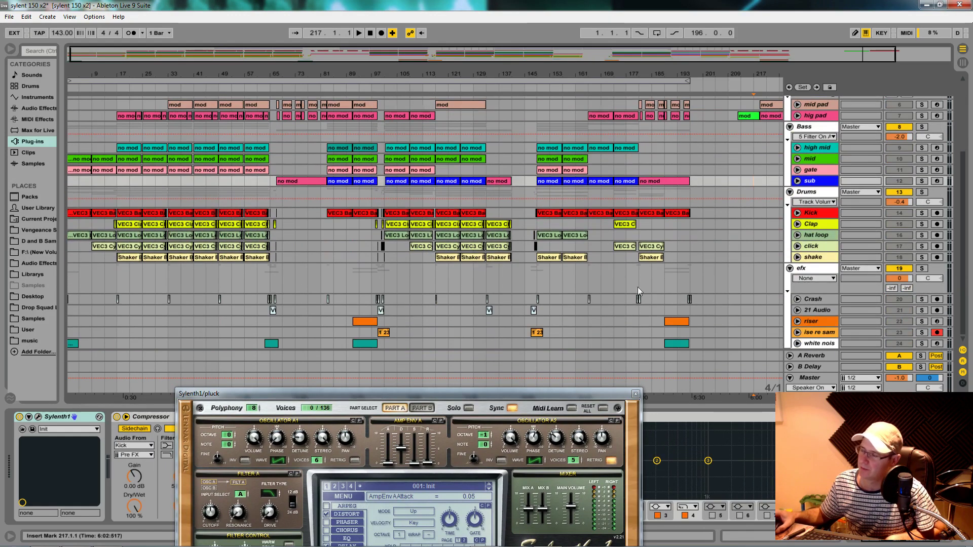
scroll(655, 251, up, 5)
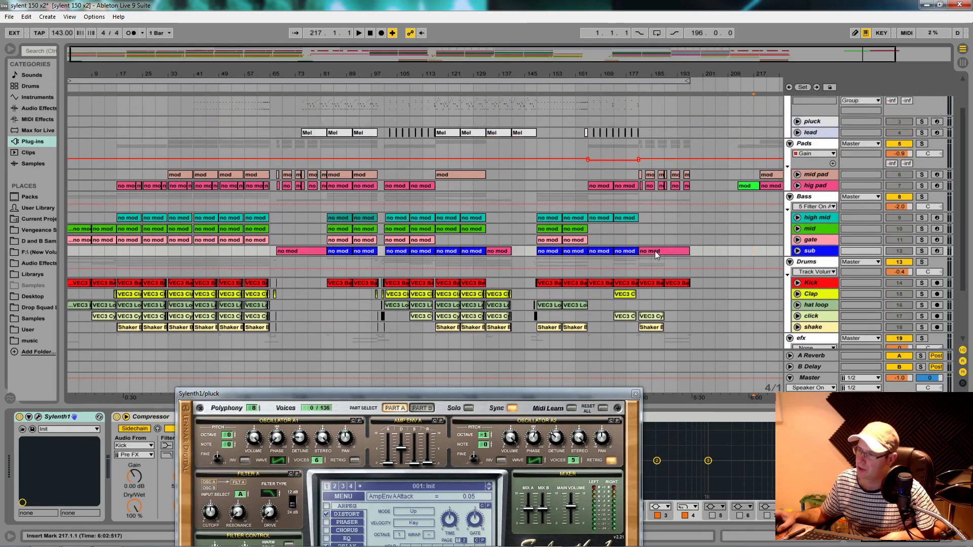
drag(552, 394, 597, 76)
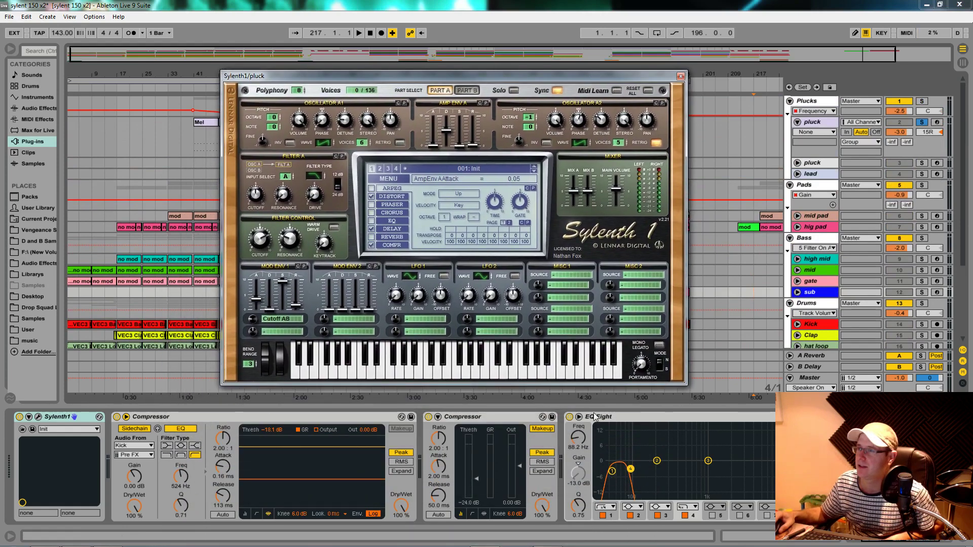
drag(416, 76, 296, 526)
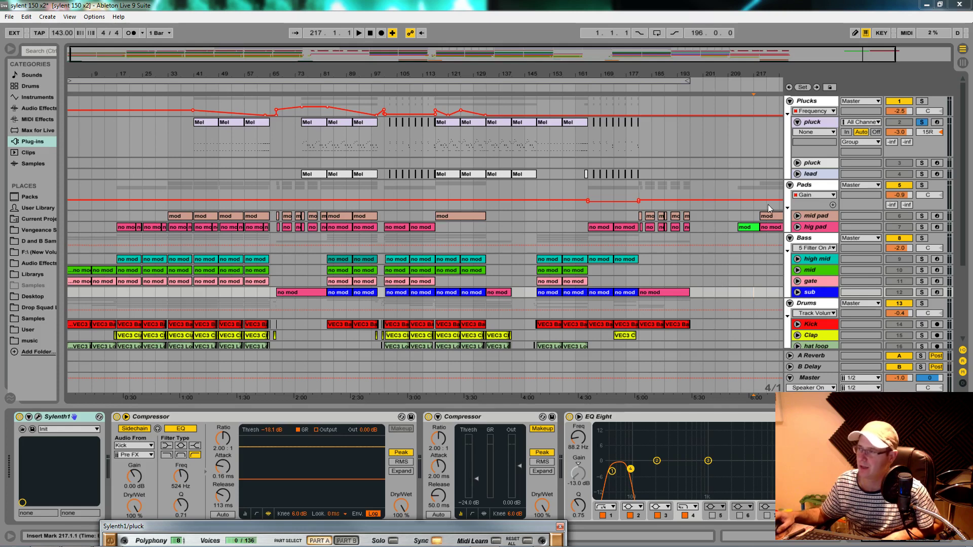
Step: Examine the device chains of the A Reverb return and the Master, and bring the Sylenth1 window back into view
click(798, 359)
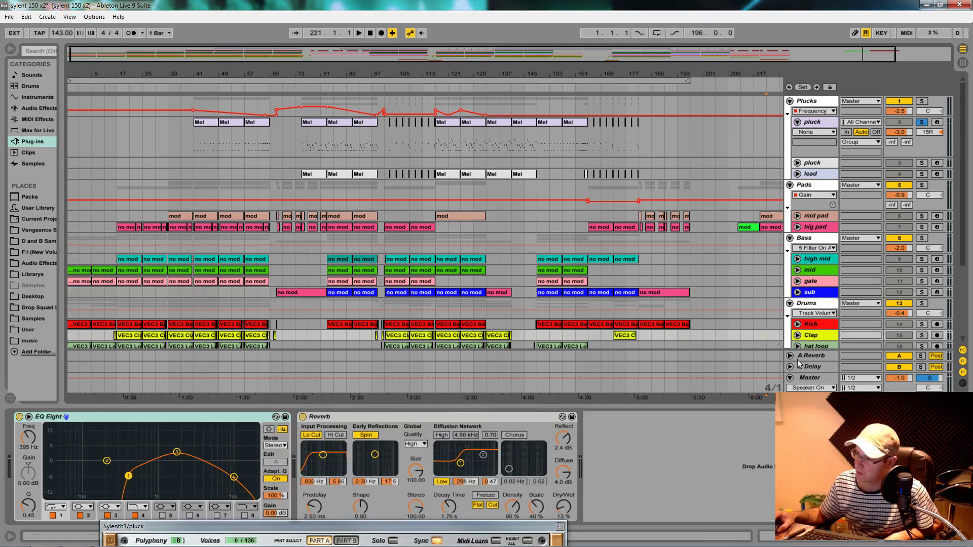
click(807, 378)
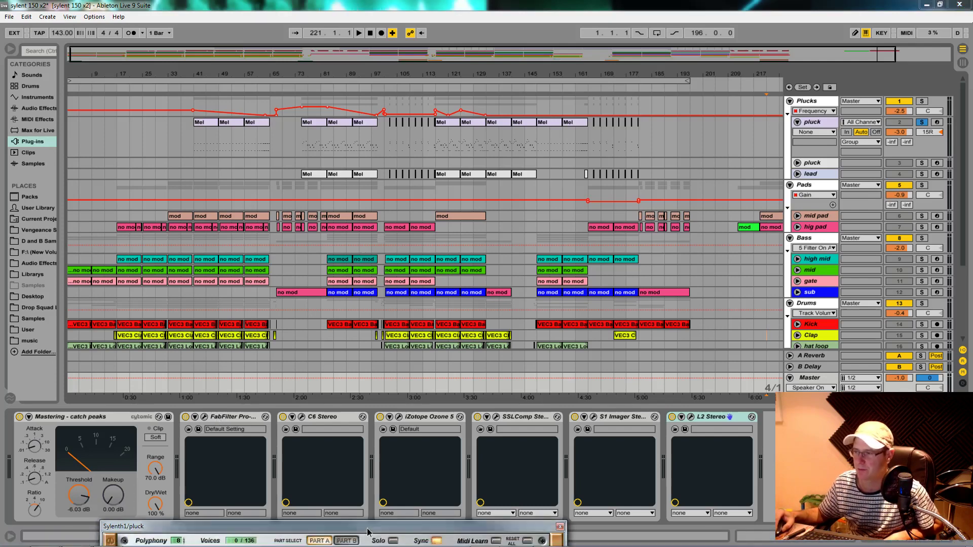
drag(367, 530, 504, 88)
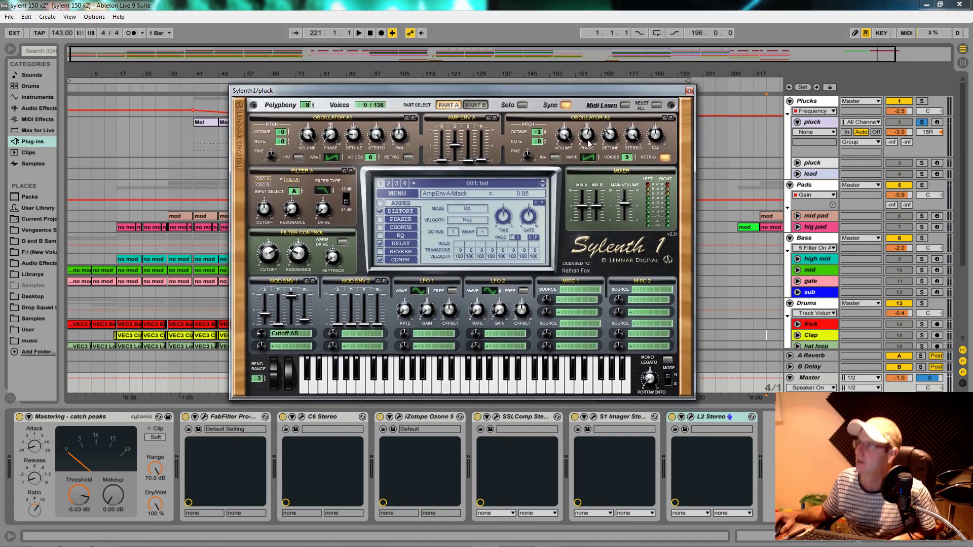
drag(638, 94, 599, 307)
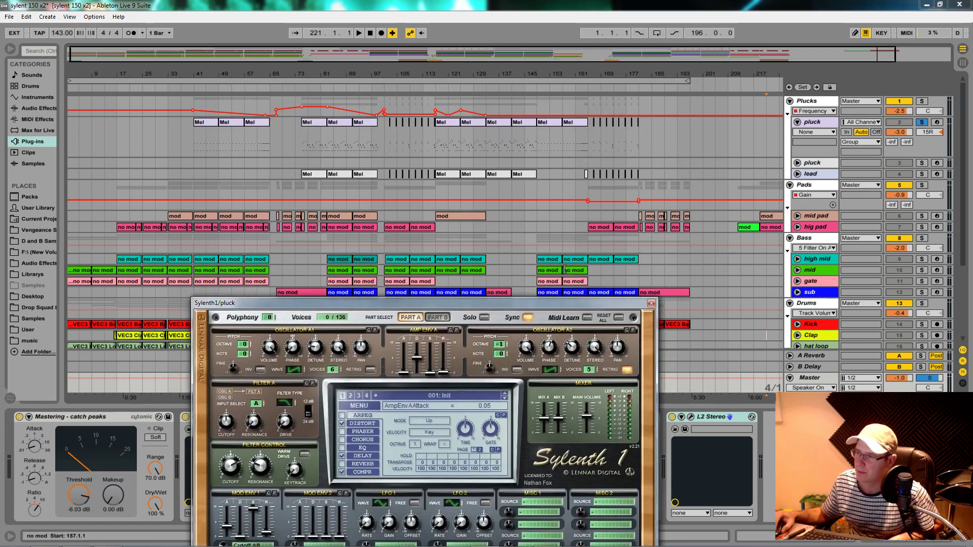
drag(535, 304, 565, 84)
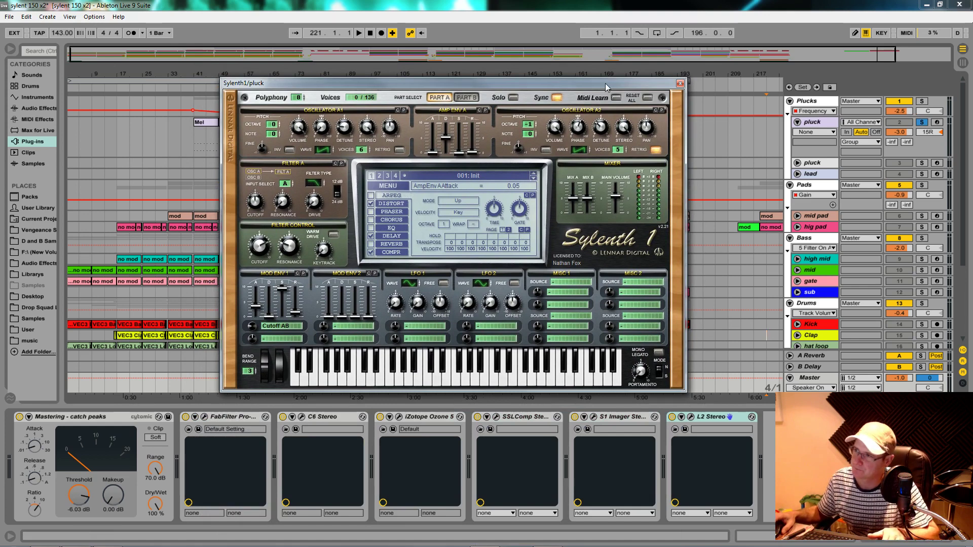
drag(605, 84, 603, 103)
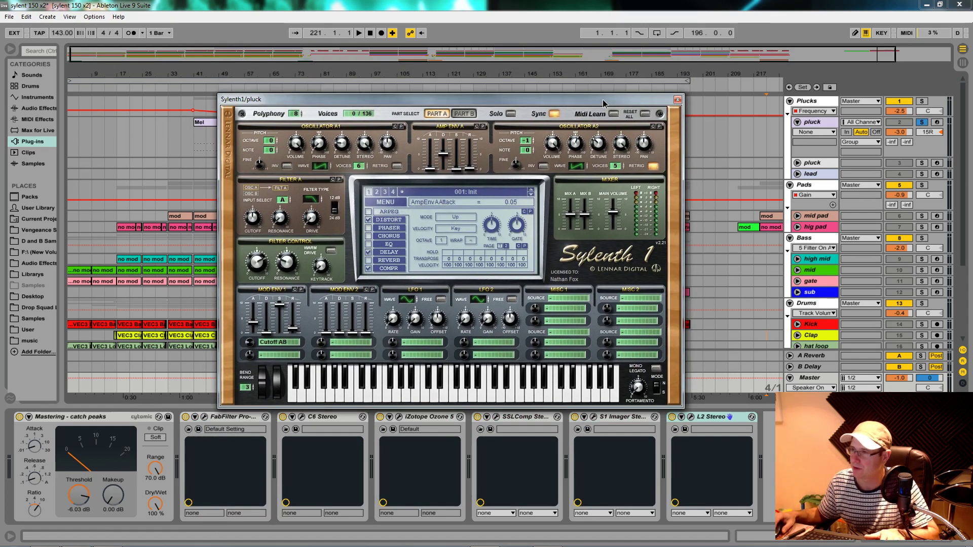
Step: Compare the oscillator settings of Part A and Part B in the pluck patch, finishing on Part A
click(447, 113)
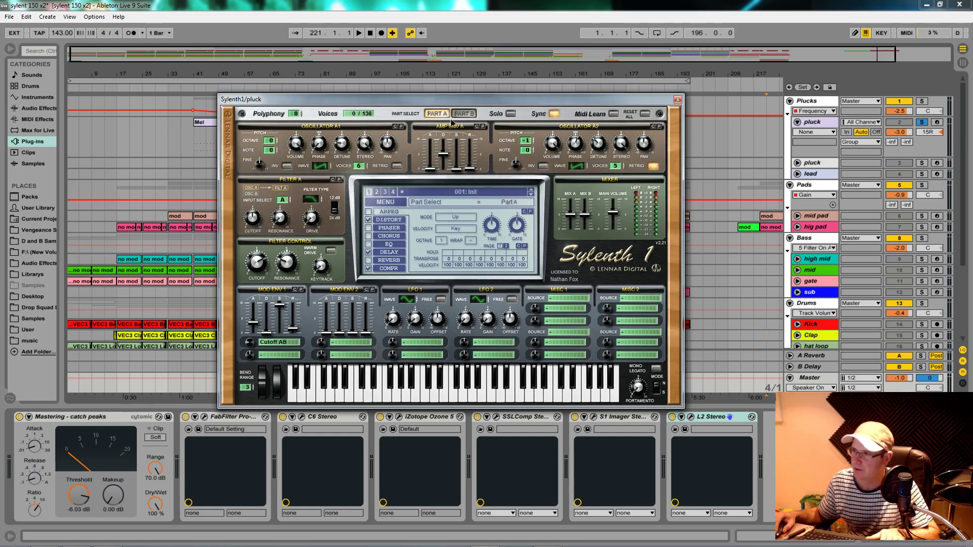
click(471, 113)
click(445, 114)
click(463, 115)
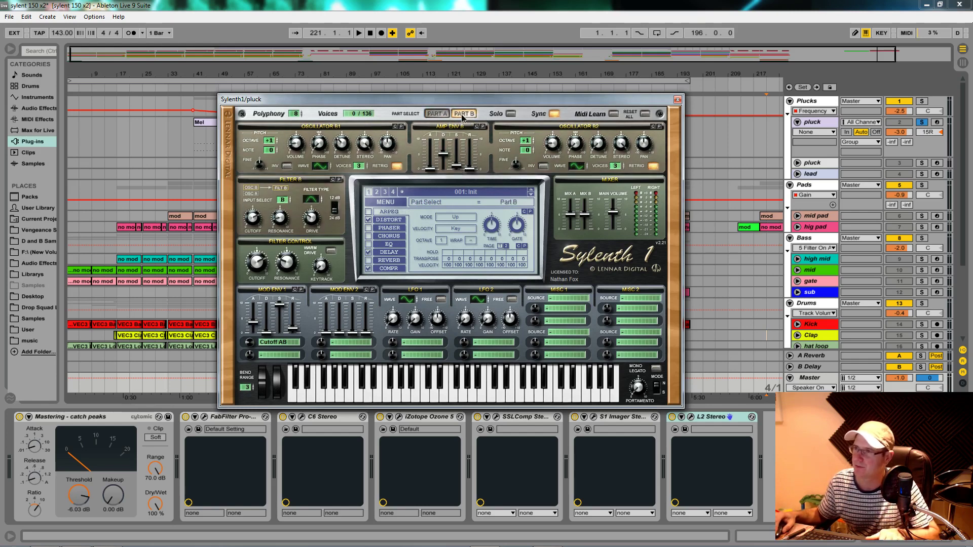
click(439, 114)
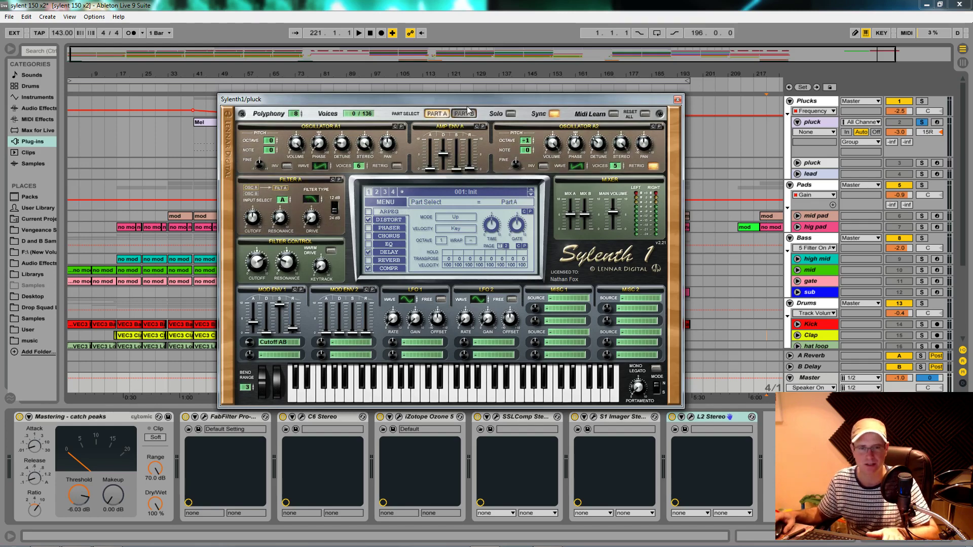
Step: Play the pluck melody from bar 117 with the full Sylenth1 window in view
drag(546, 103, 541, 224)
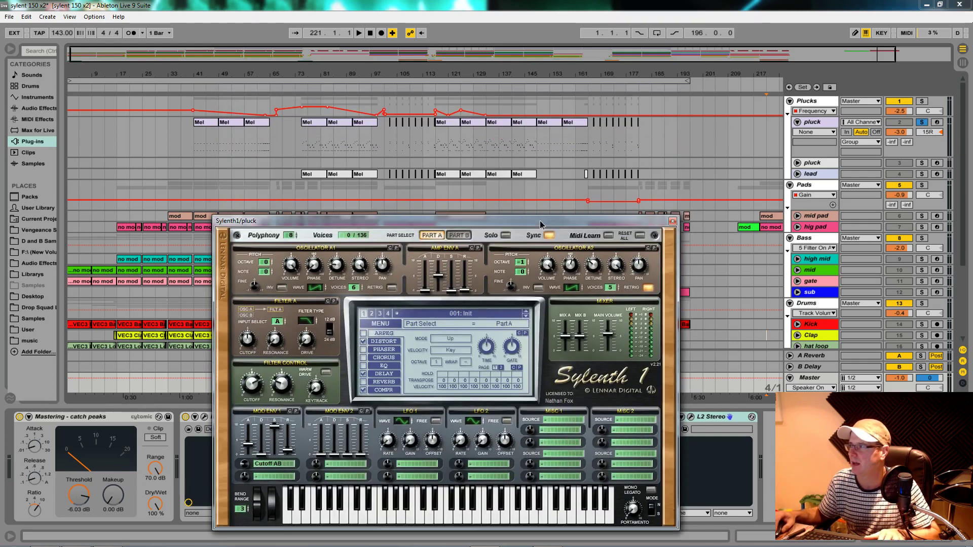
click(445, 140)
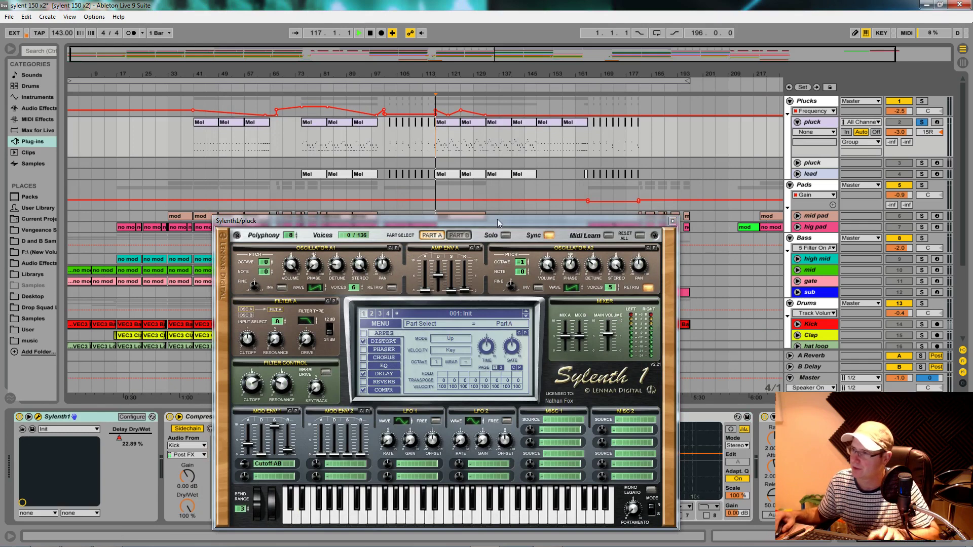
key(space)
drag(498, 220, 525, 98)
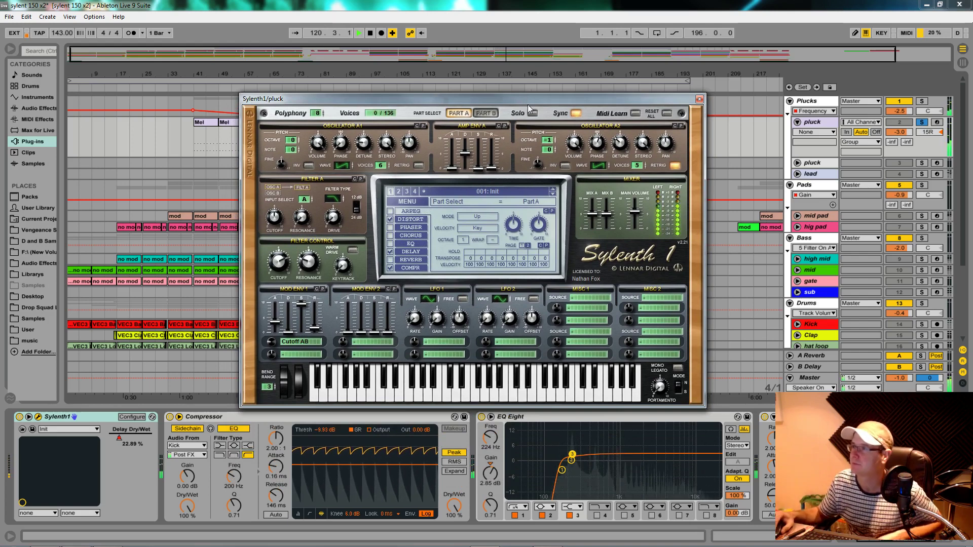
Step: Switch repeatedly between Part A and Part B to compare the two layers of the playing pluck patch, finishing on Part A
click(490, 113)
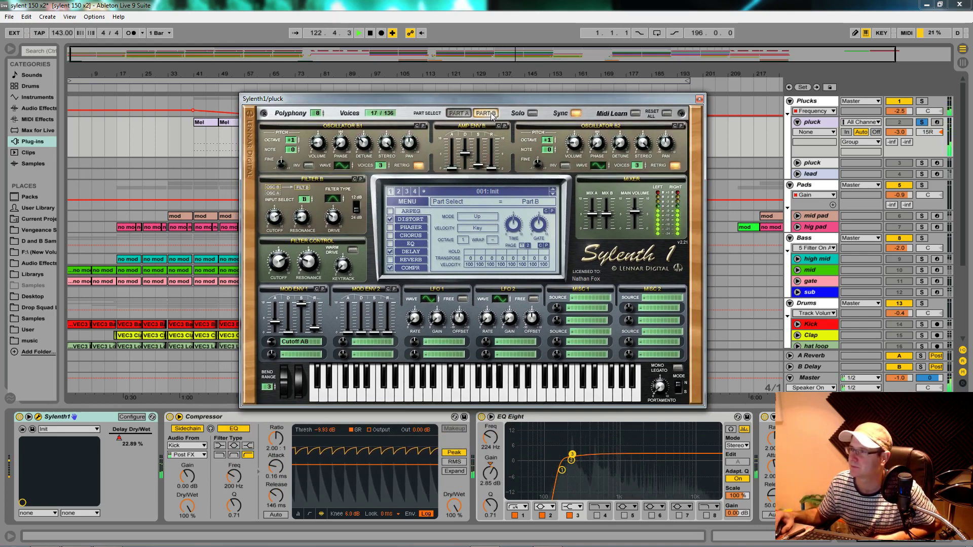
click(459, 113)
click(487, 114)
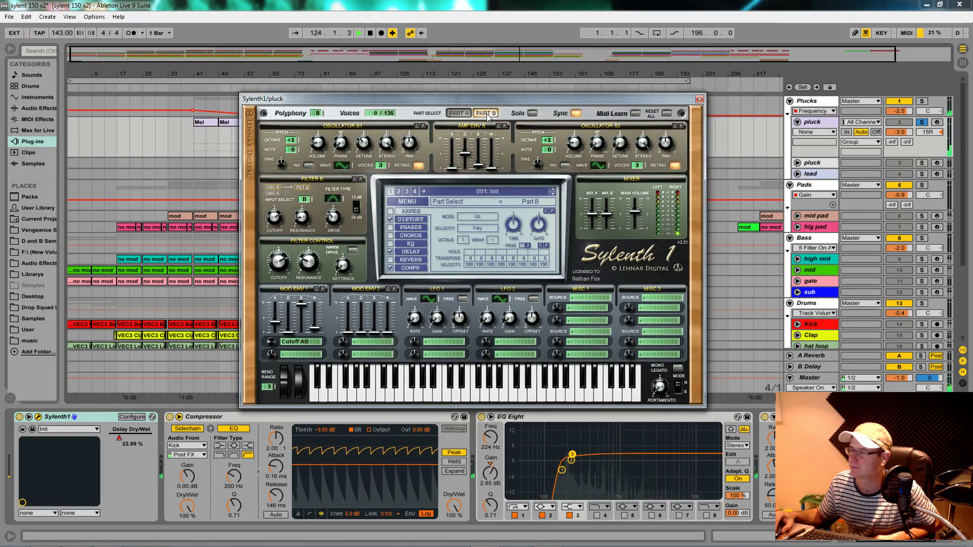
click(461, 113)
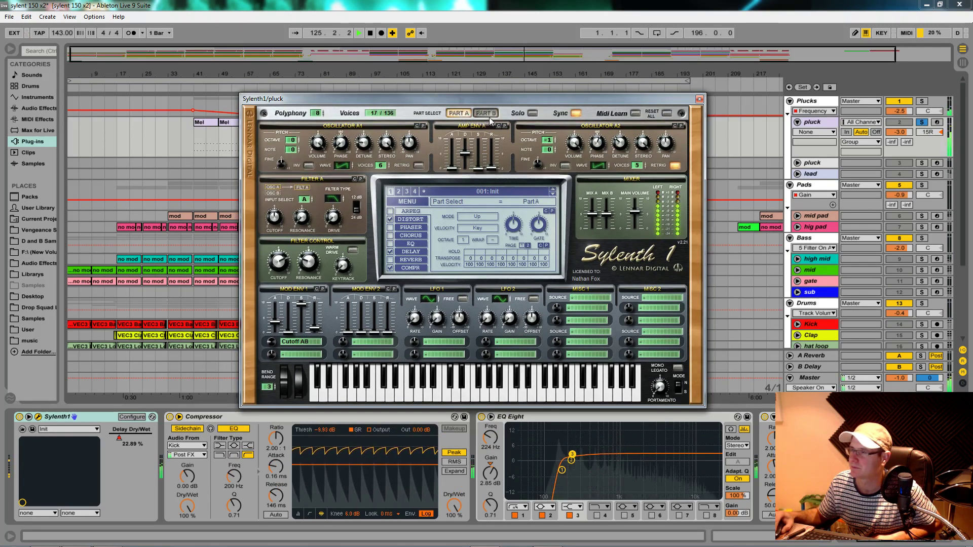
click(488, 113)
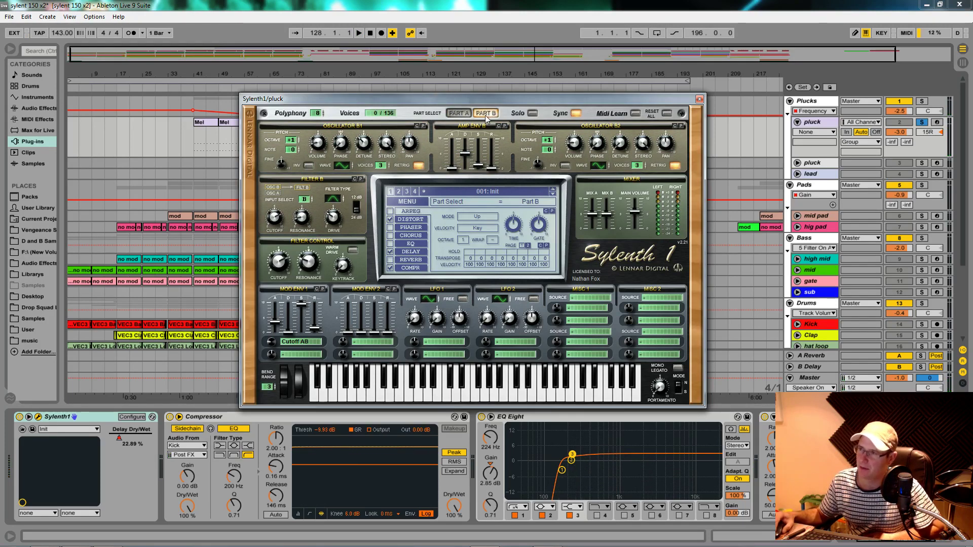
click(465, 114)
click(479, 113)
click(465, 113)
click(479, 113)
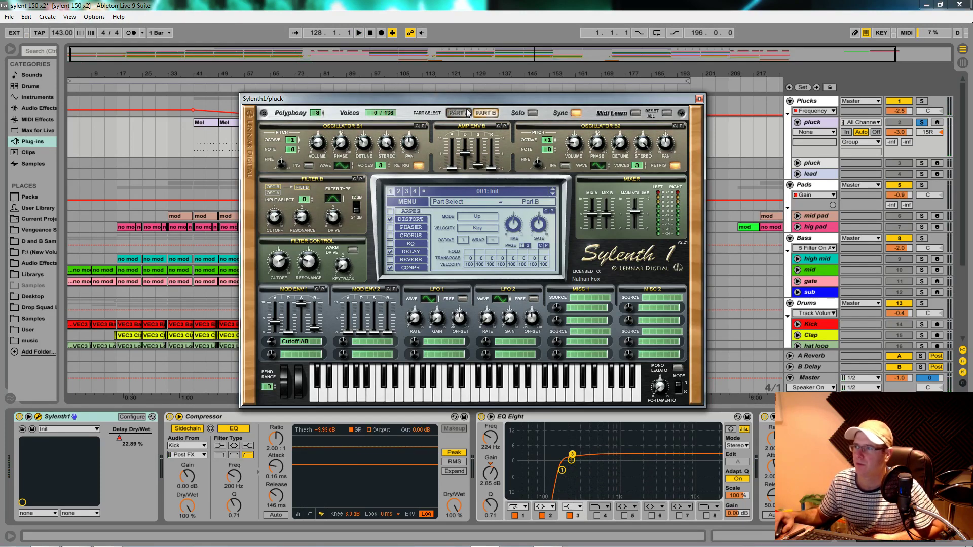
click(465, 114)
Step: Replace the pluck patch in Sylenth1 with a blank Init preset and re-enable the overridden arrangement automation
click(411, 201)
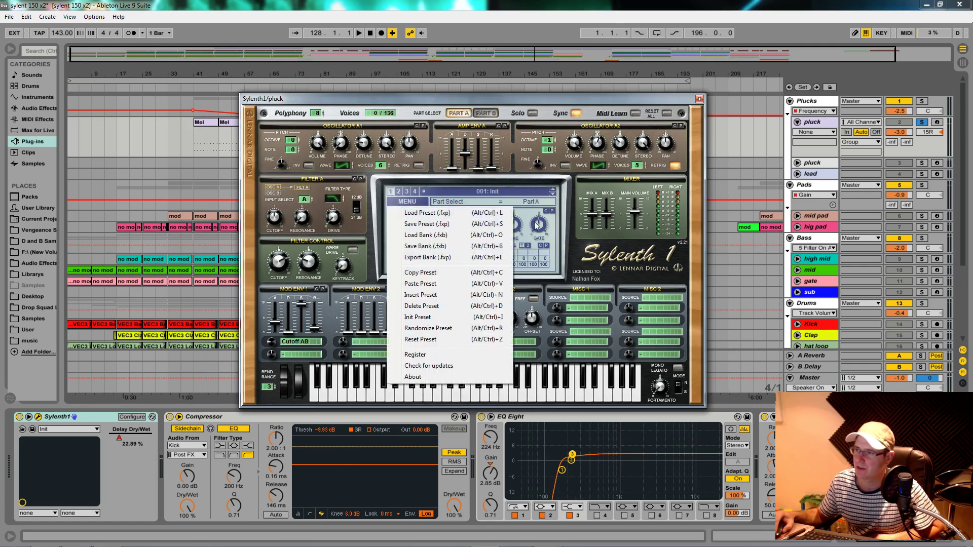
click(433, 299)
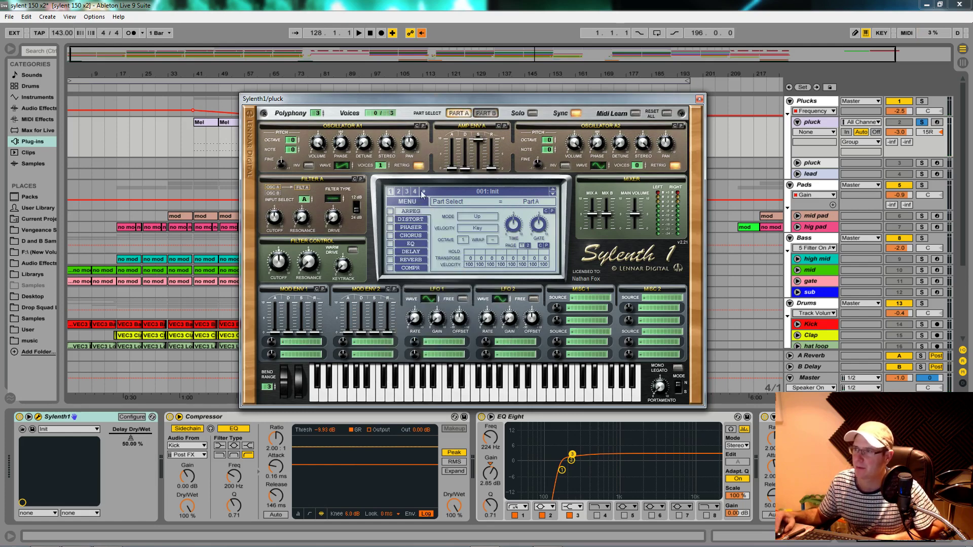
click(421, 33)
Step: Play the blank patch on the pluck melody and check the device chains of the pluck track and the Master
key(space)
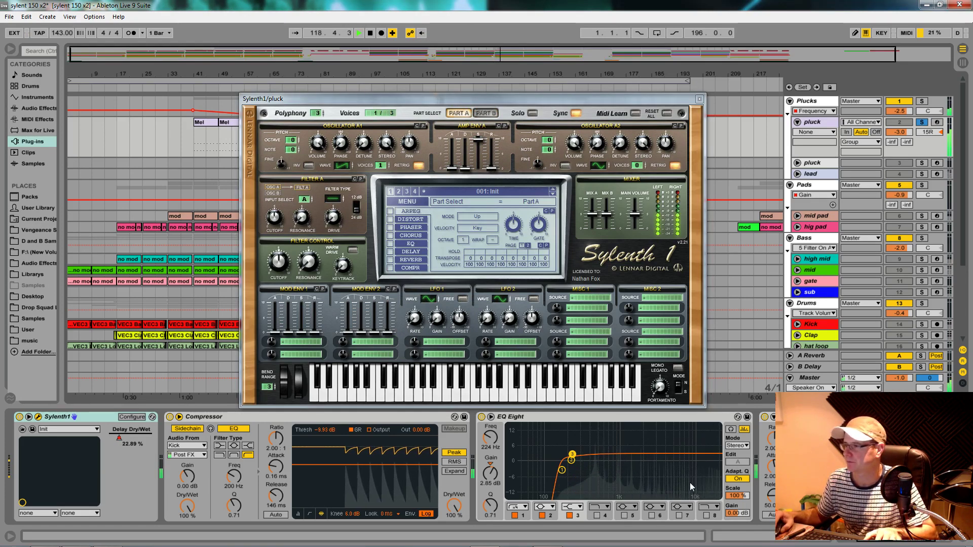
scroll(689, 483, right, 5)
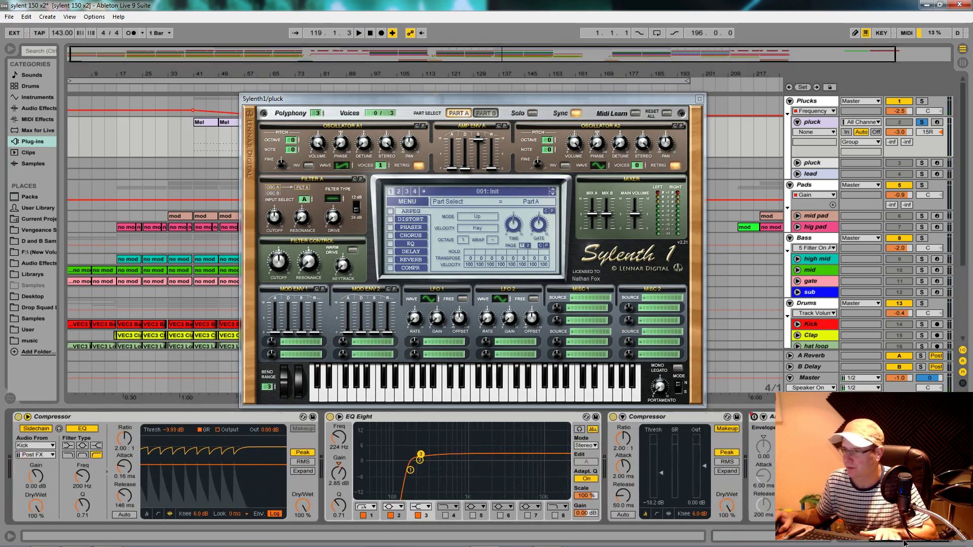
click(819, 122)
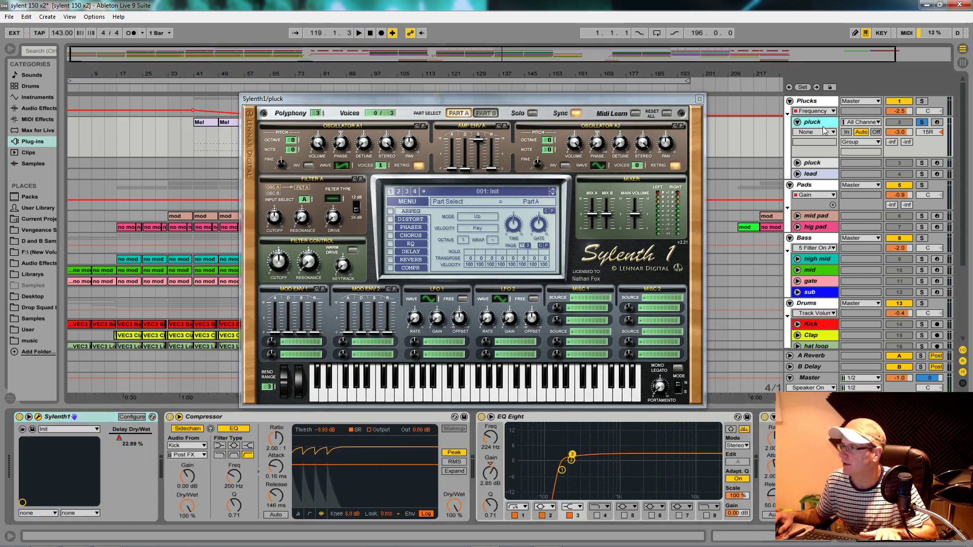
key(space)
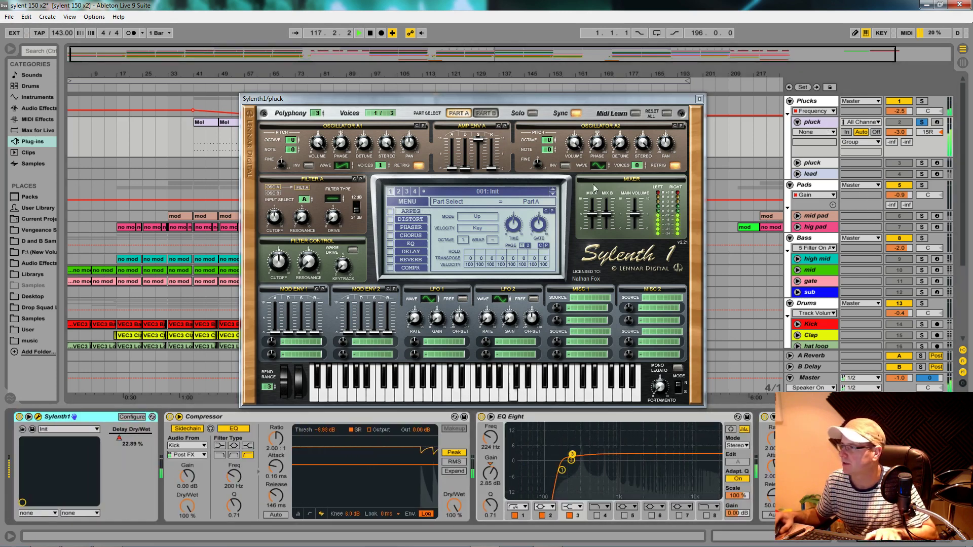
click(809, 379)
key(space)
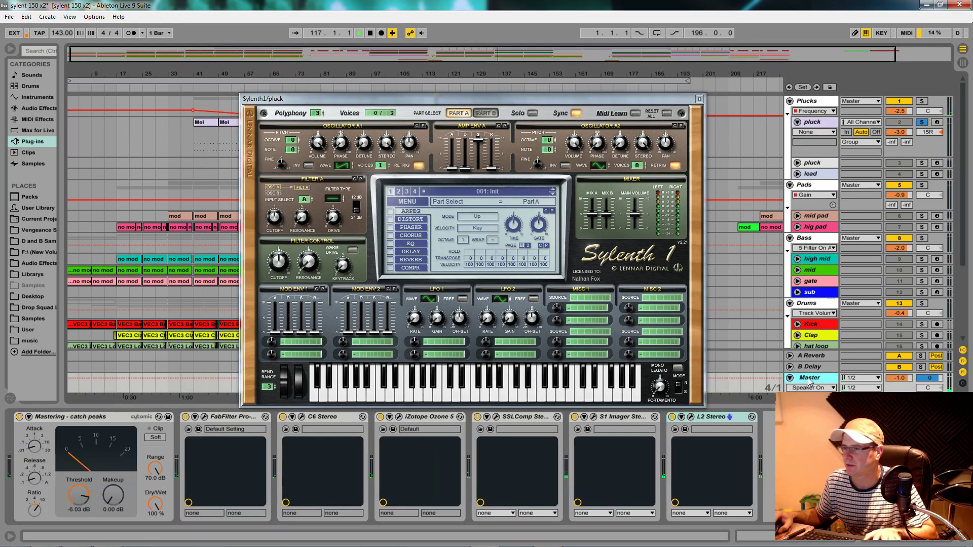
Step: Turn off the Reverb on the Plucks group and play the melody again from bar 117
drag(605, 103, 620, 327)
key(space)
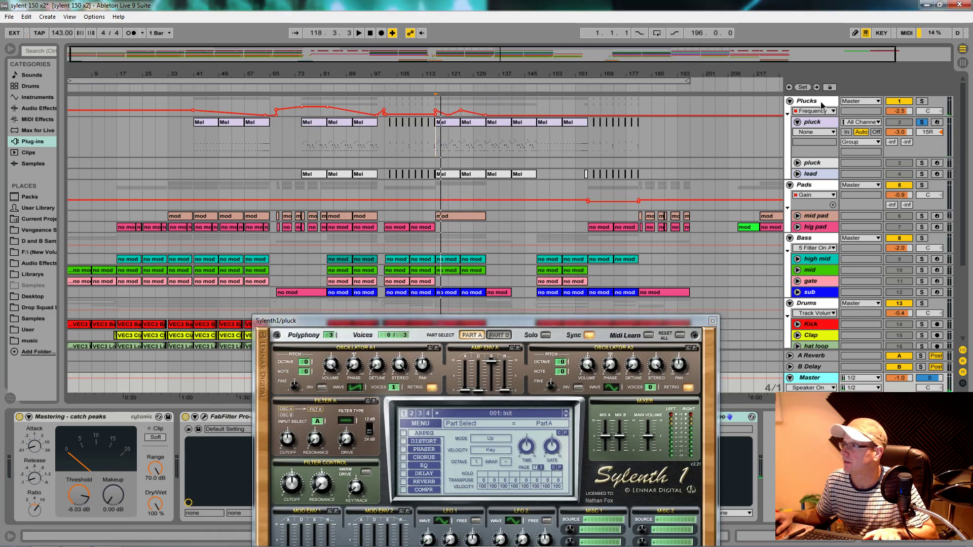
drag(458, 322, 242, 544)
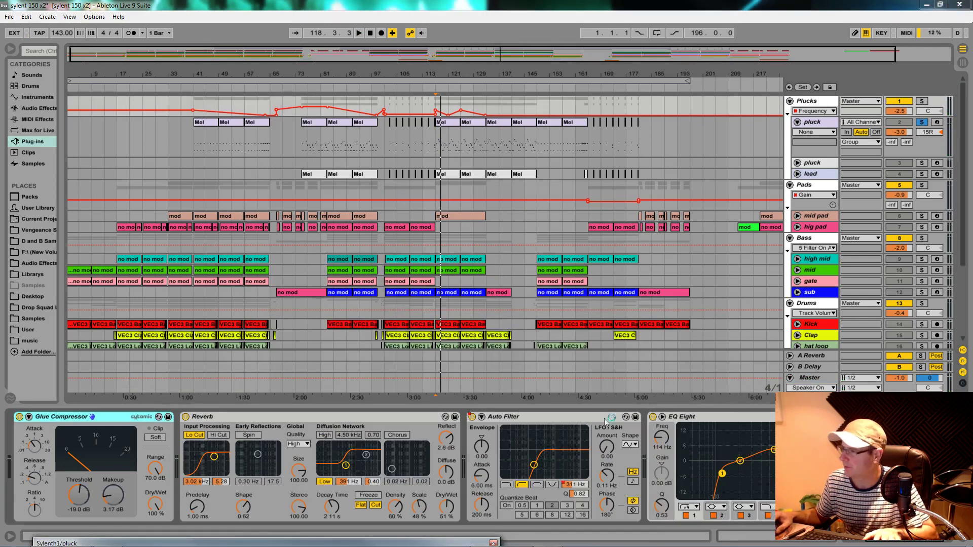
click(186, 417)
key(space)
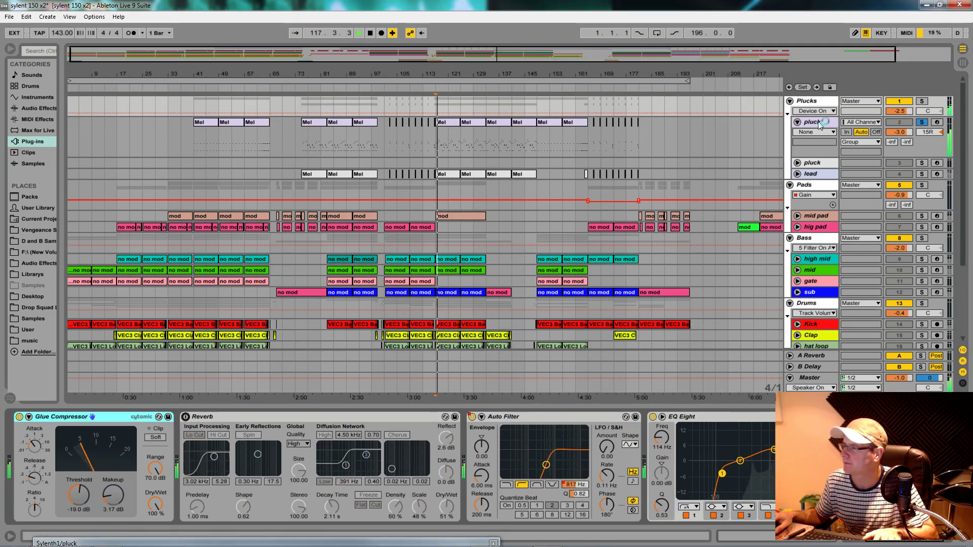
Step: Reopen the Sylenth1 window of the pluck track, set Oscillator A1 to 6 voices and play the melody
click(812, 122)
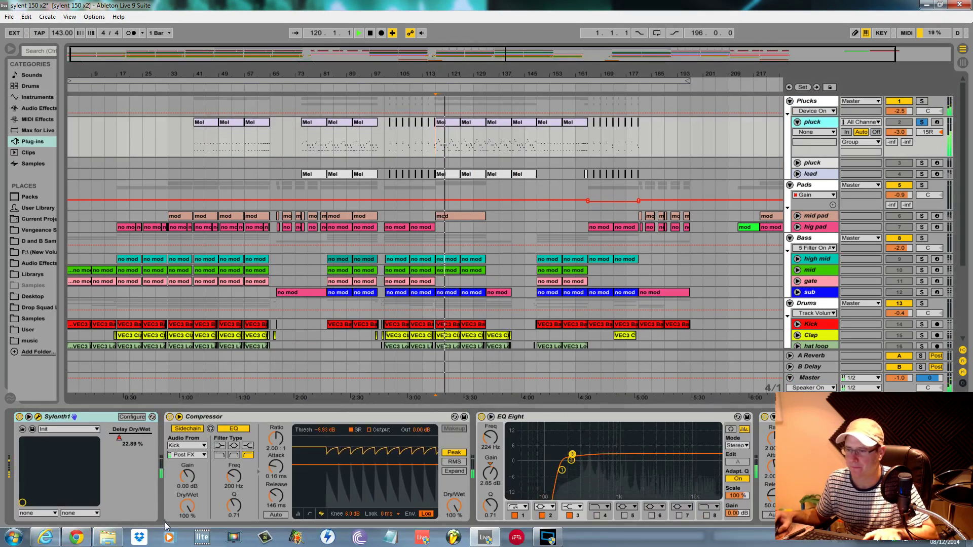
click(189, 541)
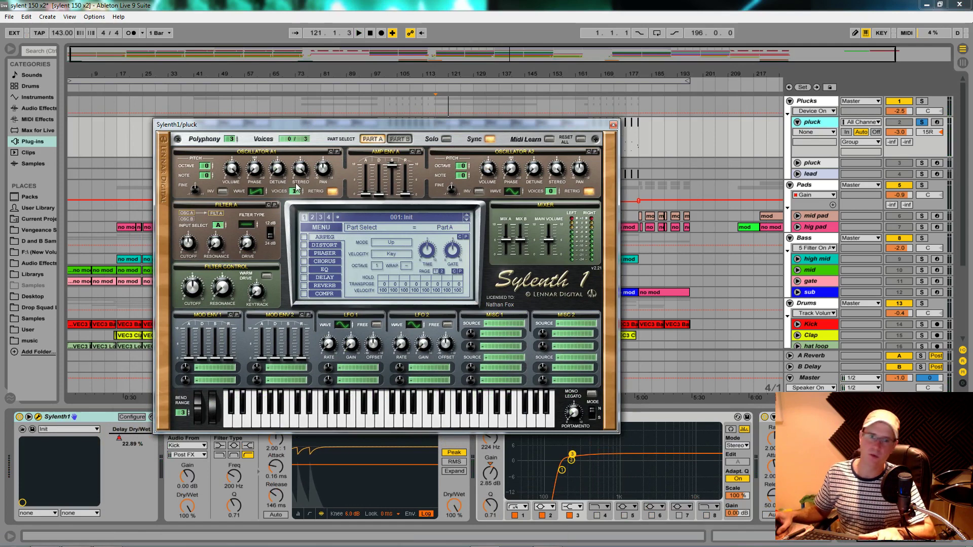
drag(294, 191, 301, 174)
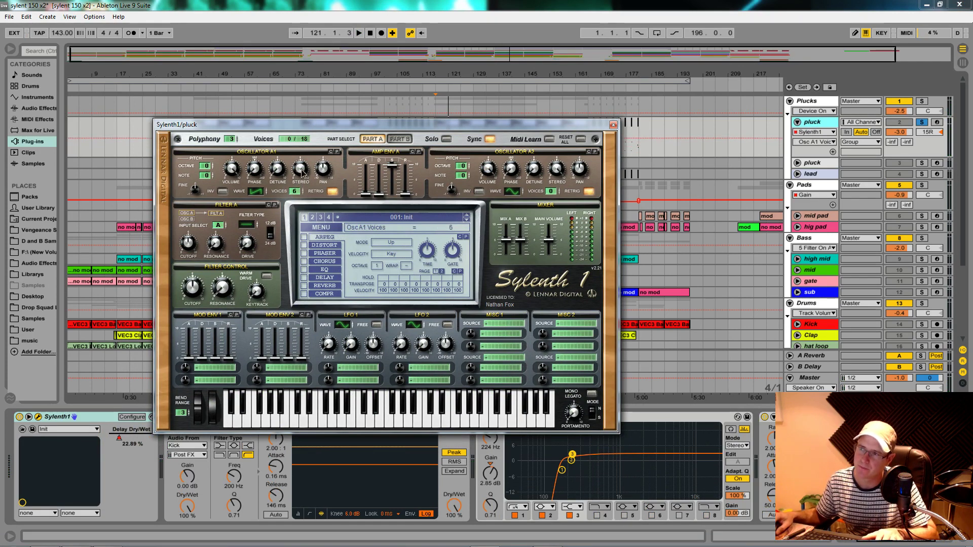
key(space)
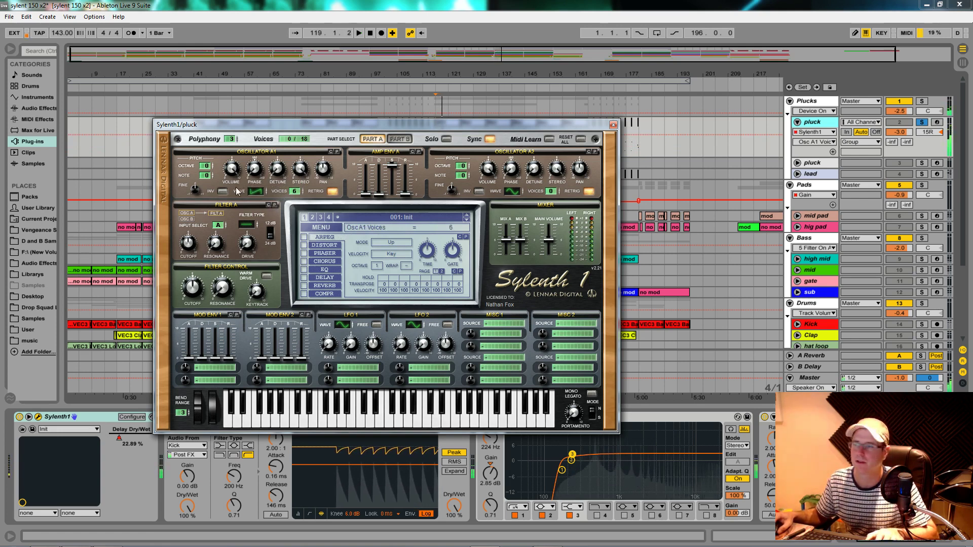
key(space)
Step: Set Oscillator A1's detune to 2.10 and turn its retrigger off, listening to the melody
click(277, 163)
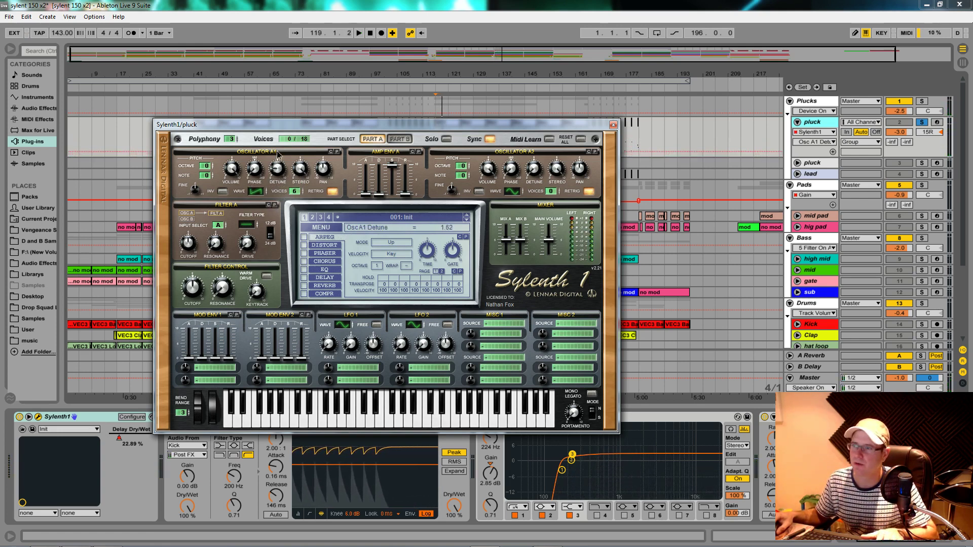
drag(277, 160, 280, 151)
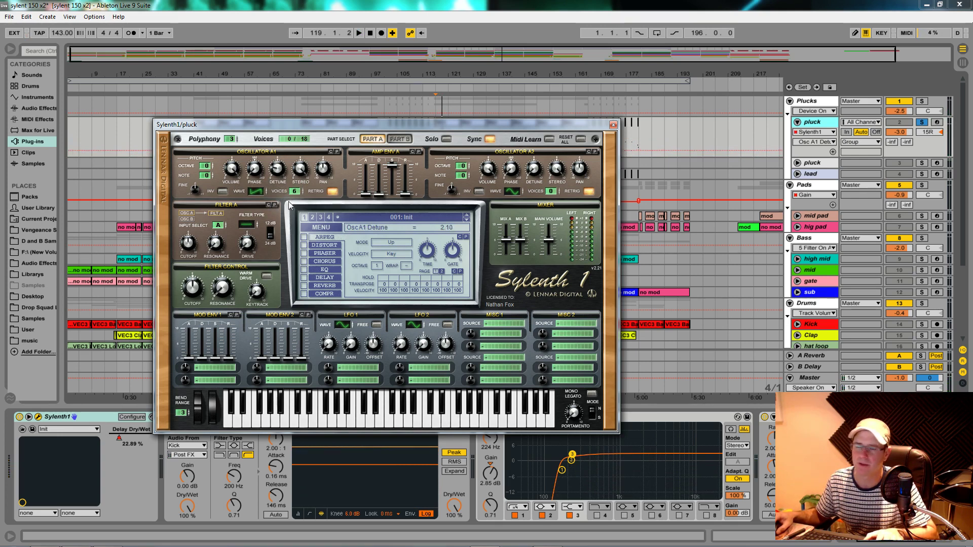
key(space)
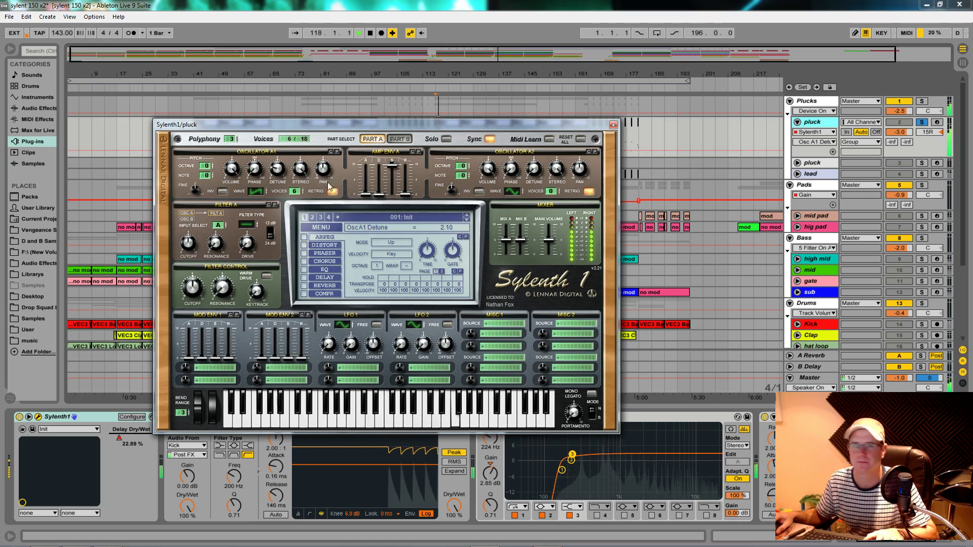
key(space)
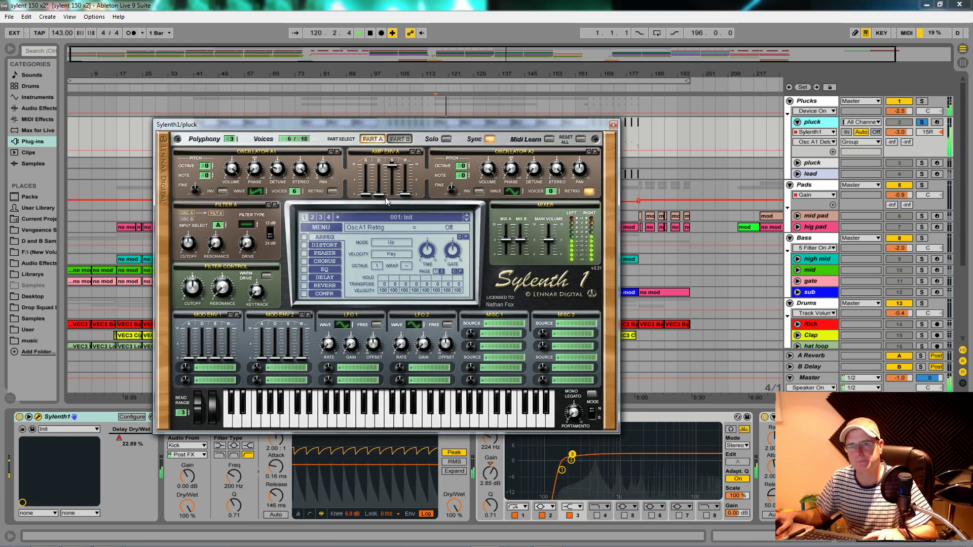
key(space)
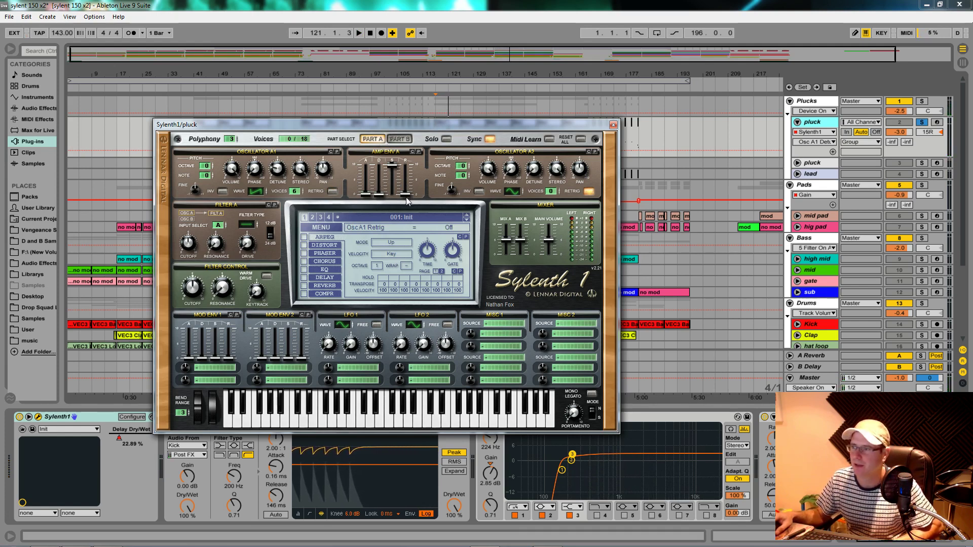
Step: Shape Amp Env A into a pluck with zero attack and sustain and a decay of 4.94, checking it in playback
drag(393, 169, 399, 196)
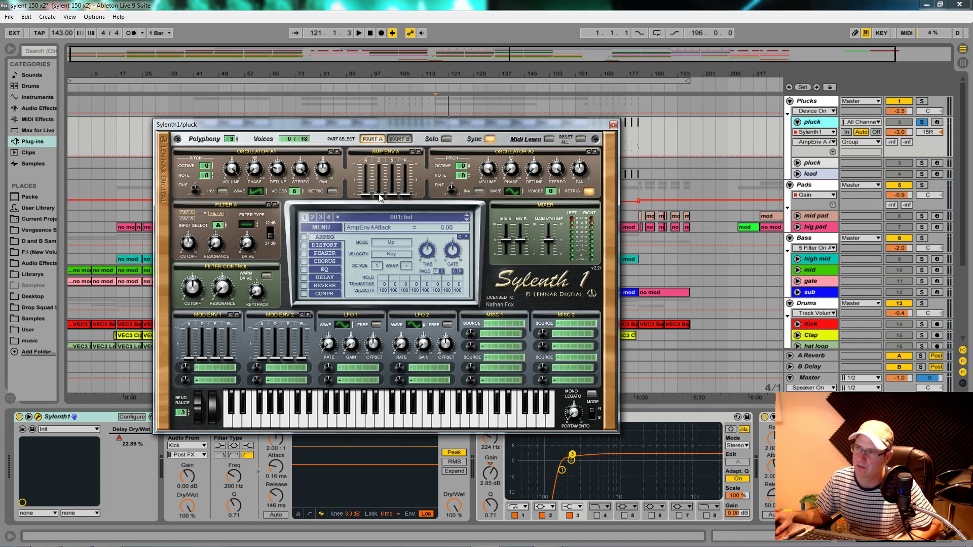
mouse_move(382, 198)
mouse_down()
mouse_move(384, 153)
mouse_move(383, 184)
mouse_up()
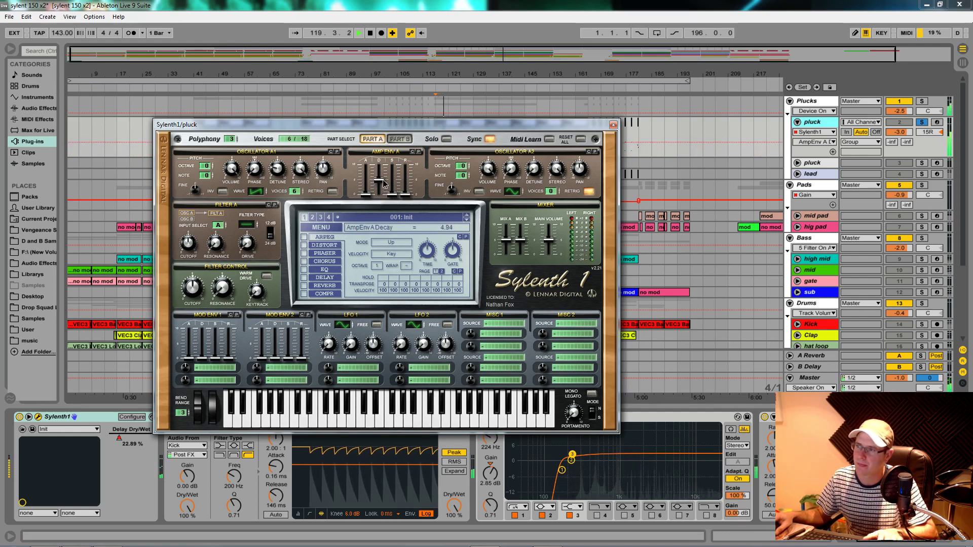
key(space)
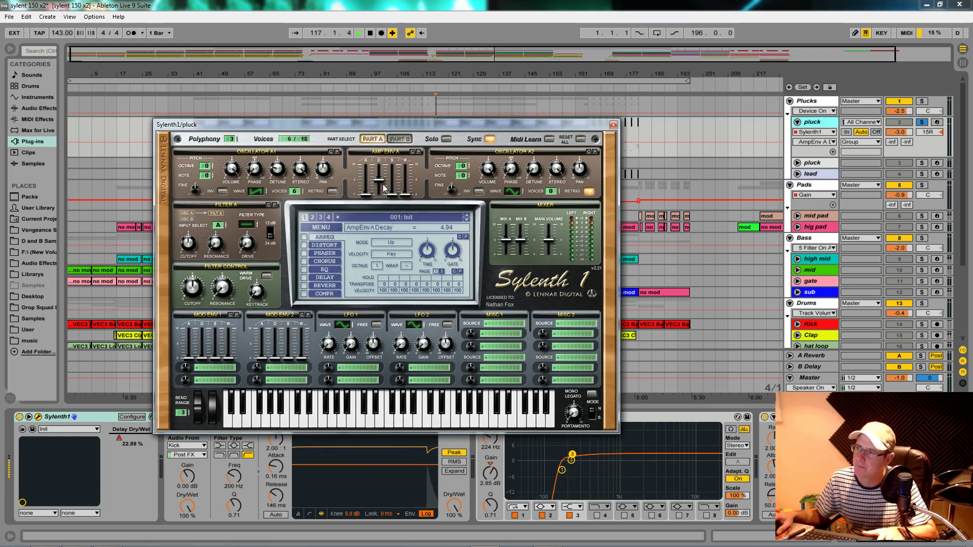
key(space)
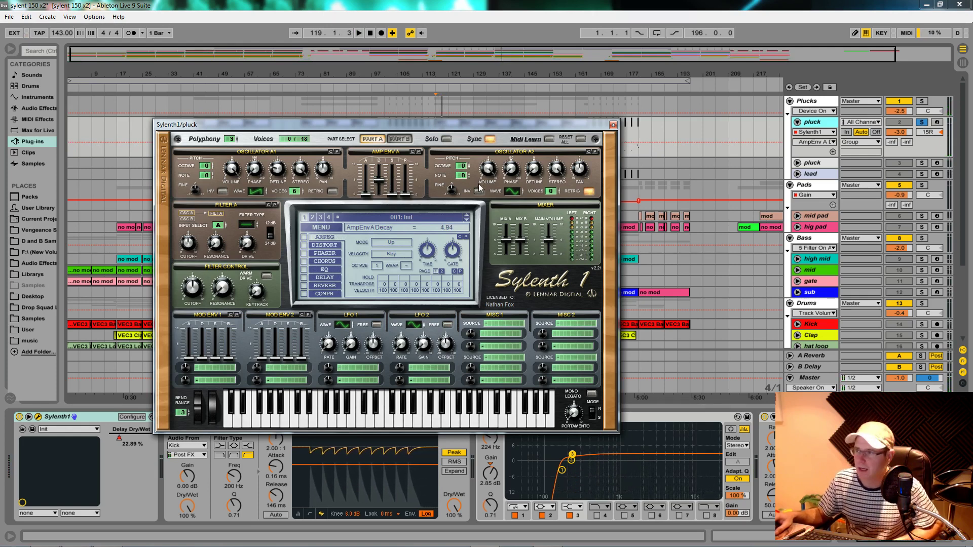
Step: Give Oscillator A2 the same saw wave as Oscillator A1, with 5 voices and a detune of 3.10
click(513, 190)
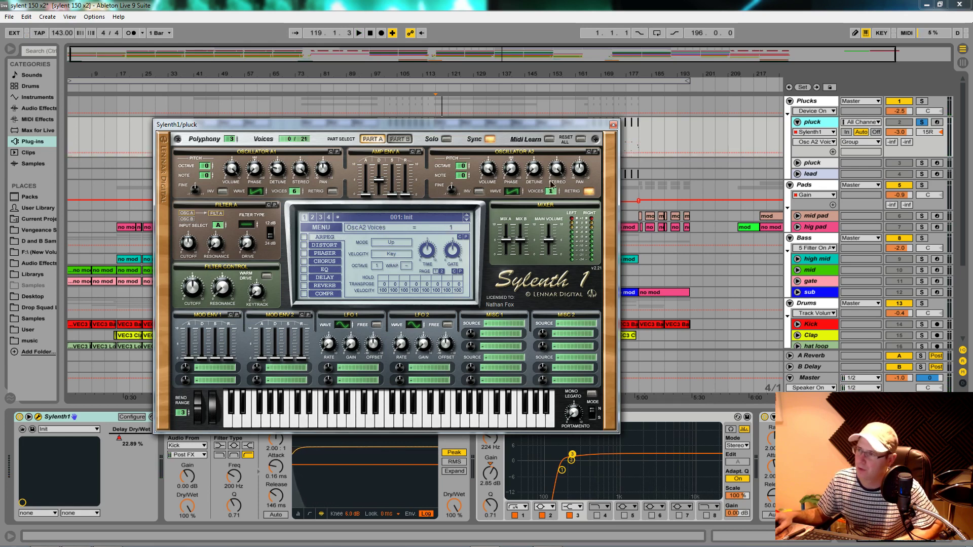
drag(553, 195, 557, 165)
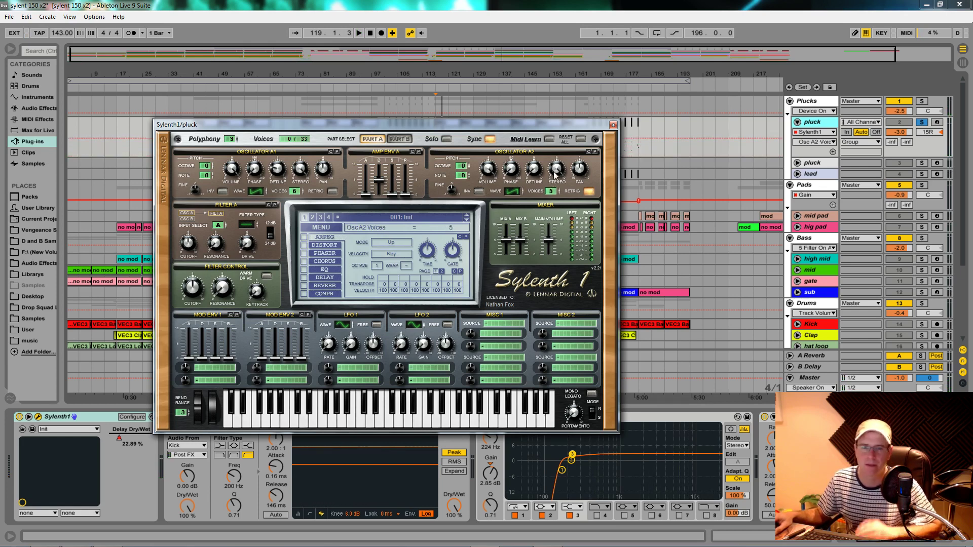
drag(533, 184, 539, 144)
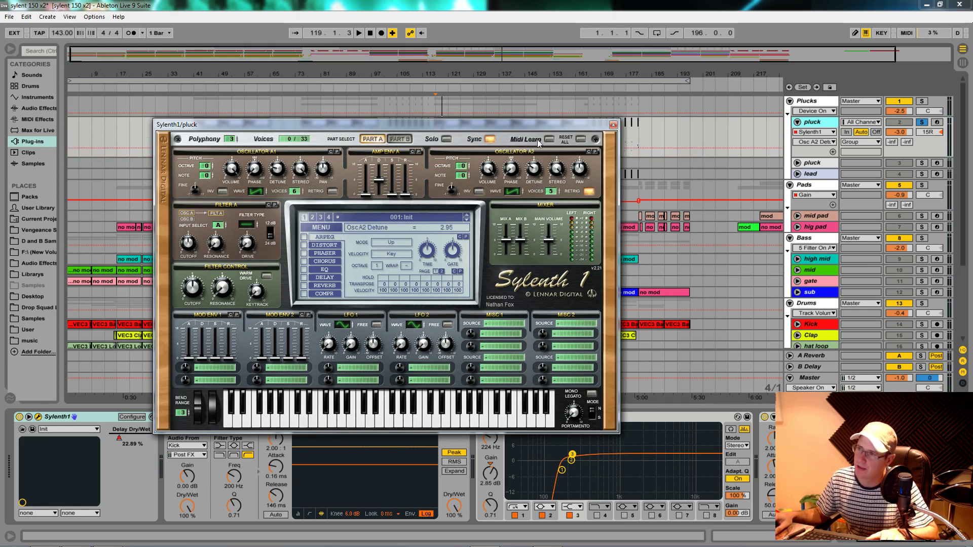
scroll(539, 165, up, 3)
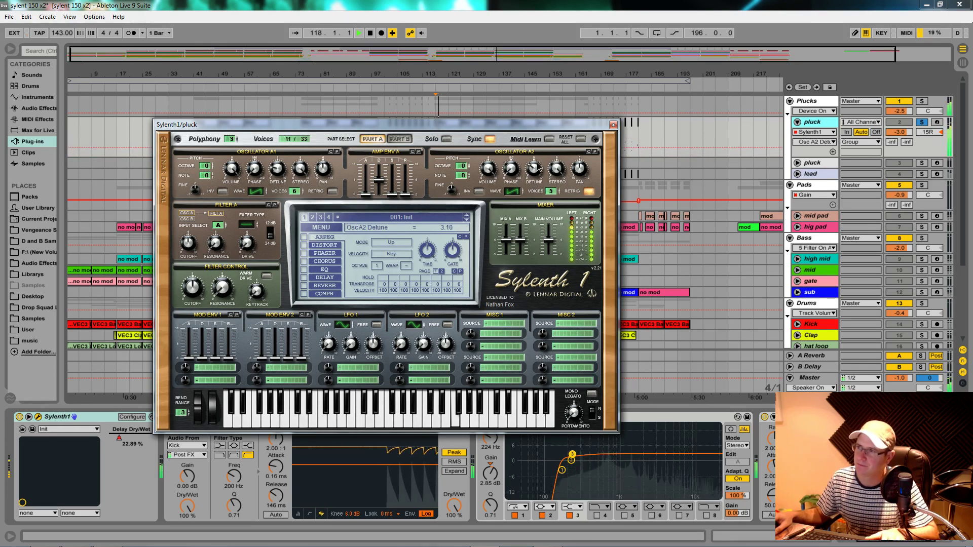
Step: Set Oscillator A2's phase to about 211 degrees by ear and its octave to -1
drag(511, 168, 544, 157)
key(space)
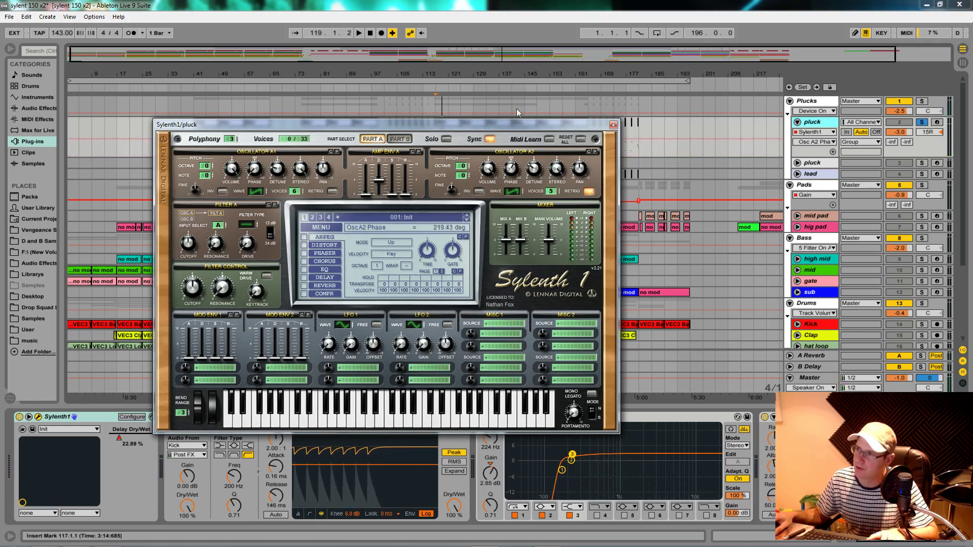
key(space)
scroll(513, 173, down, 2)
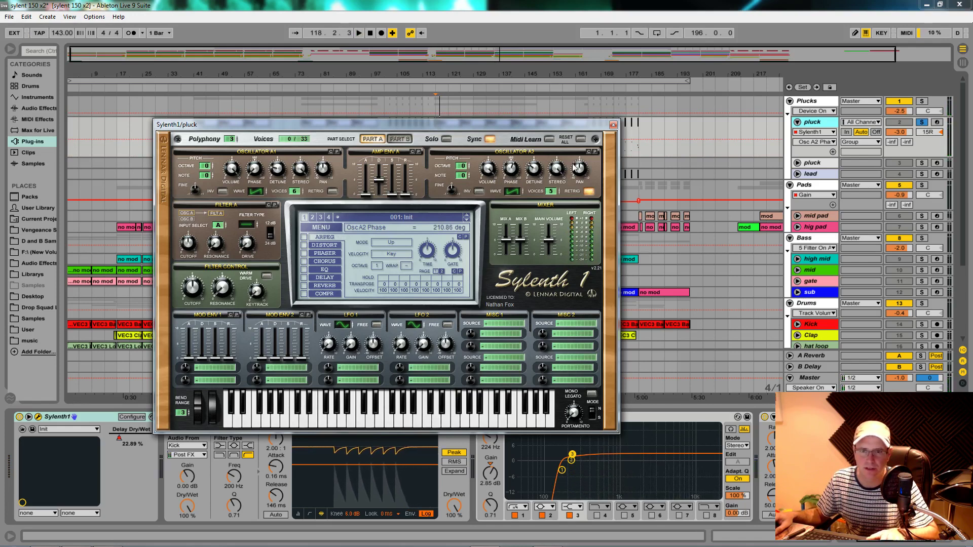
click(465, 168)
click(466, 169)
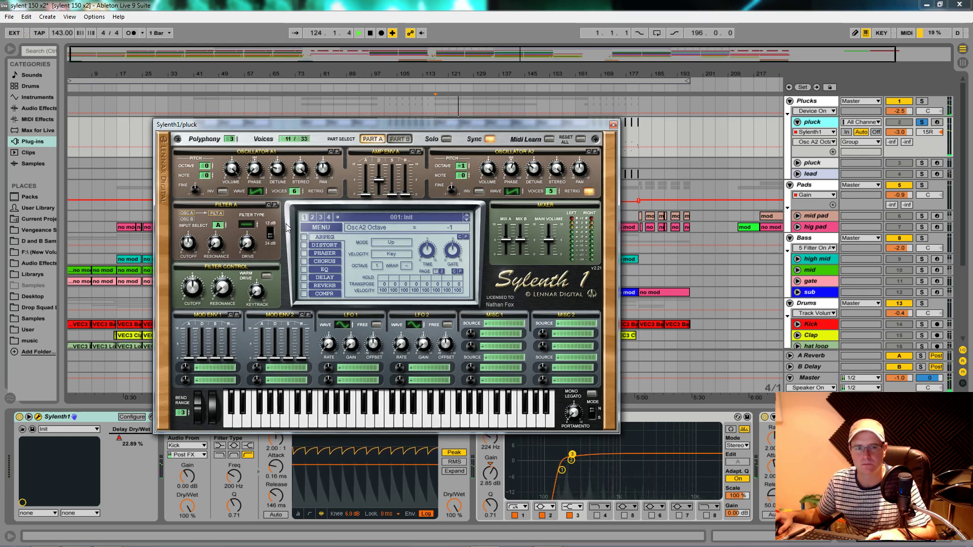
Step: Set the Filter Control cutoff to about 734 Hz and its resonance to 2.90 while the melody plays
click(198, 277)
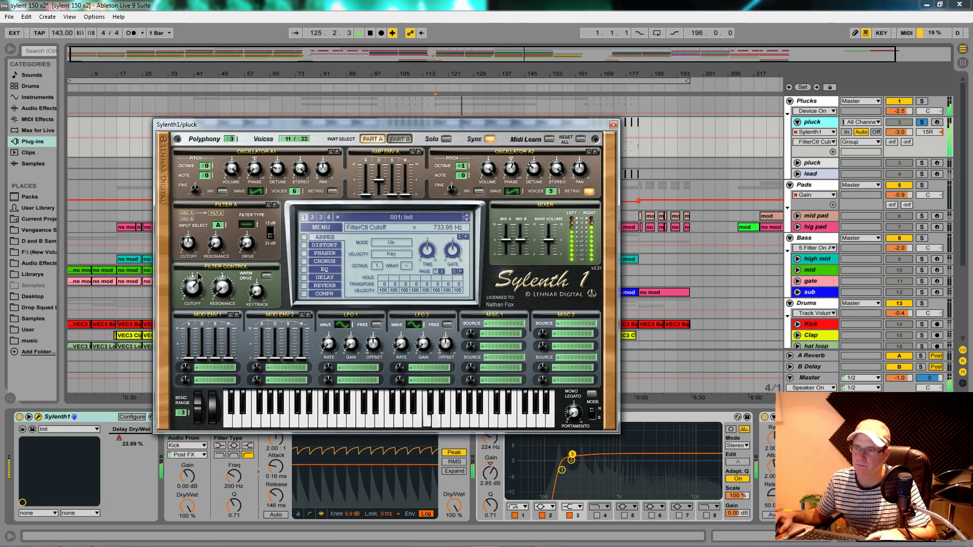
click(223, 288)
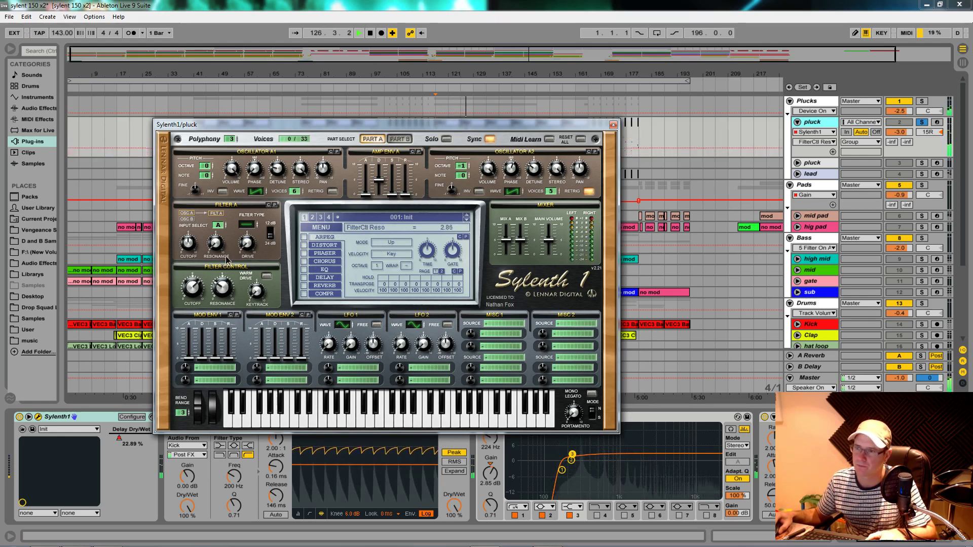
key(space)
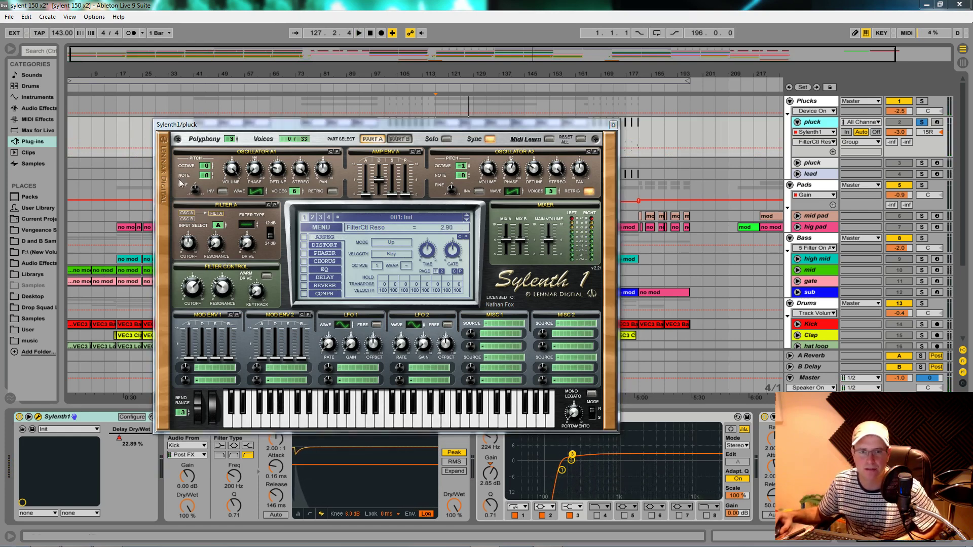
Step: In Part B, set Amp Env B's sustain to 0.92 and its decay to 5.00
click(399, 139)
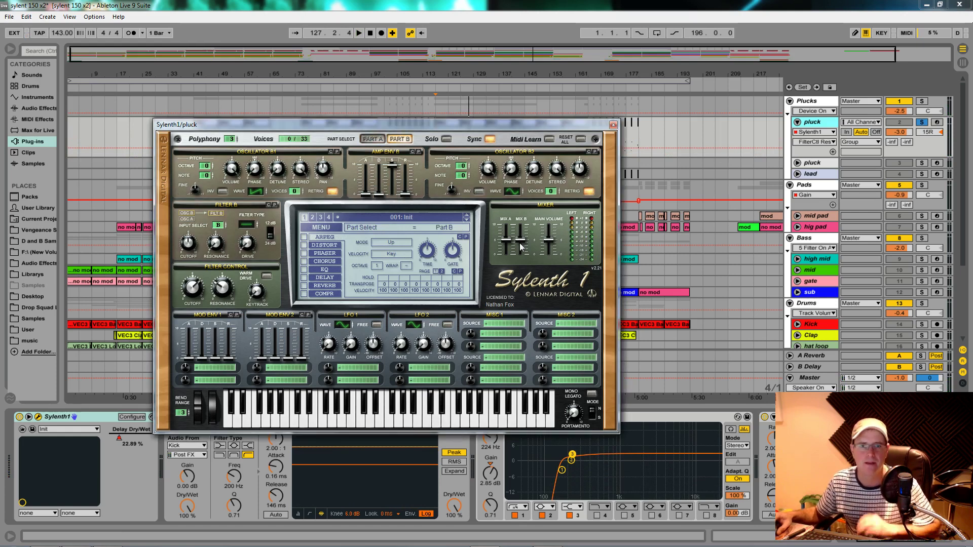
drag(383, 162, 376, 261)
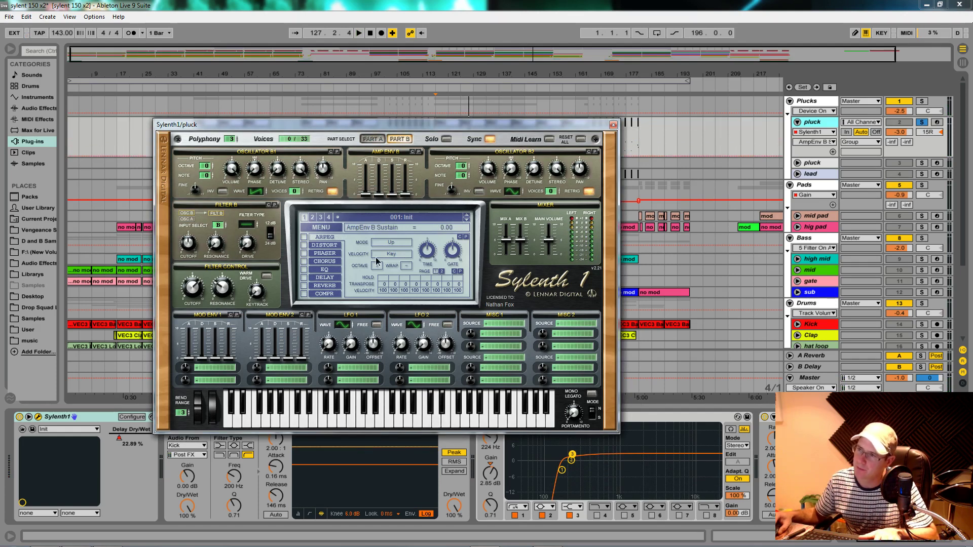
drag(392, 197, 394, 190)
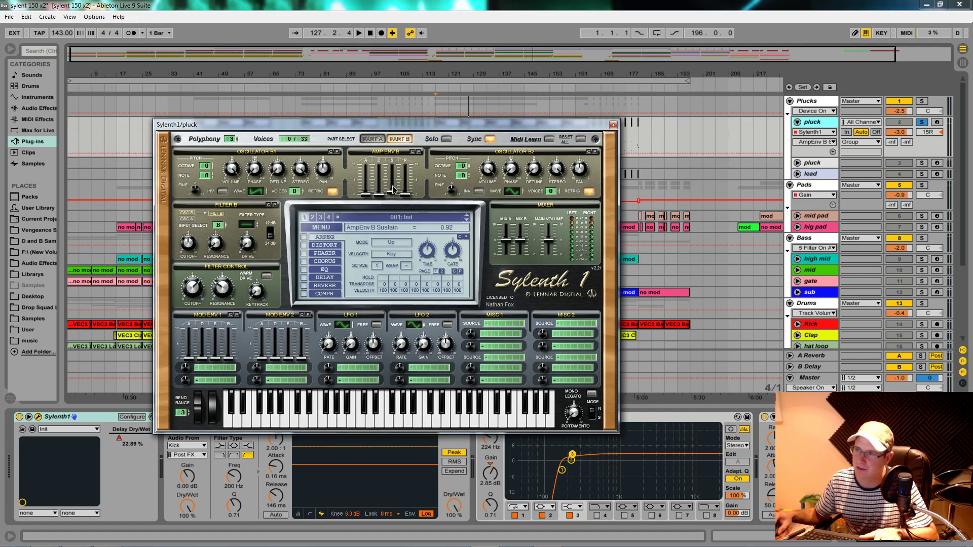
click(380, 196)
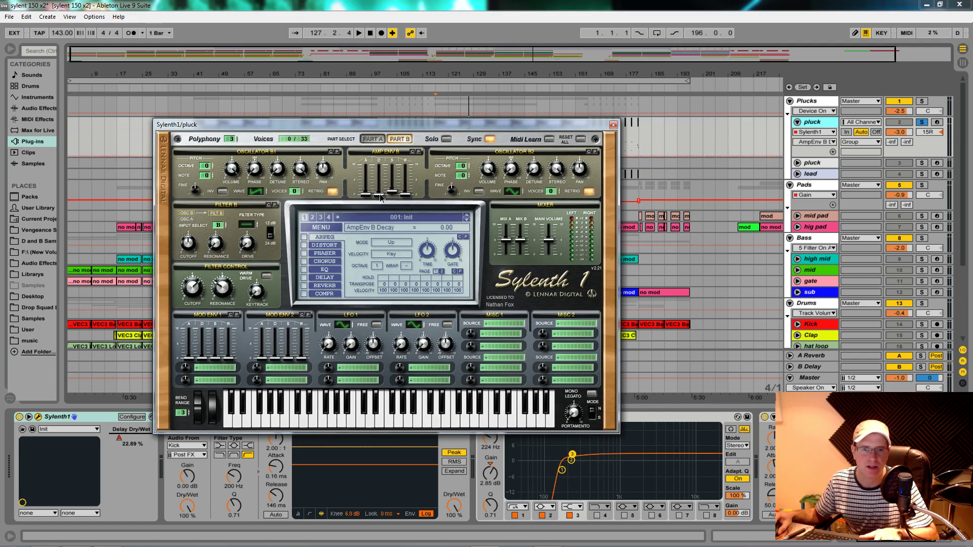
drag(381, 195, 383, 155)
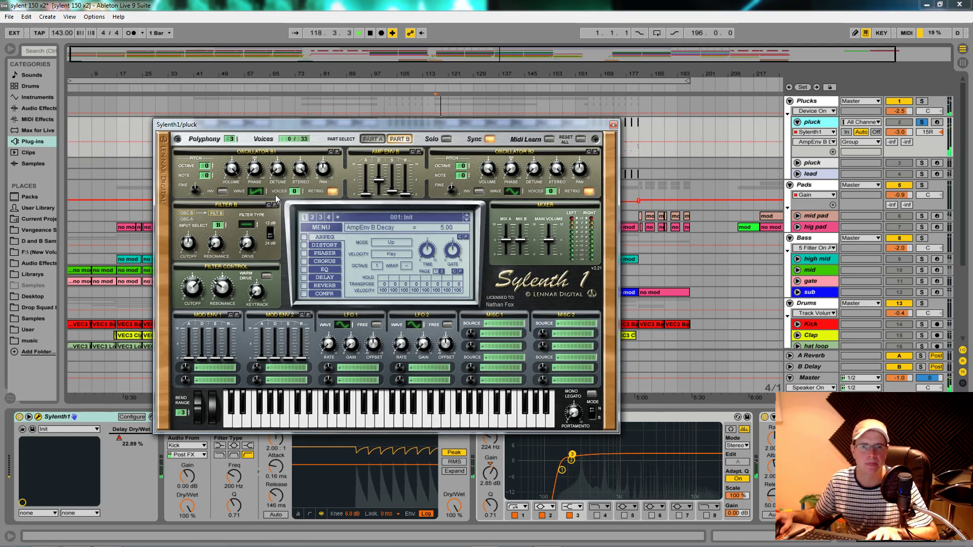
Step: Set Oscillator B1 to a Triangle wave with 3 voices
key(space)
click(259, 192)
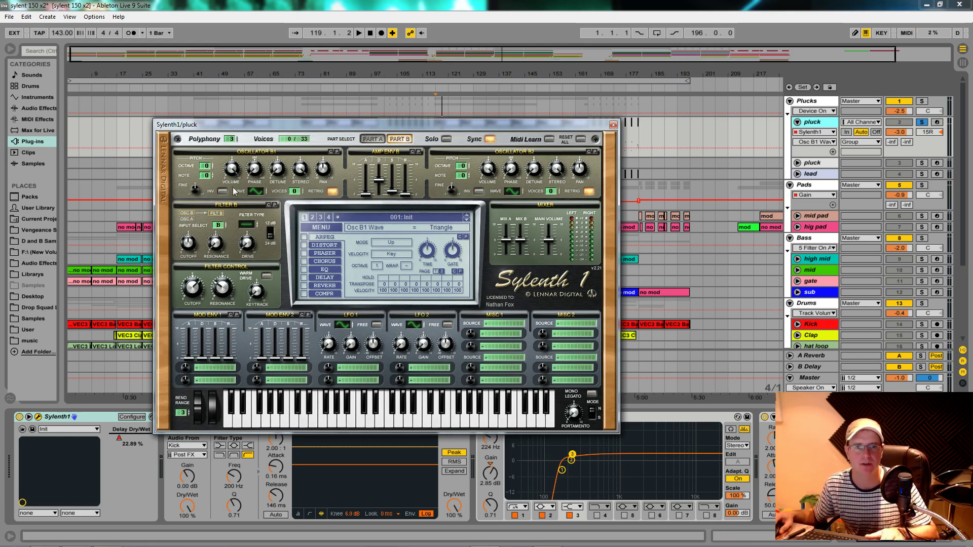
drag(296, 193, 298, 177)
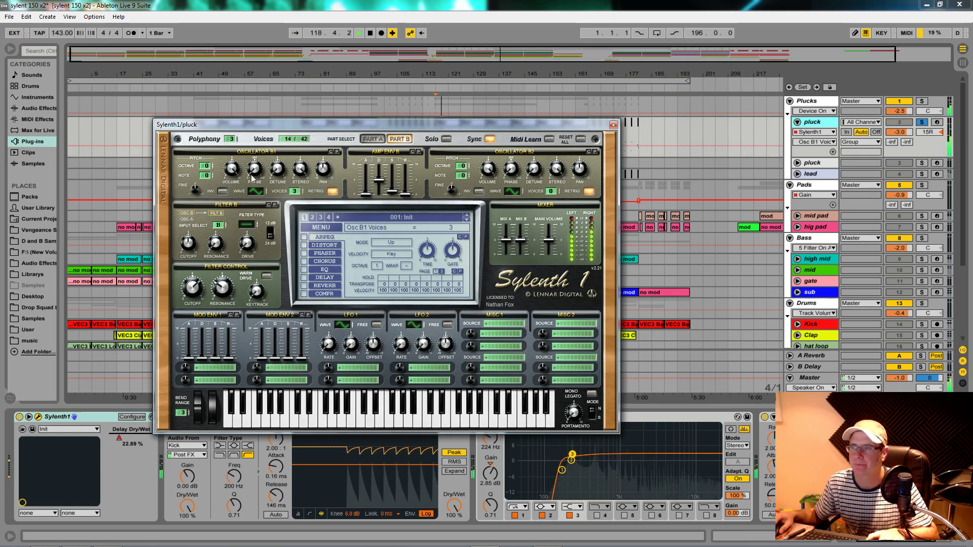
Step: Raise Oscillator B1 to octave +1 and set its volume to 1.48, checking it in playback
click(211, 164)
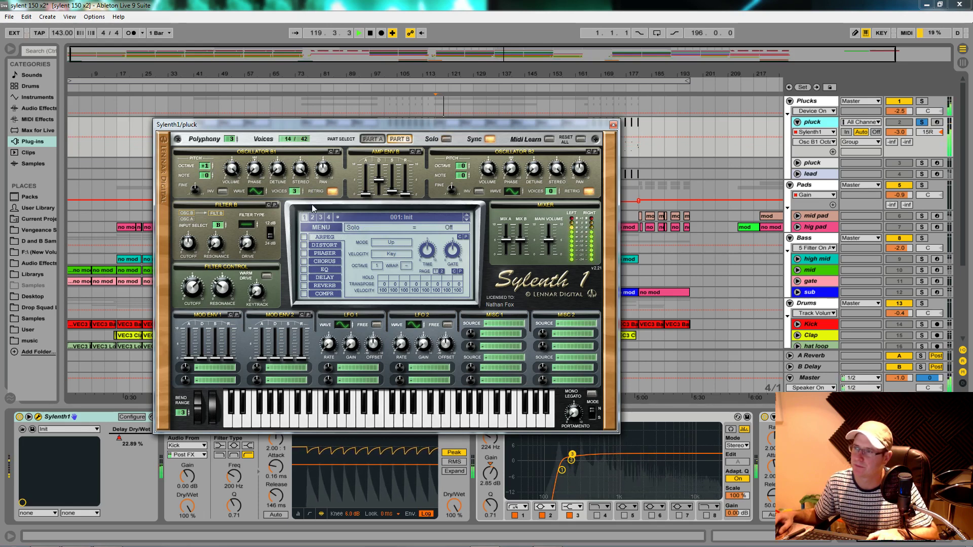
click(233, 174)
key(space)
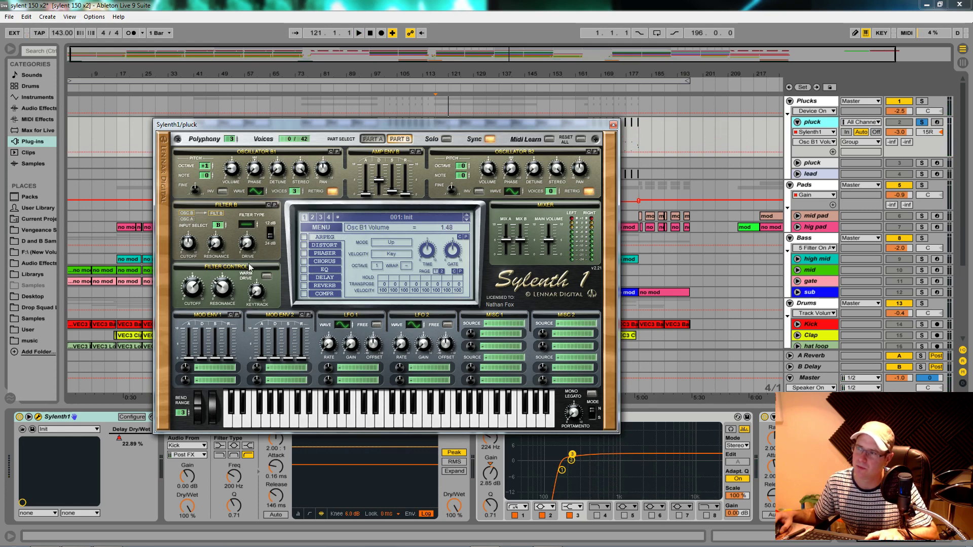
Step: Toggle Solo to compare Part B with the full sound, and set Oscillator B1's detune to 3.14
click(446, 138)
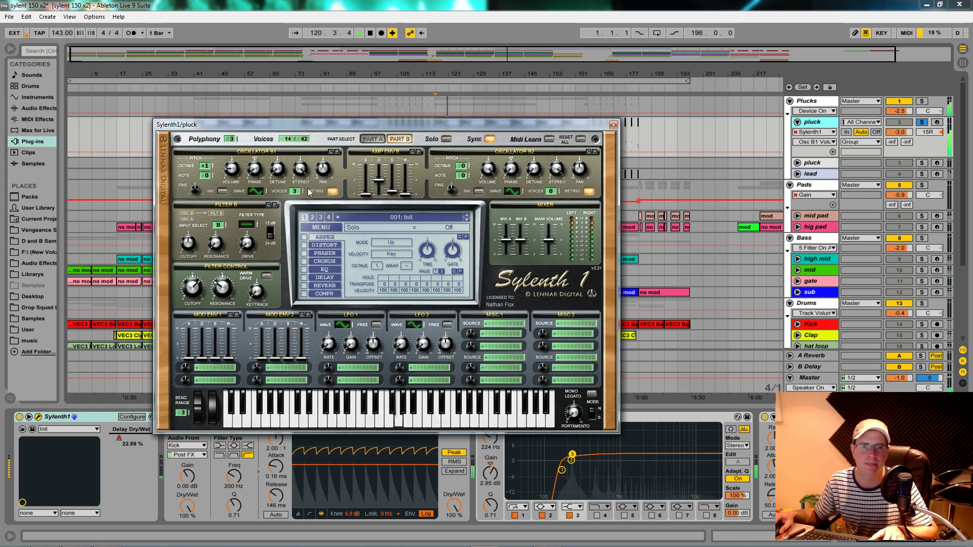
key(space)
click(278, 170)
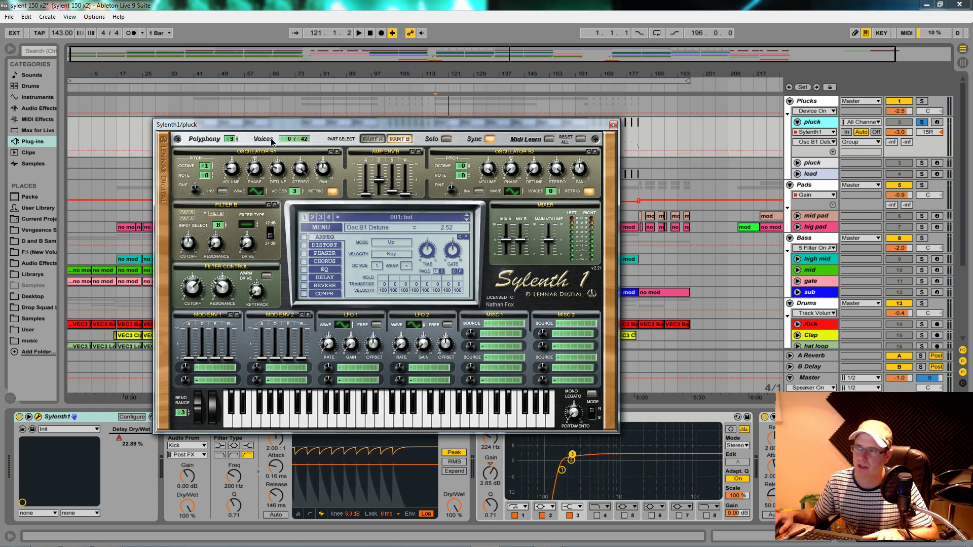
drag(273, 136, 274, 135)
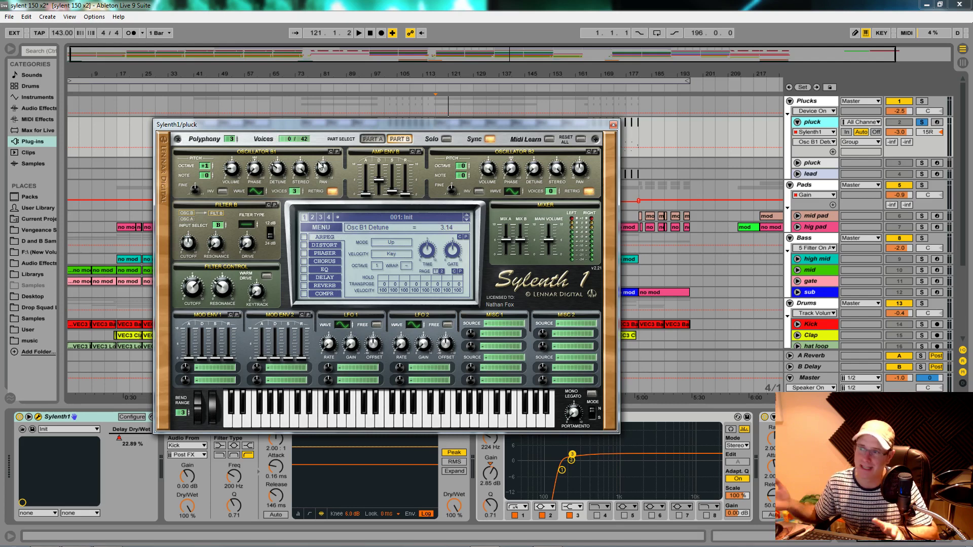
Step: Set Oscillator B2 to 3 voices and its volume to 1.71
key(space)
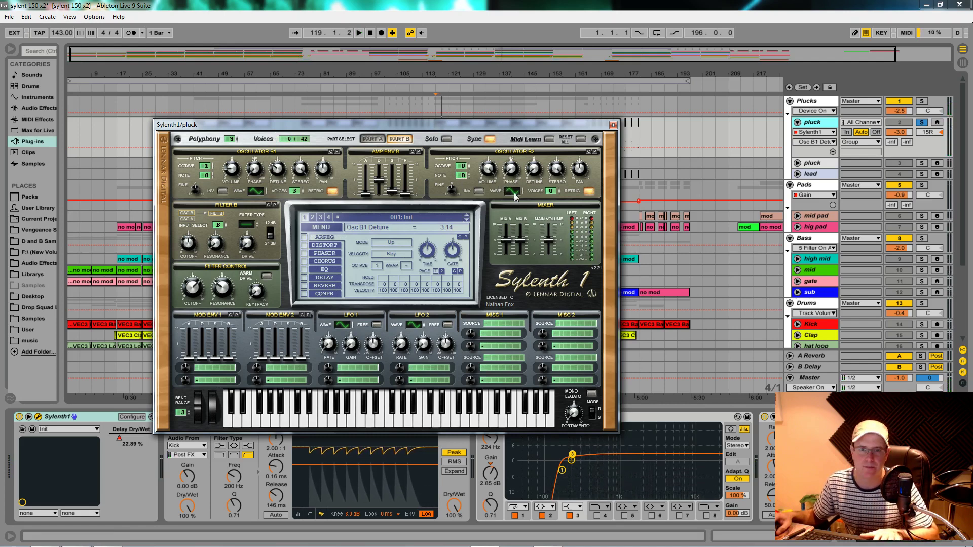
drag(551, 193, 537, 173)
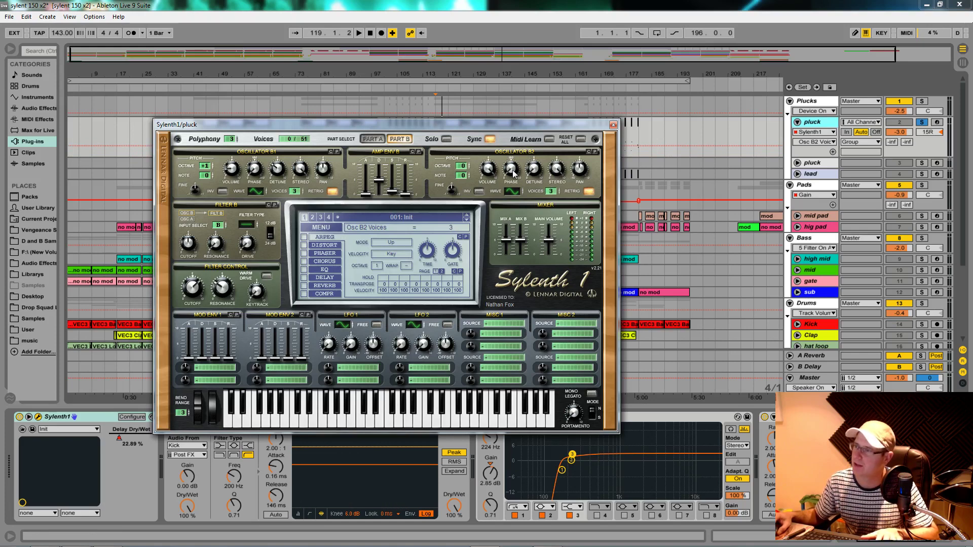
drag(488, 239, 490, 268)
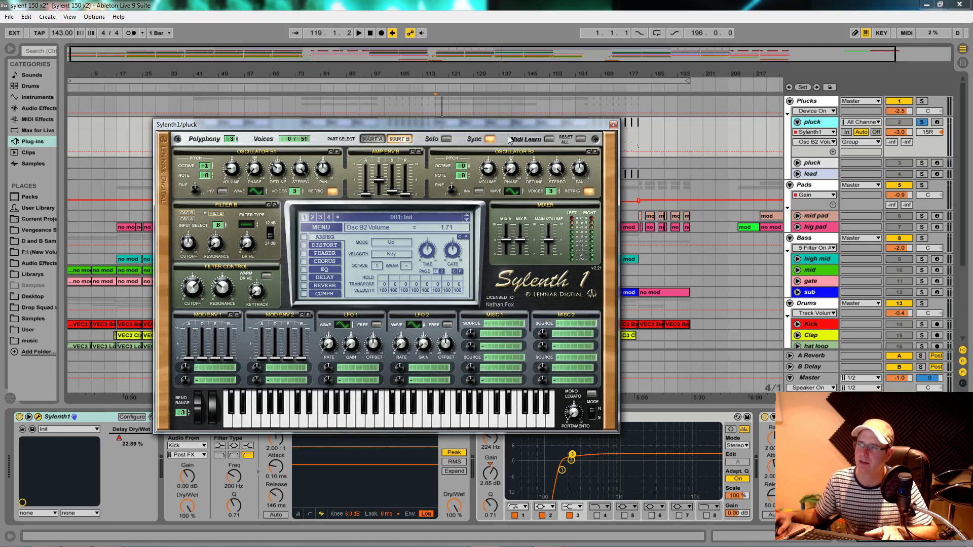
Step: Raise Oscillator B2 to octave +1 and toggle Solo in playback to compare Part B with the full sound
click(466, 170)
drag(466, 170, 468, 161)
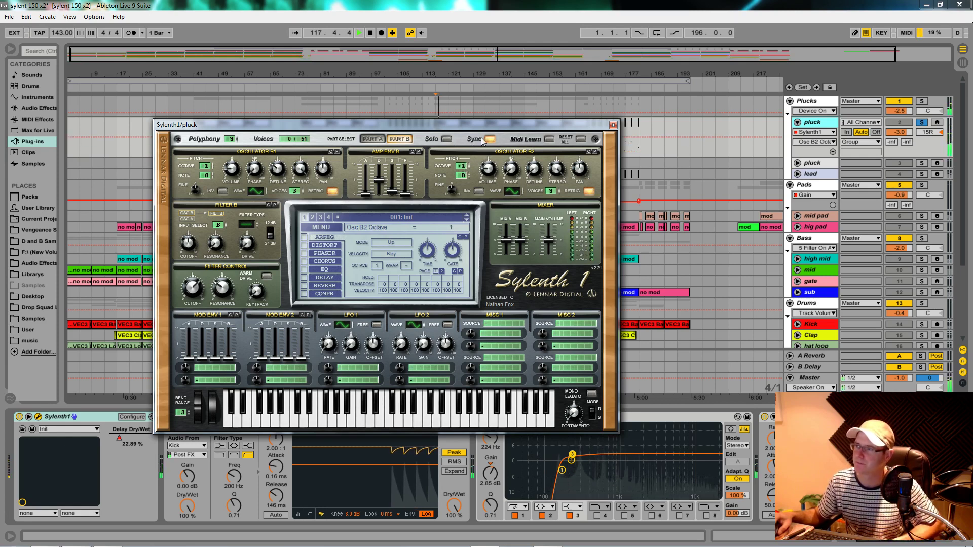
click(448, 140)
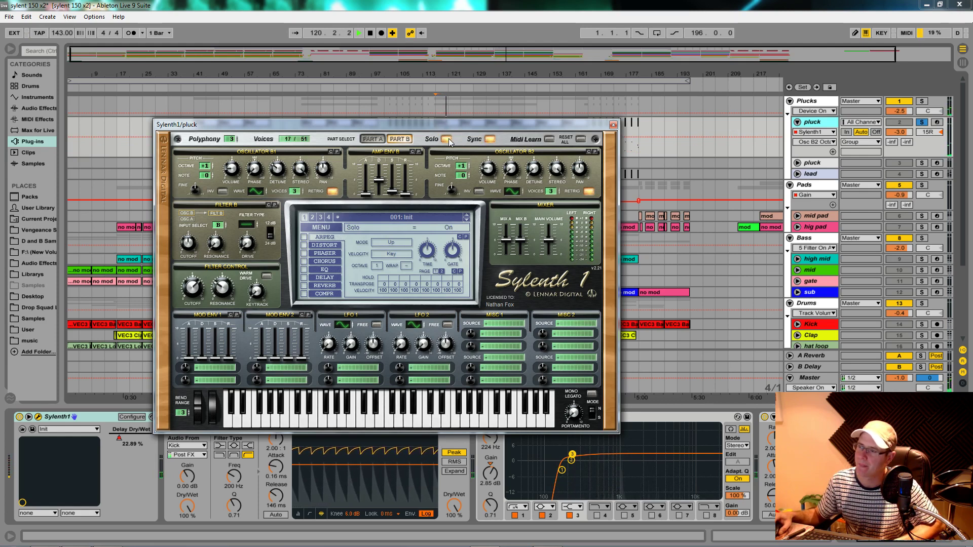
click(448, 138)
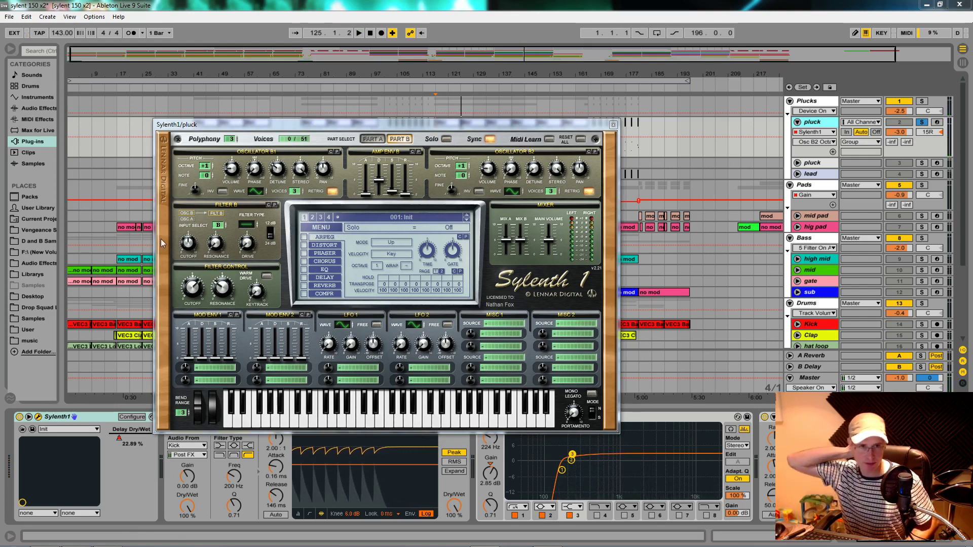
Step: In Part A, set Filter A's type to Lowpass and assign Mod Env 1's first destination to Cutoff AB
click(373, 139)
click(250, 220)
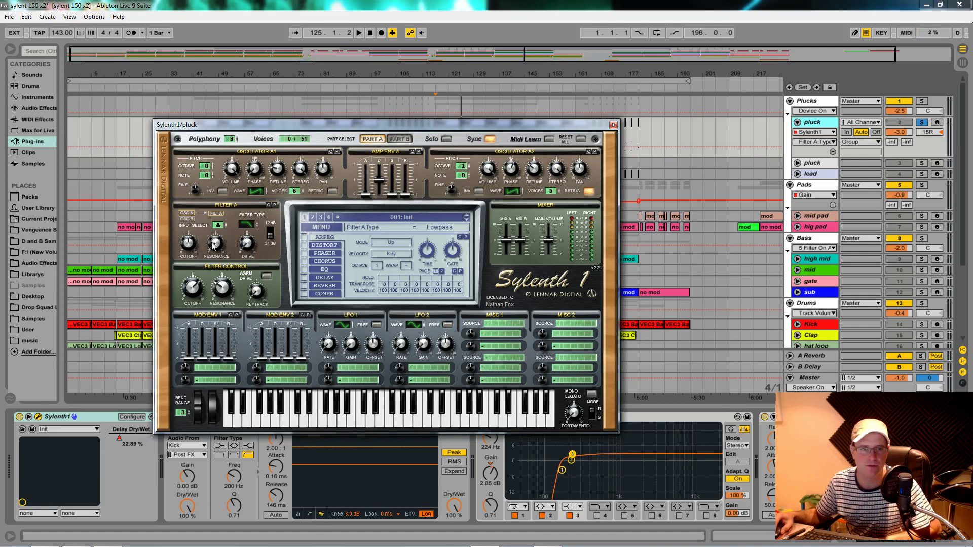
click(202, 369)
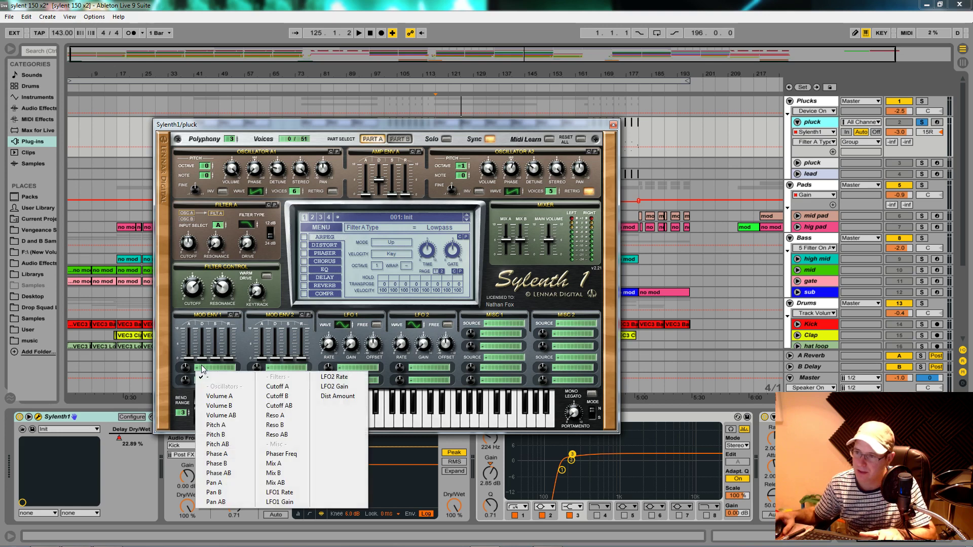
click(287, 407)
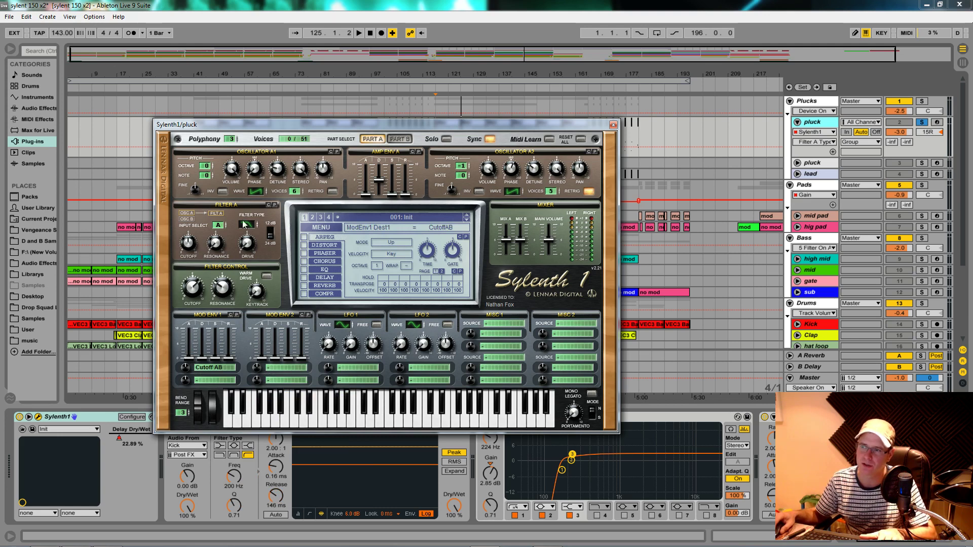
Step: Check Part B, return to Part A and set Mod Env 1's sustain to 10.00 and its decay to 0.00
click(398, 140)
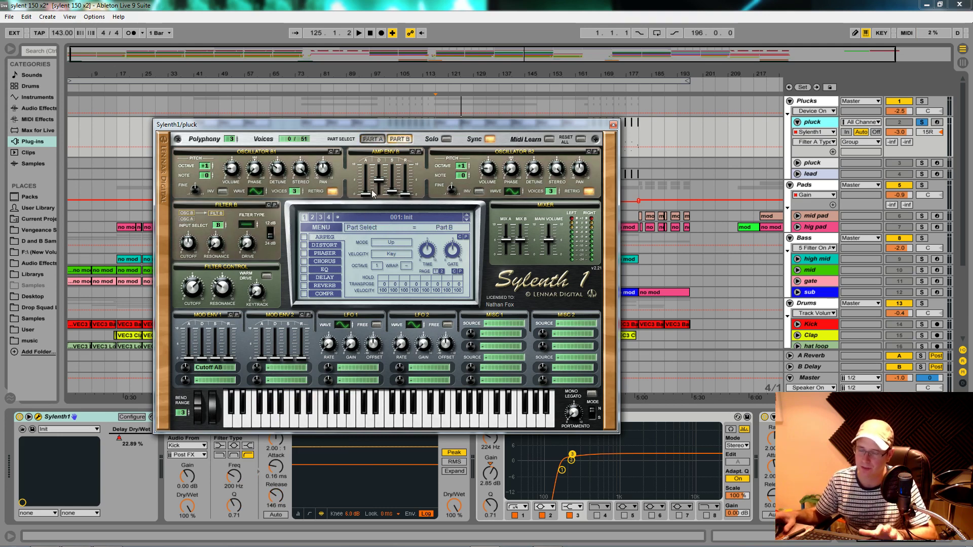
click(373, 140)
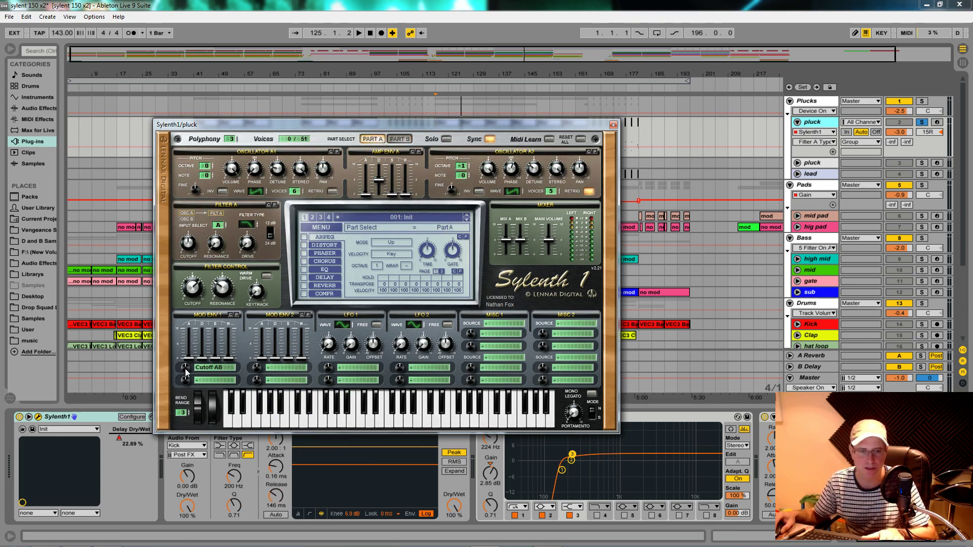
drag(219, 363, 232, 261)
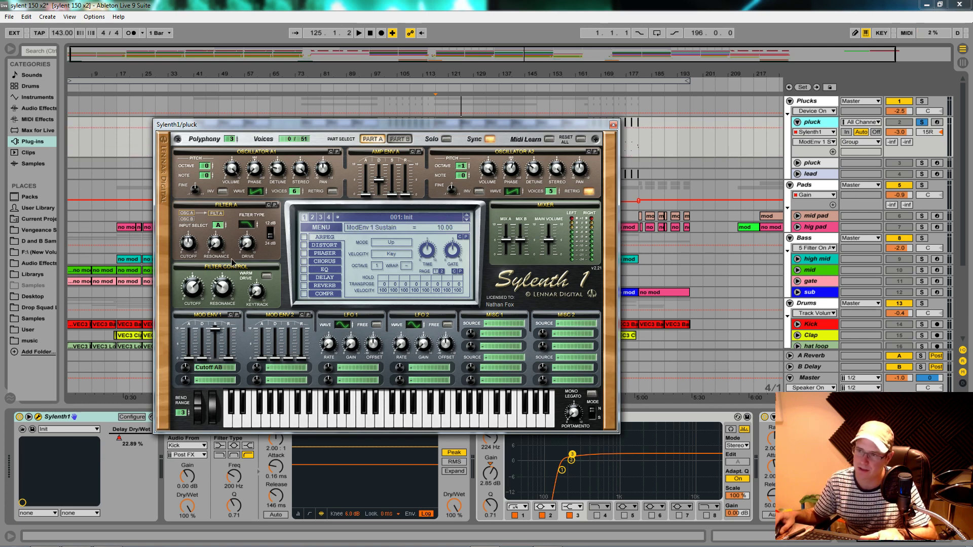
drag(201, 358, 202, 366)
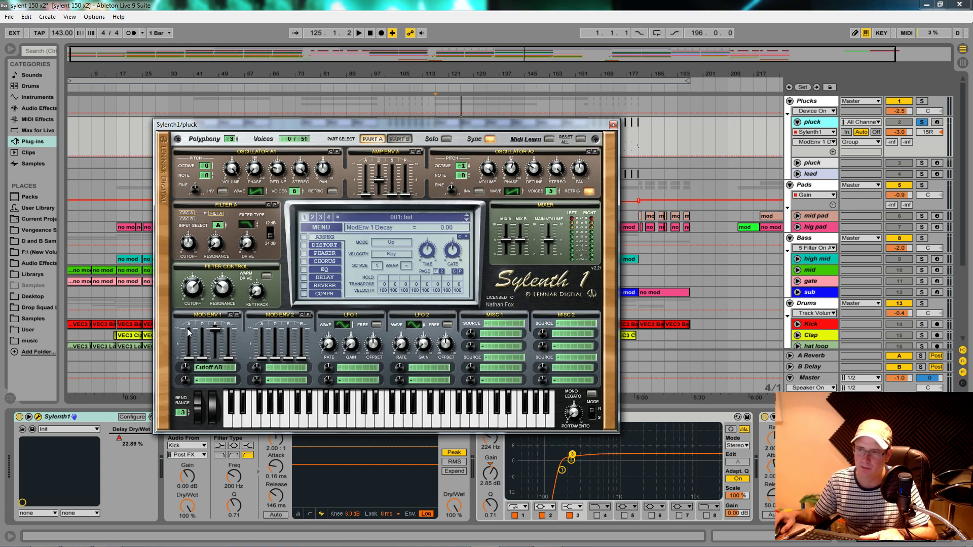
Step: Set Mod Env 1's Cutoff AB modulation amount to -5.71 and its attack to 3.51
click(188, 369)
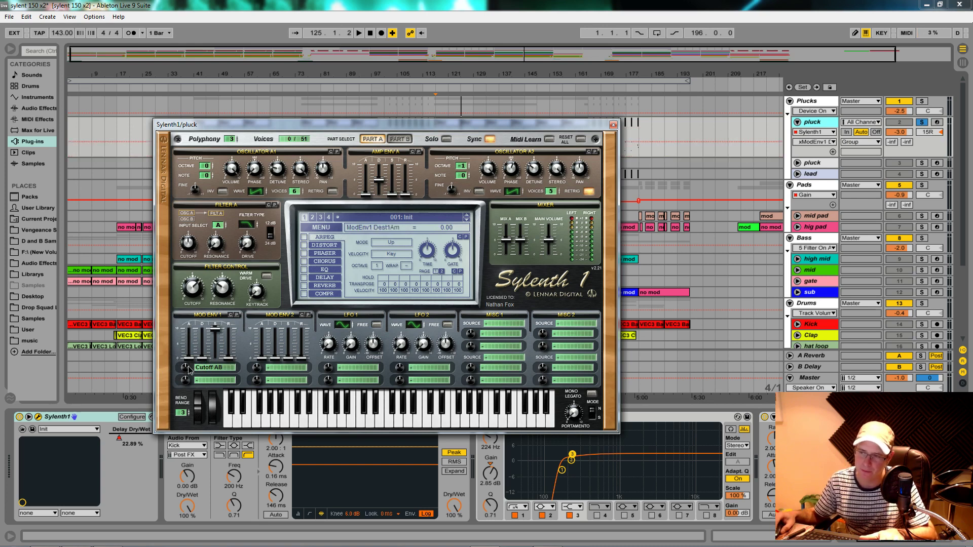
drag(188, 371, 185, 396)
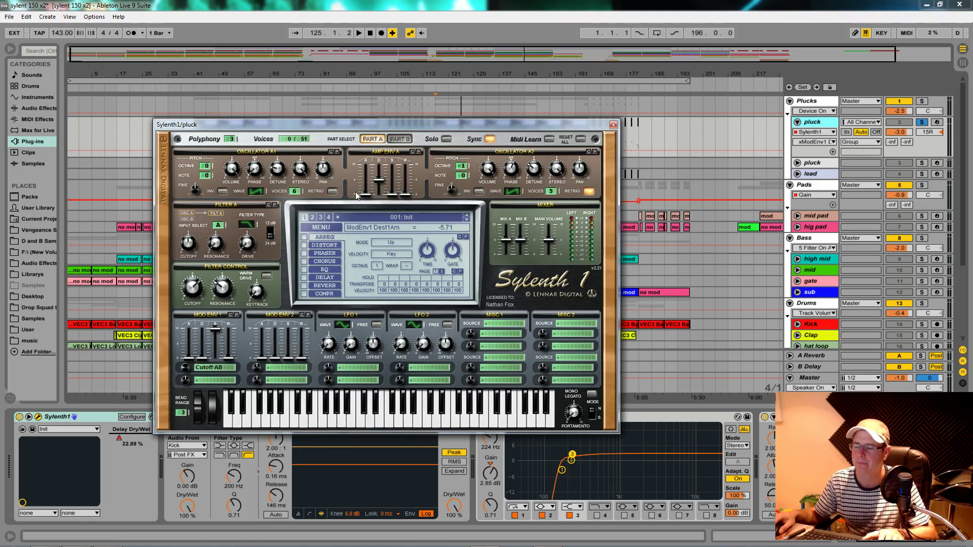
drag(194, 361, 198, 331)
Step: Audition the pluck with Part A soloed and set Amp Env A's release to 0.06
key(space)
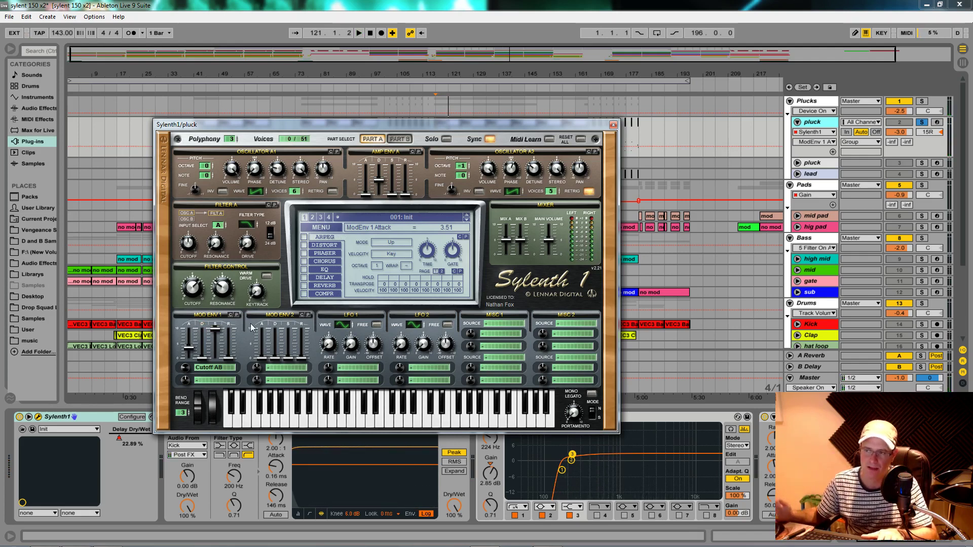
key(space)
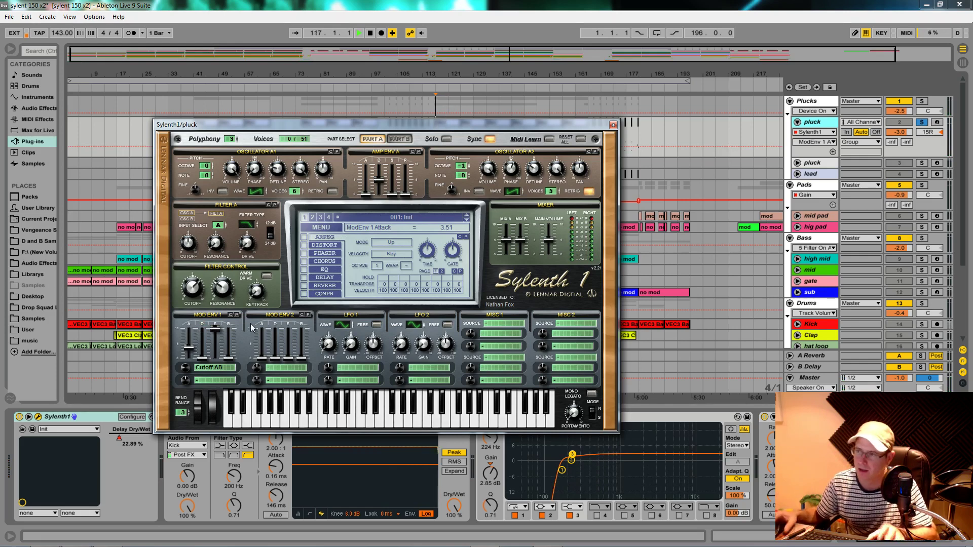
click(447, 140)
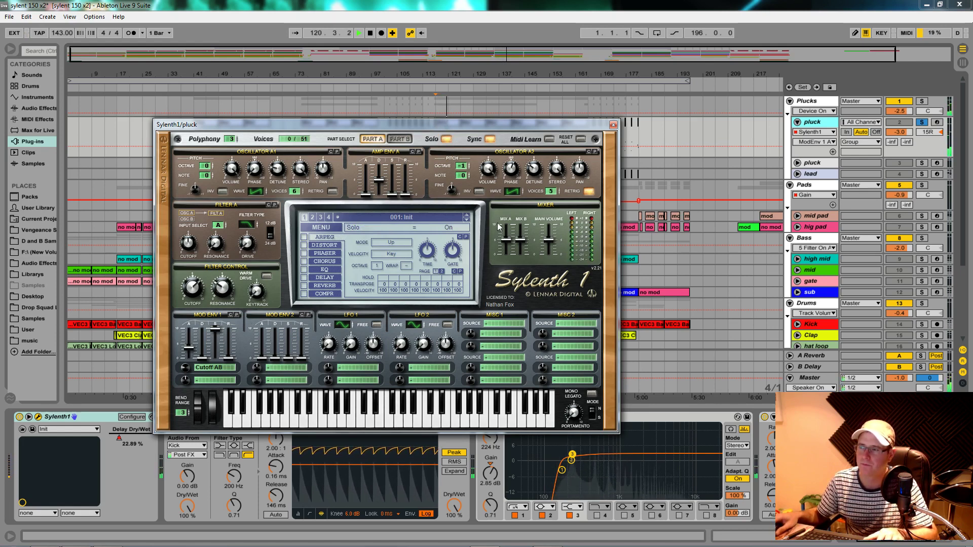
key(space)
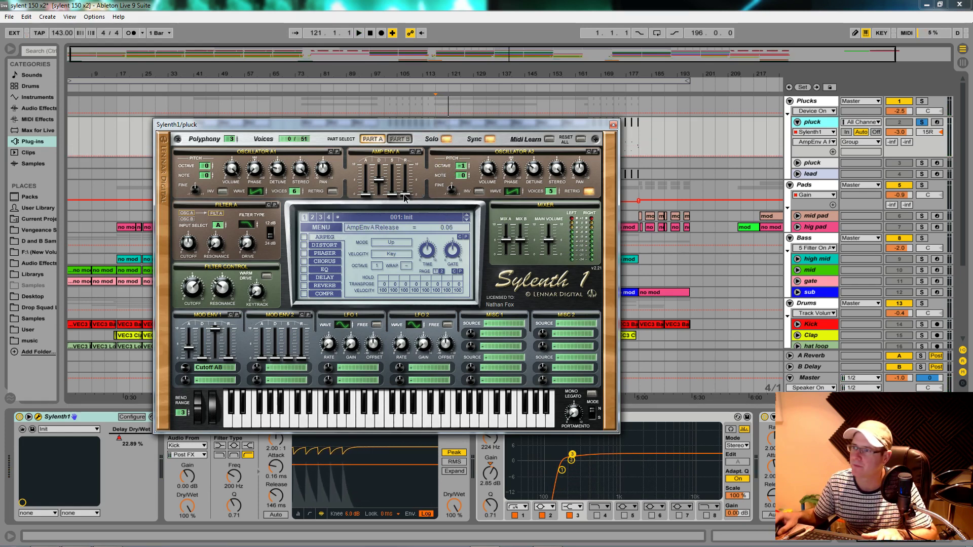
Step: In Part B, set Filter B's type to Bandpass with a cutoff of 1023.21 Hz
click(399, 139)
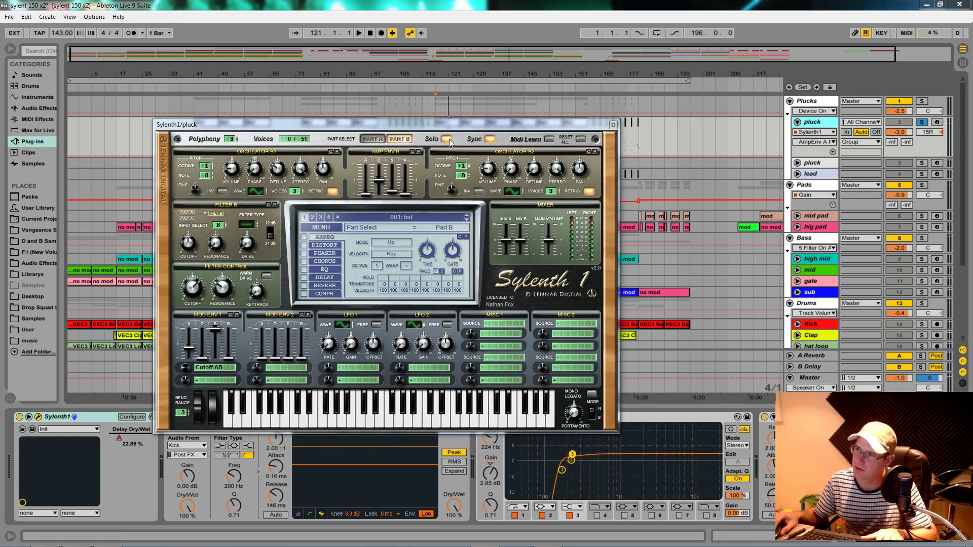
click(251, 229)
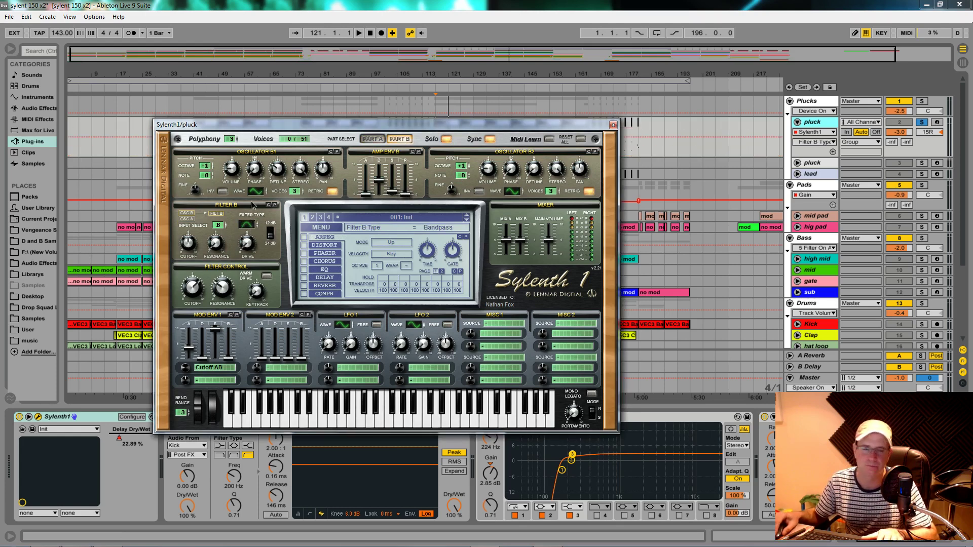
click(195, 245)
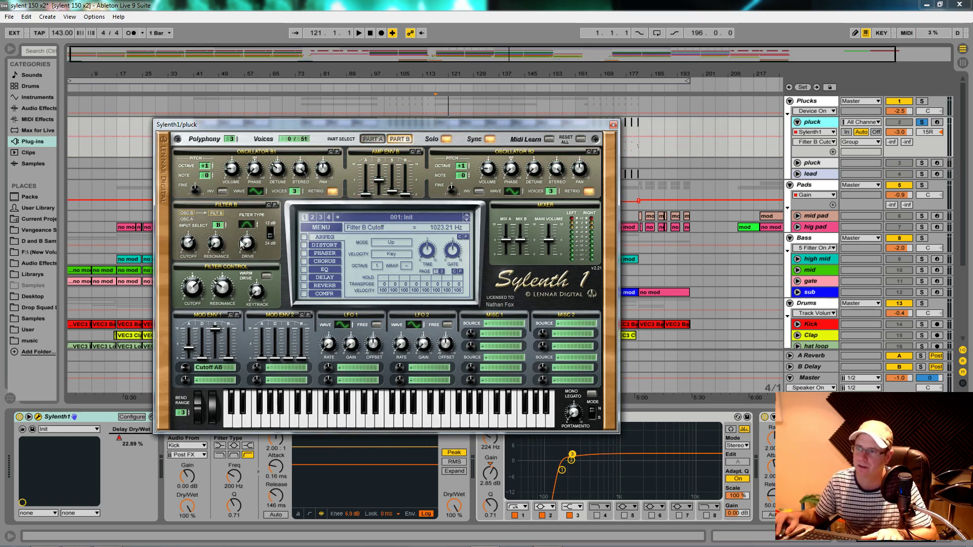
Step: Adjust Filter B's resonance and set its drive to 3.10, checking the result in playback
click(216, 244)
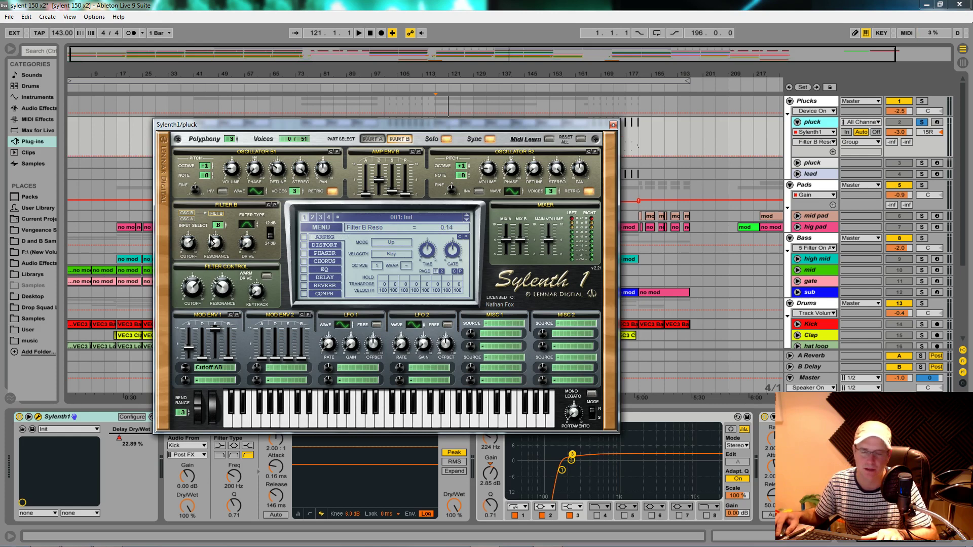
drag(209, 235, 209, 234)
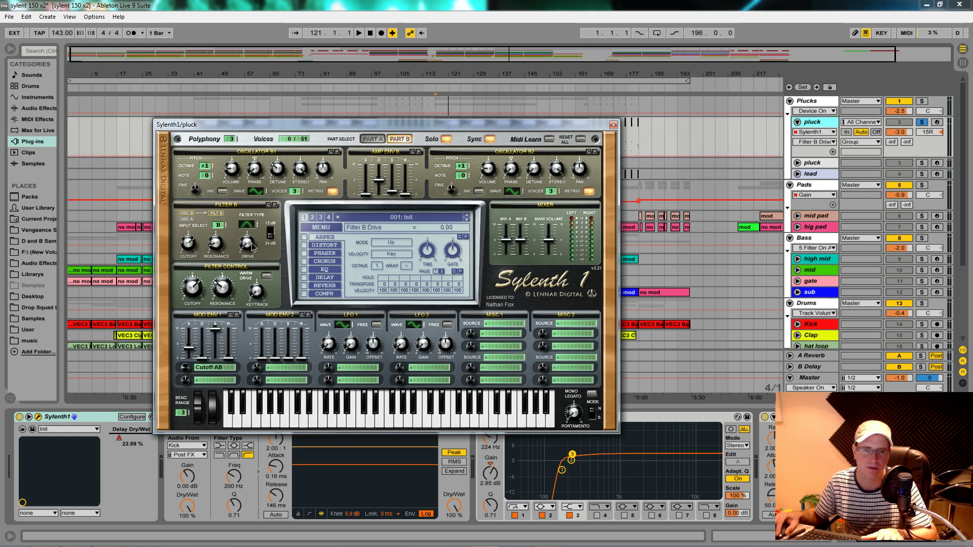
drag(251, 245, 248, 209)
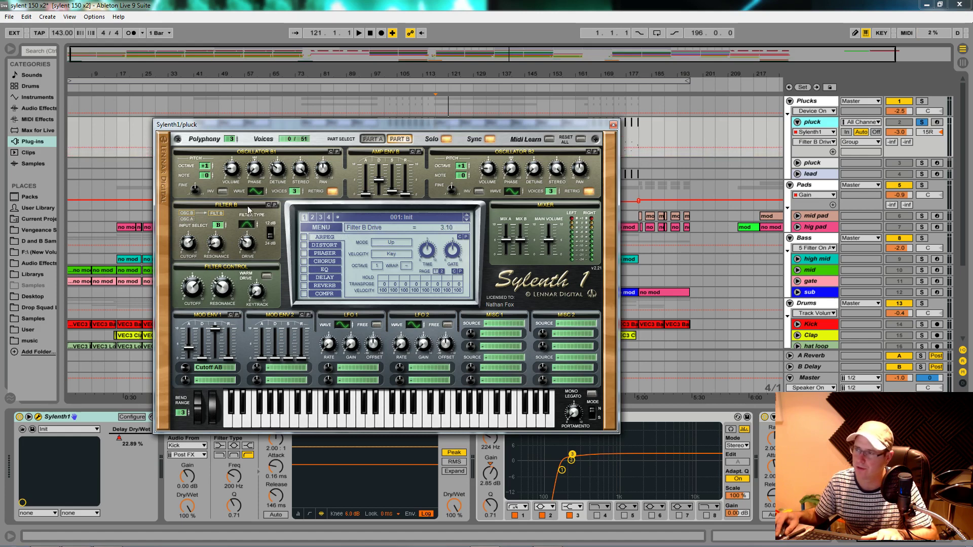
key(space)
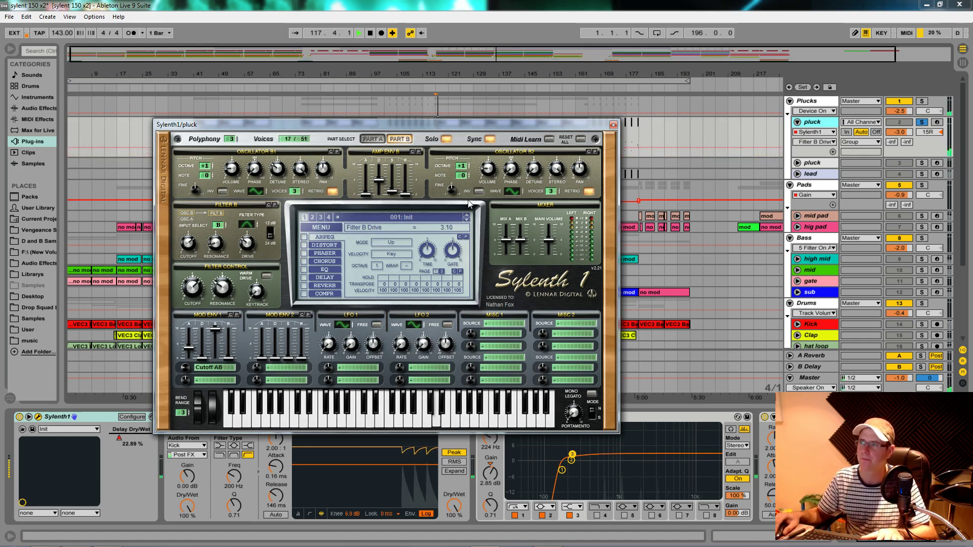
Step: Adjust Amp Env B's release and set Mod Env 1's release to 1.15 while auditioning Part B
click(410, 194)
drag(409, 196, 366, 192)
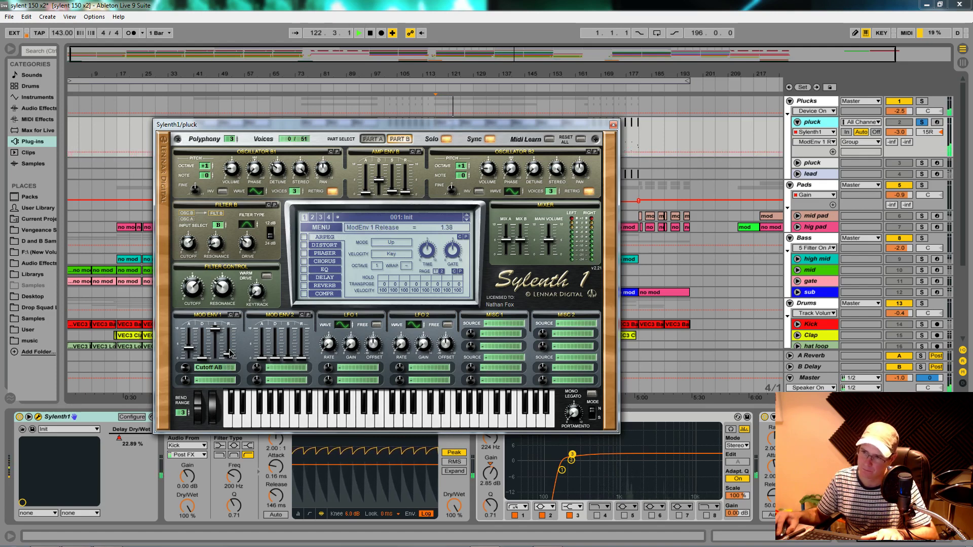
drag(228, 362, 230, 356)
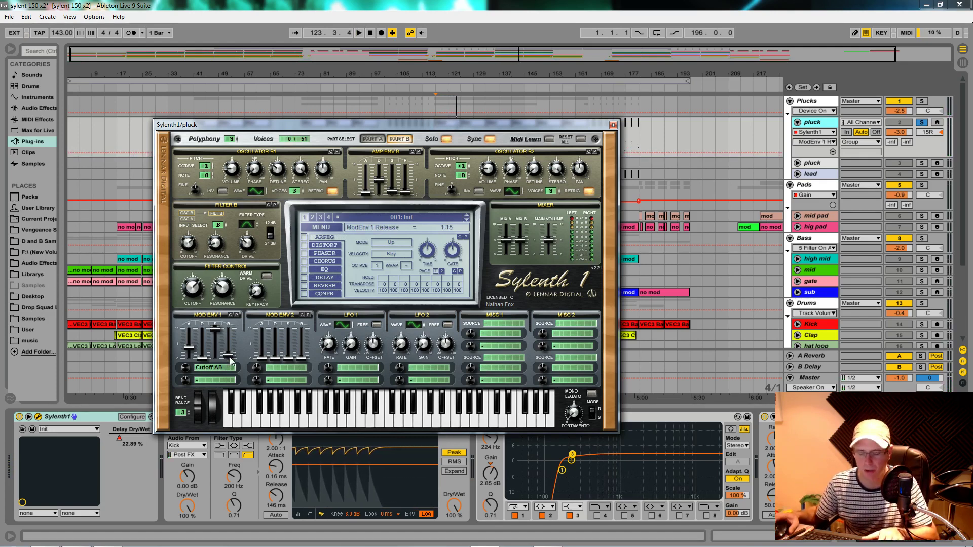
key(space)
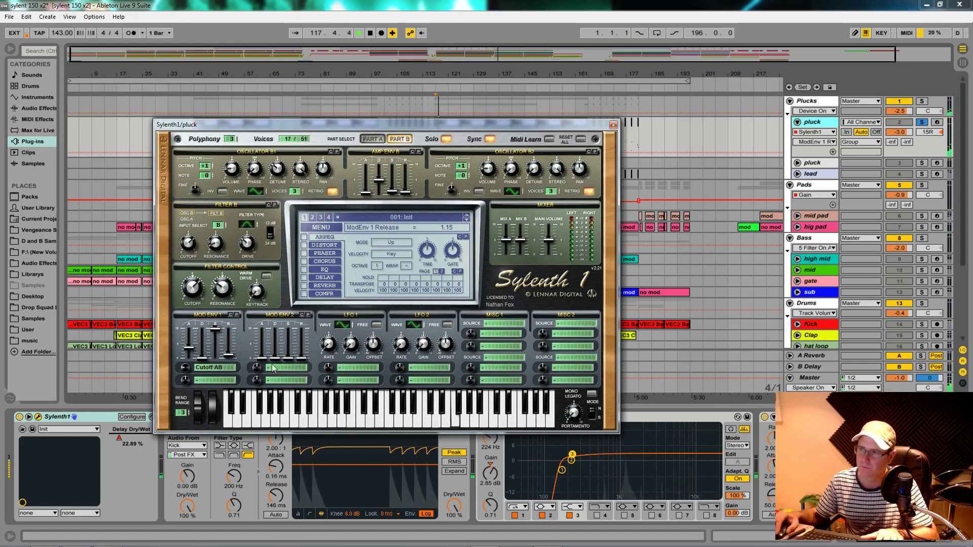
Step: Turn Solo off to hear both parts together and set Amp Env B's release to 0.00
click(446, 140)
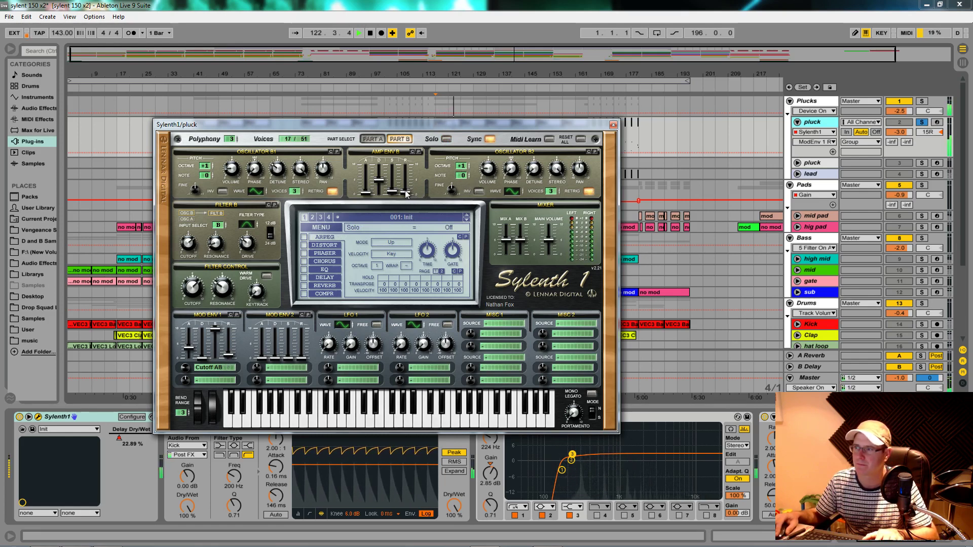
drag(405, 192, 406, 206)
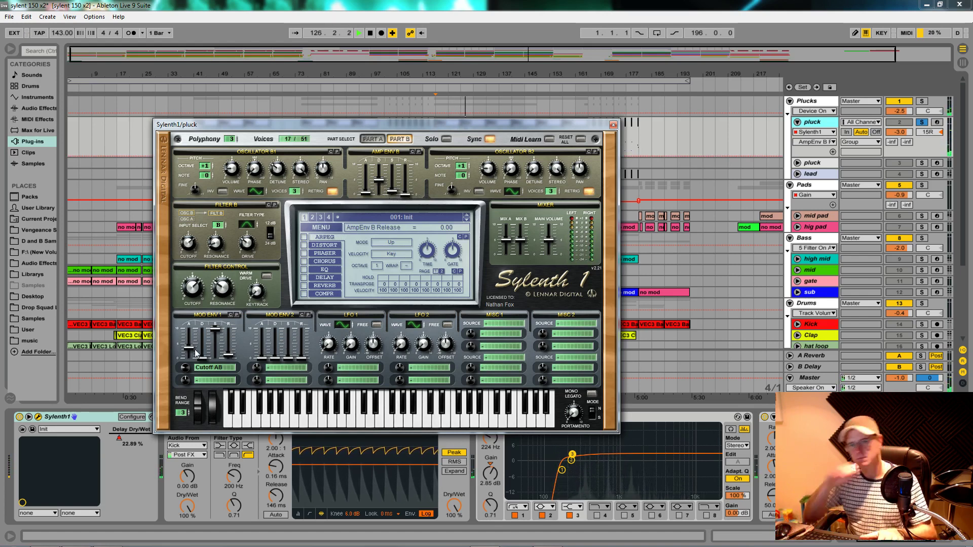
key(space)
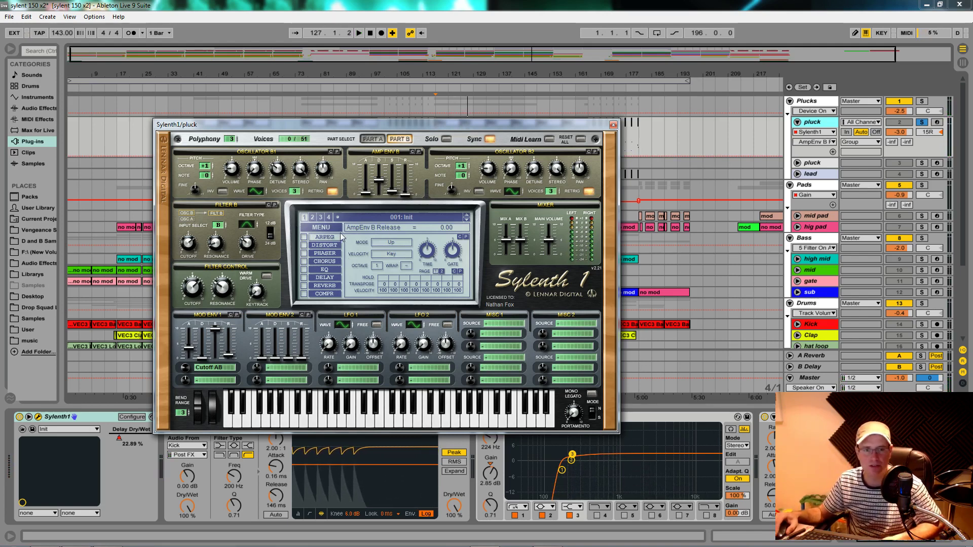
Step: Turn on the OverDrive distortion with an amount of 3.71 and a dry/wet of 72.86%, auditioning the result
click(324, 245)
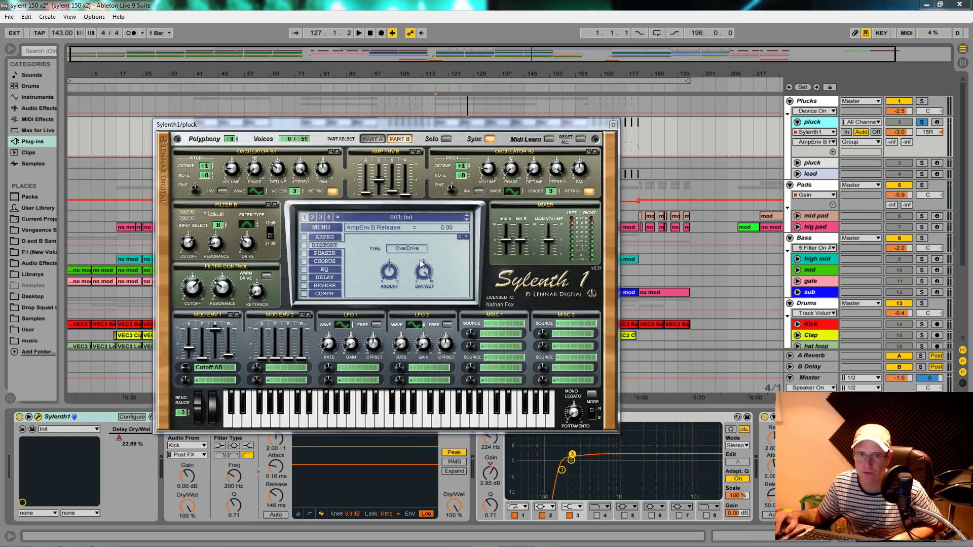
click(394, 278)
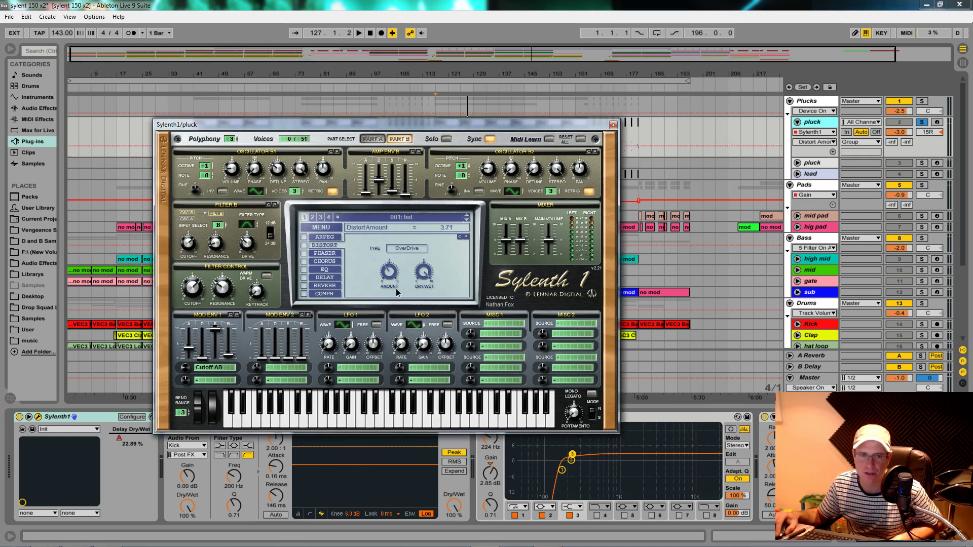
click(427, 275)
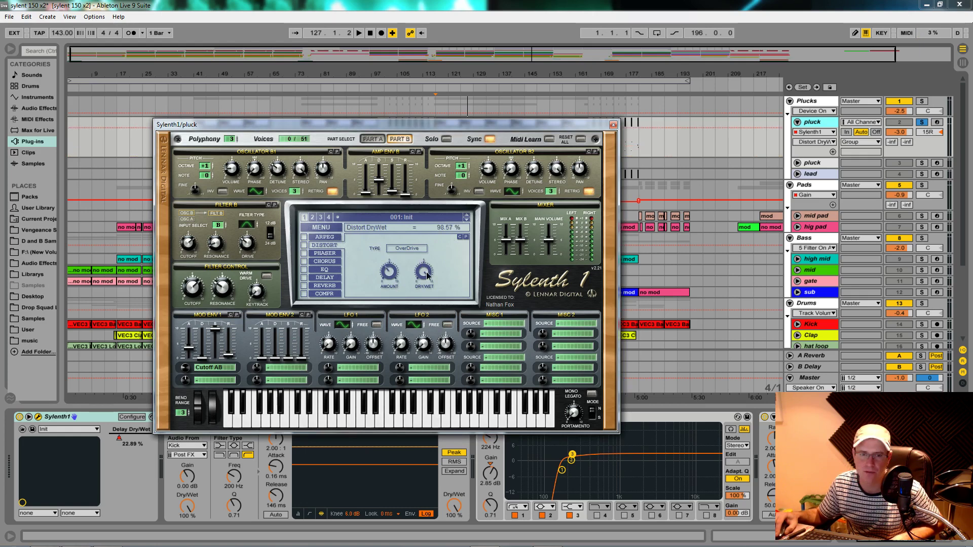
drag(427, 303, 428, 304)
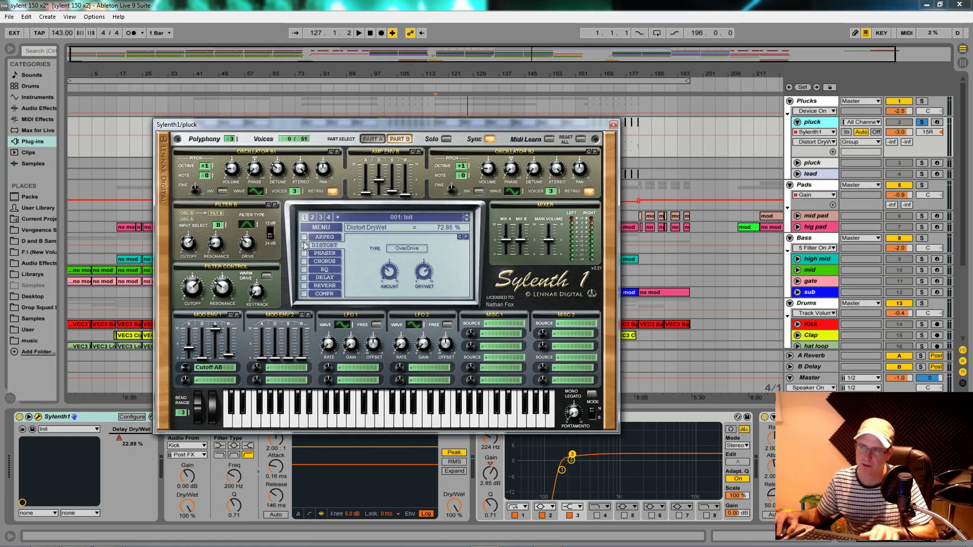
key(space)
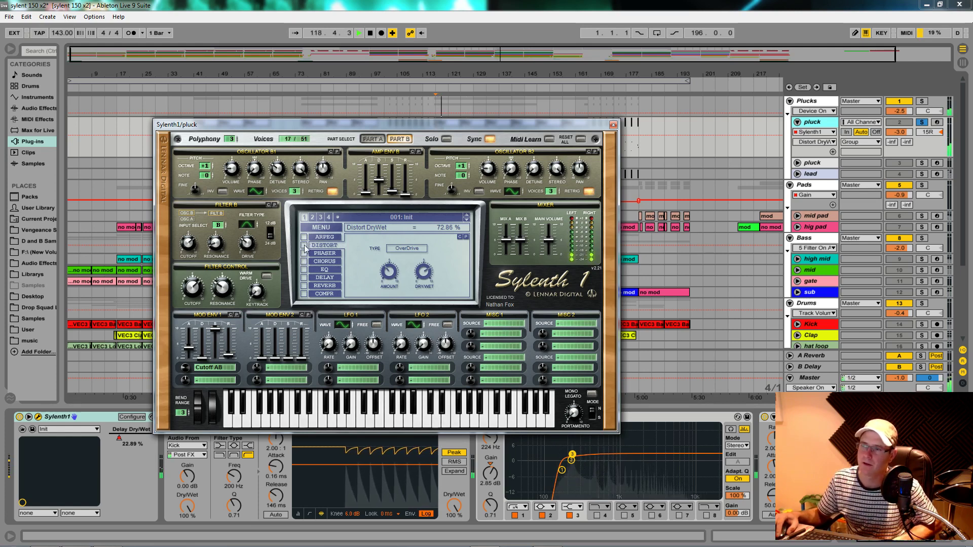
click(304, 246)
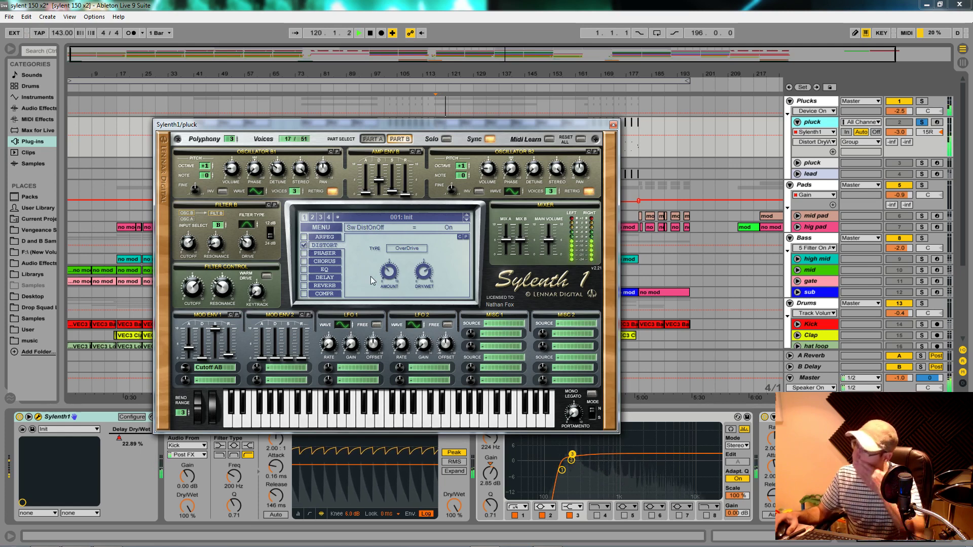
key(space)
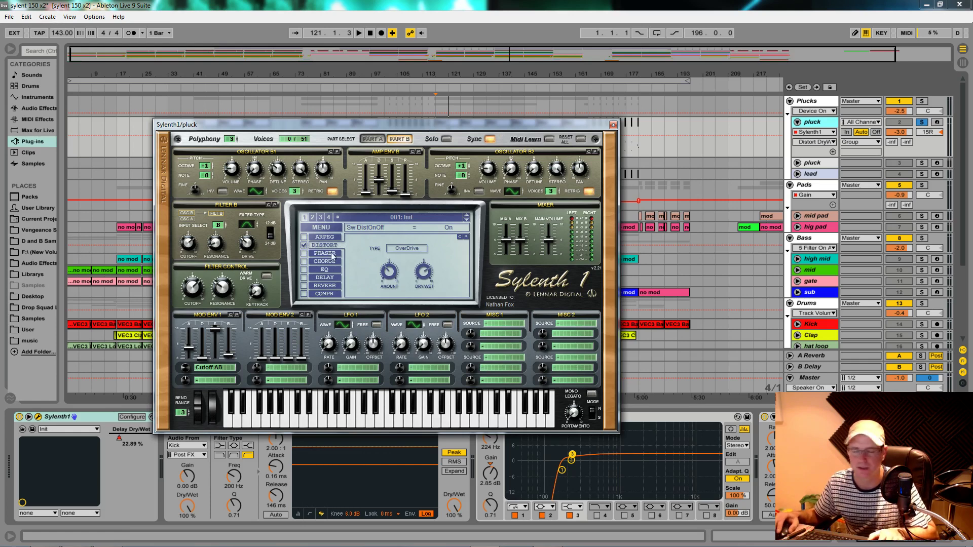
key(space)
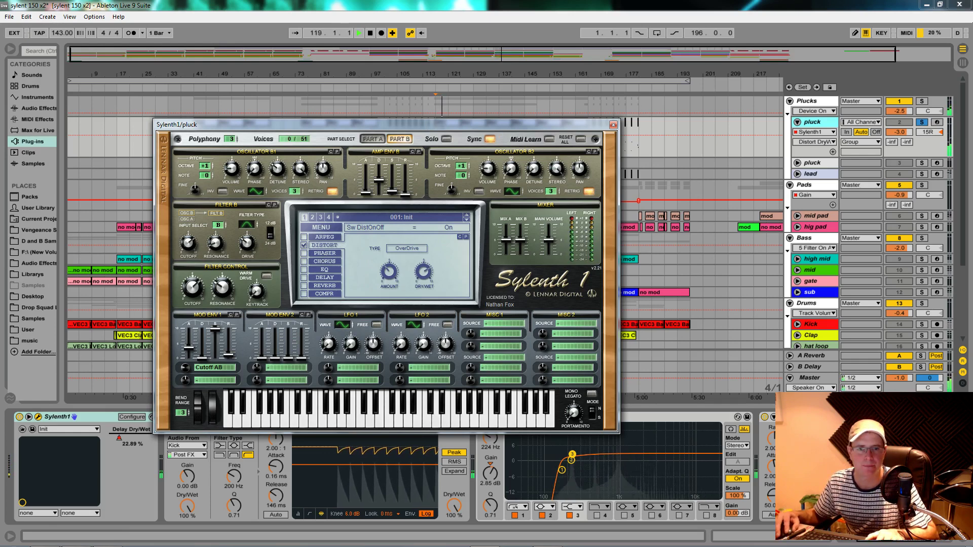
Step: Turn on the delay effect and set its right delay time to 1/8
click(325, 279)
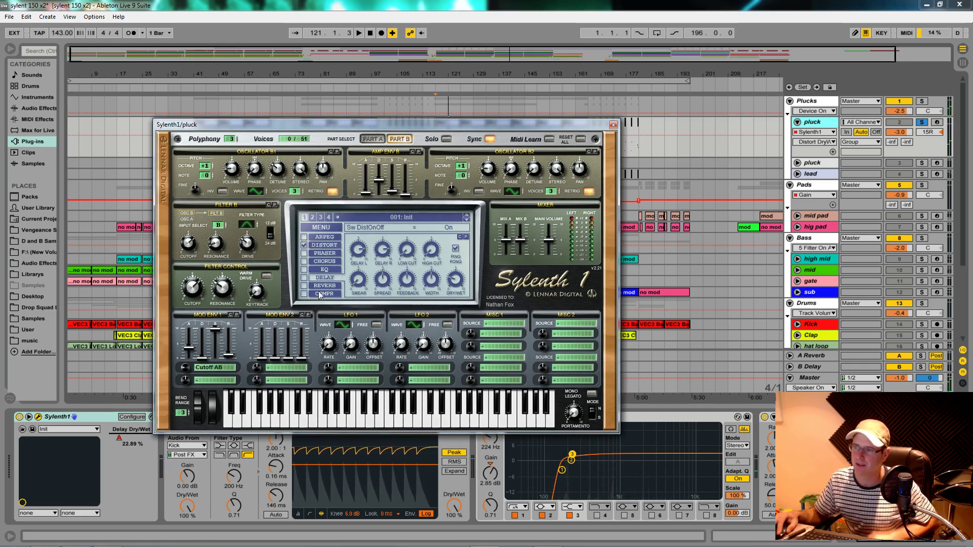
click(304, 277)
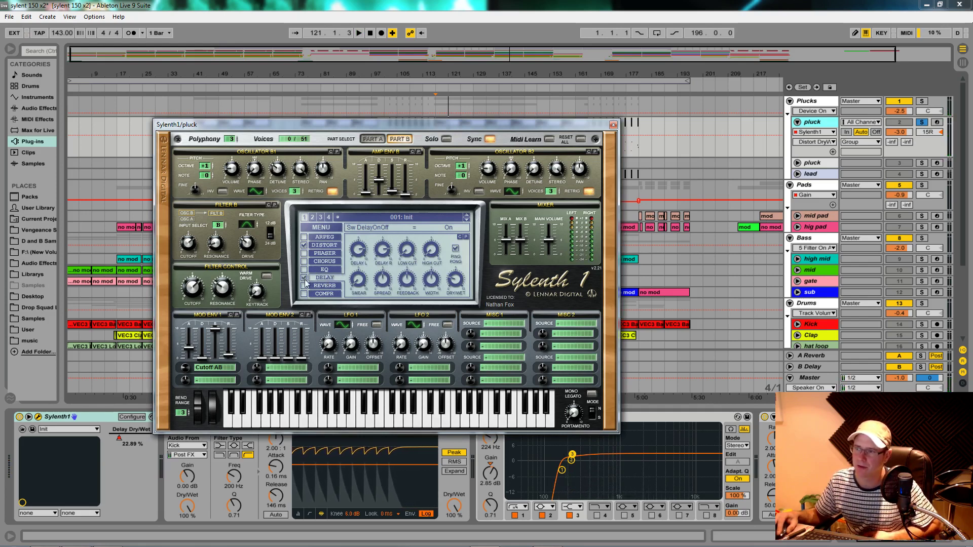
click(359, 252)
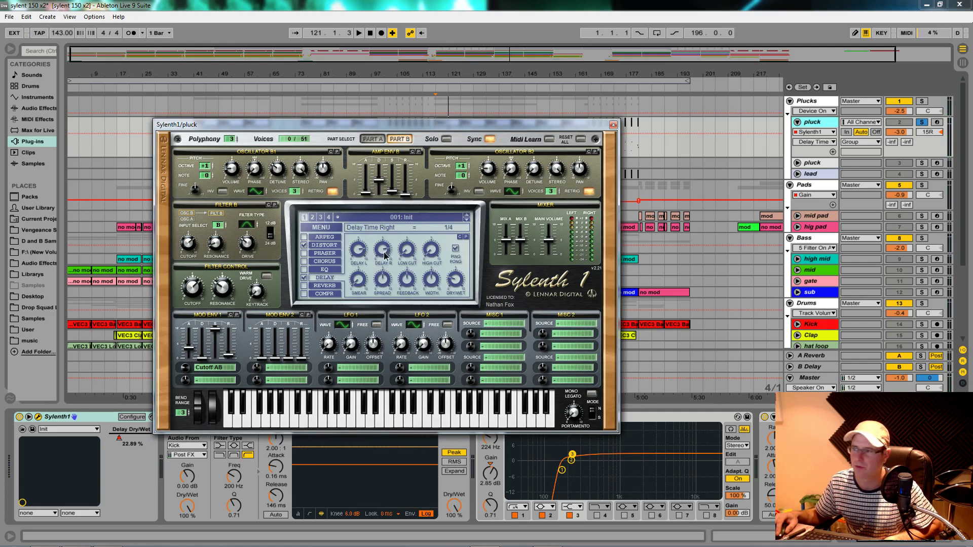
drag(384, 255, 388, 276)
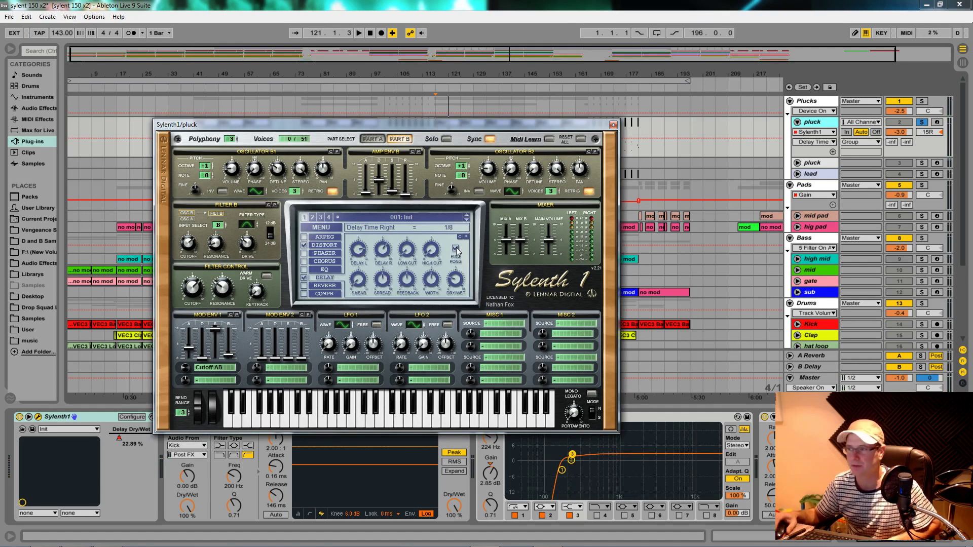
click(413, 249)
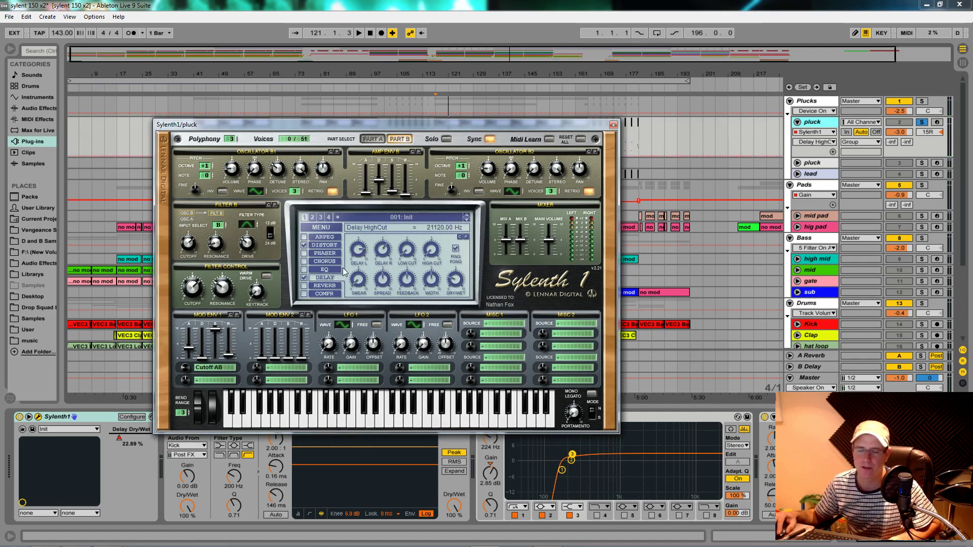
Step: Set the delay's spread to 93.33%, feedback to 57.62%, width to 100% and dry/wet to 42.42%, auditioning the blend
click(381, 284)
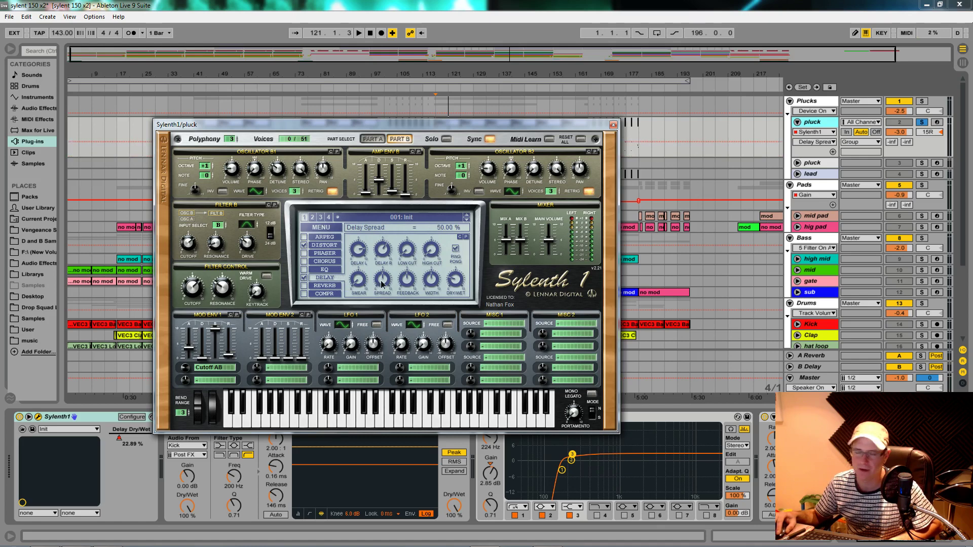
drag(381, 284, 382, 238)
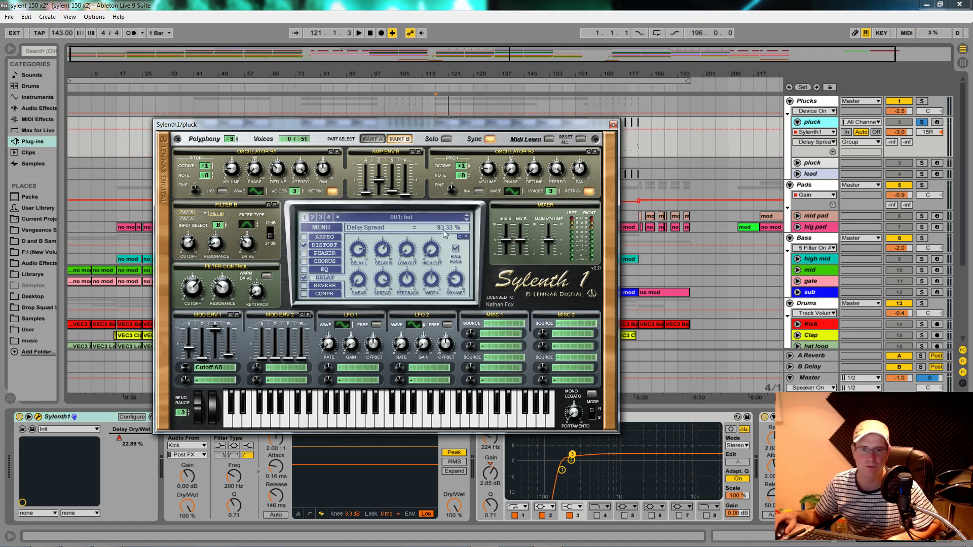
click(413, 282)
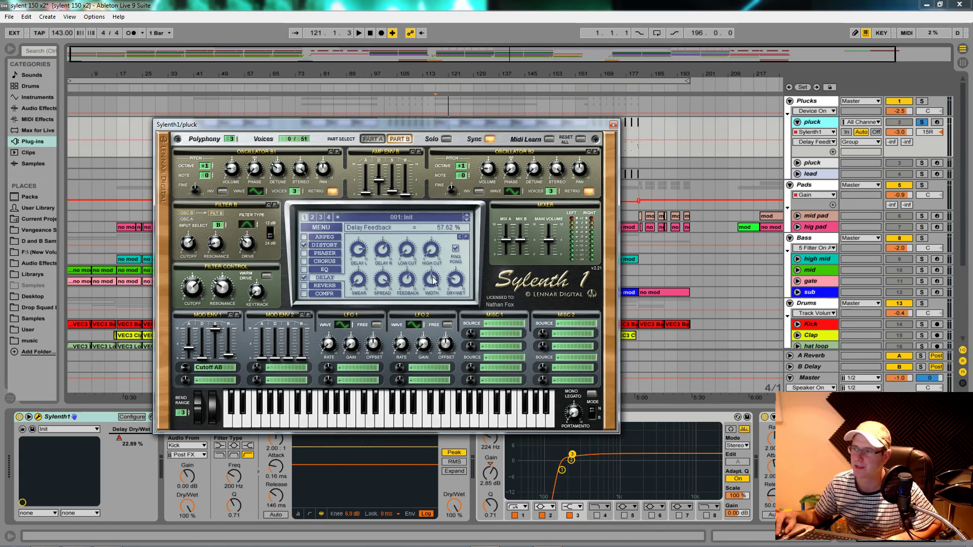
drag(433, 281, 436, 205)
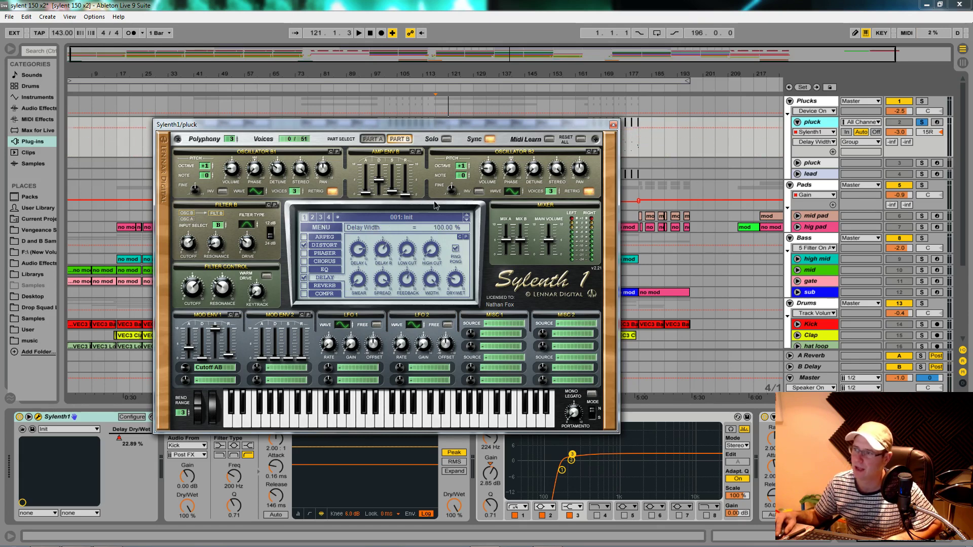
key(space)
click(460, 281)
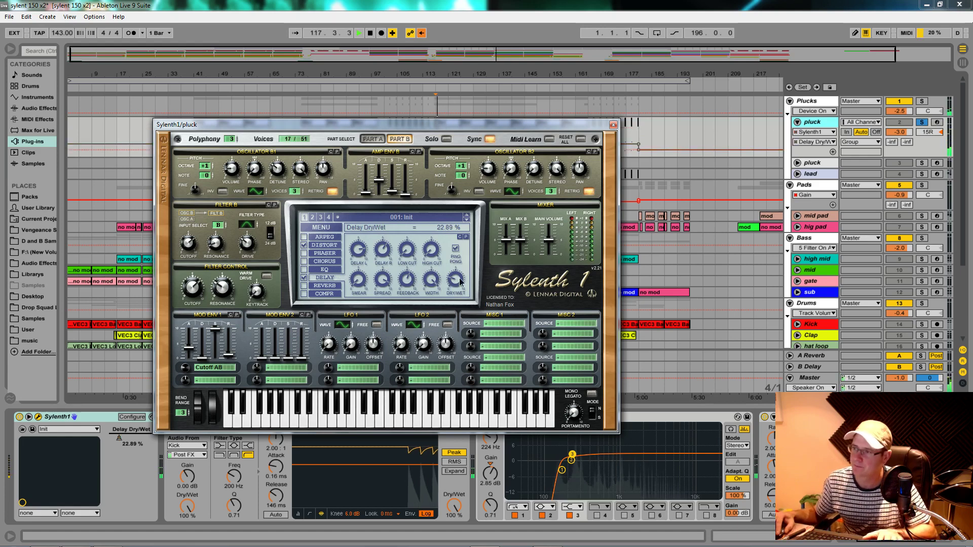
mouse_move(460, 281)
mouse_down()
mouse_move(467, 226)
mouse_move(473, 274)
mouse_up()
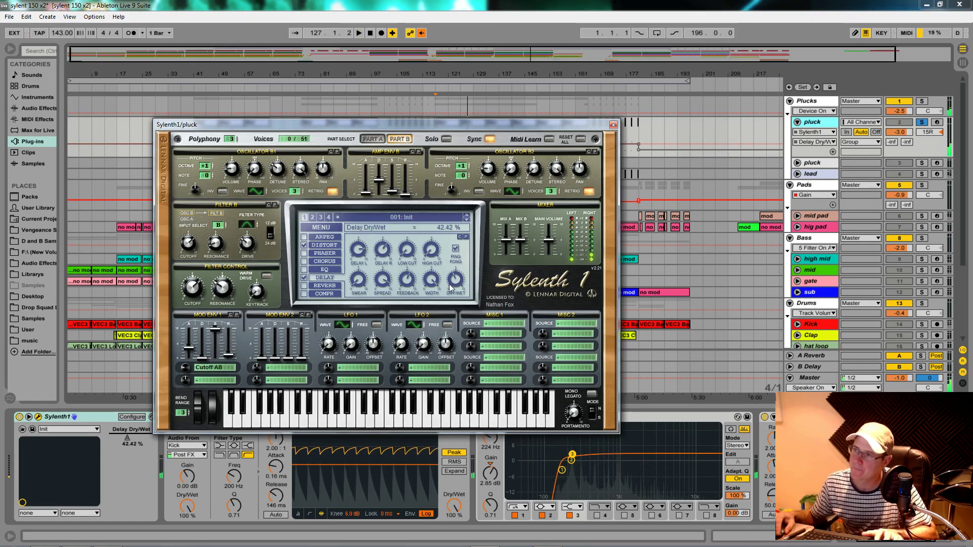
key(space)
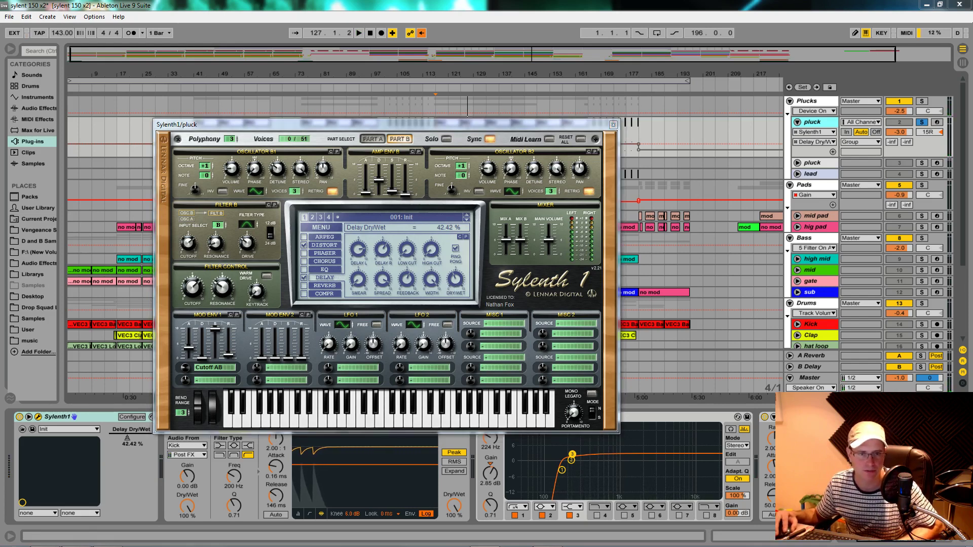
Step: Turn on the compressor with a threshold of -18.71 dB and a release of 67.53 ms, and audition it
click(324, 295)
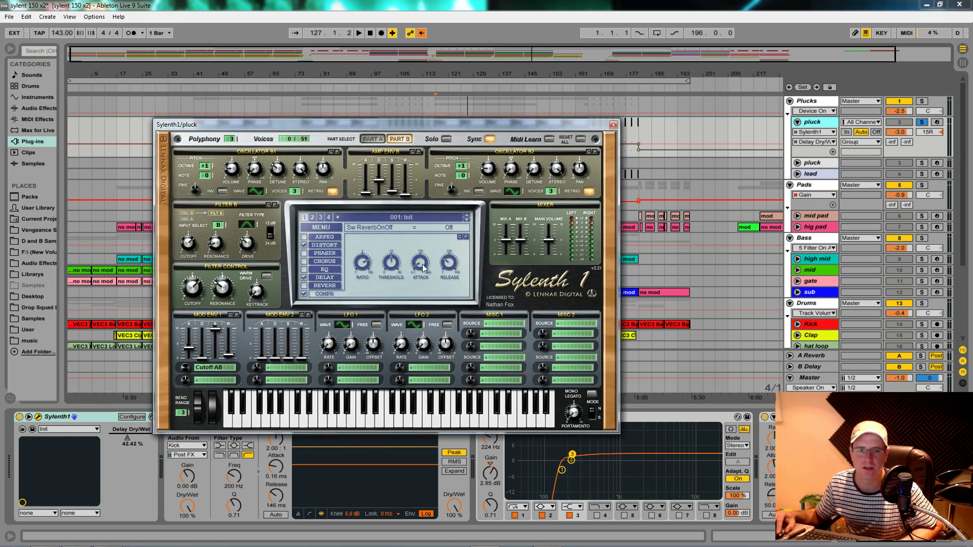
click(452, 272)
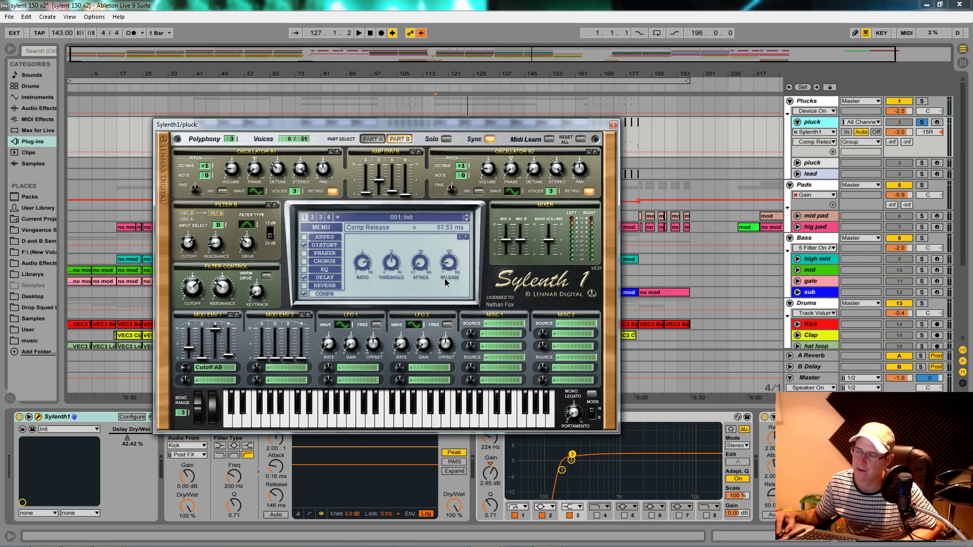
drag(397, 265, 396, 253)
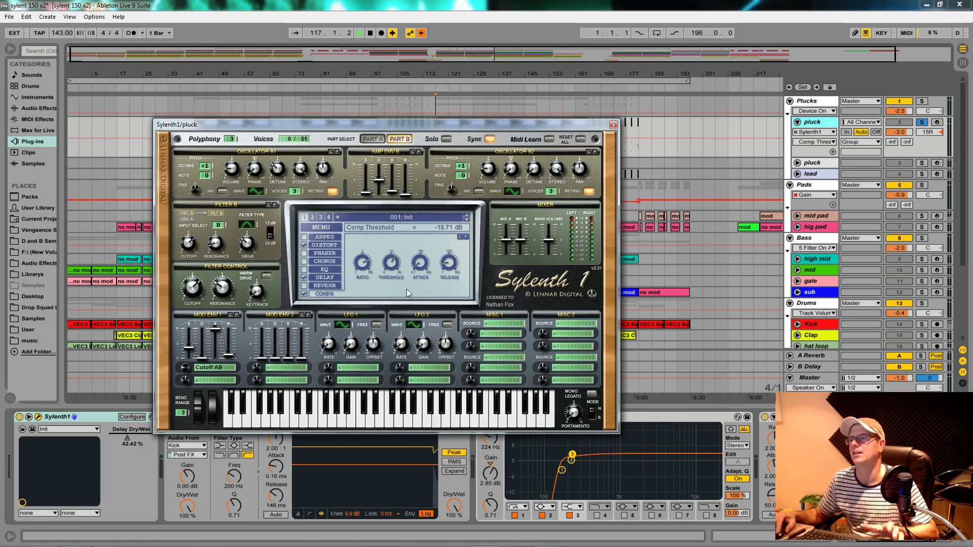
key(space)
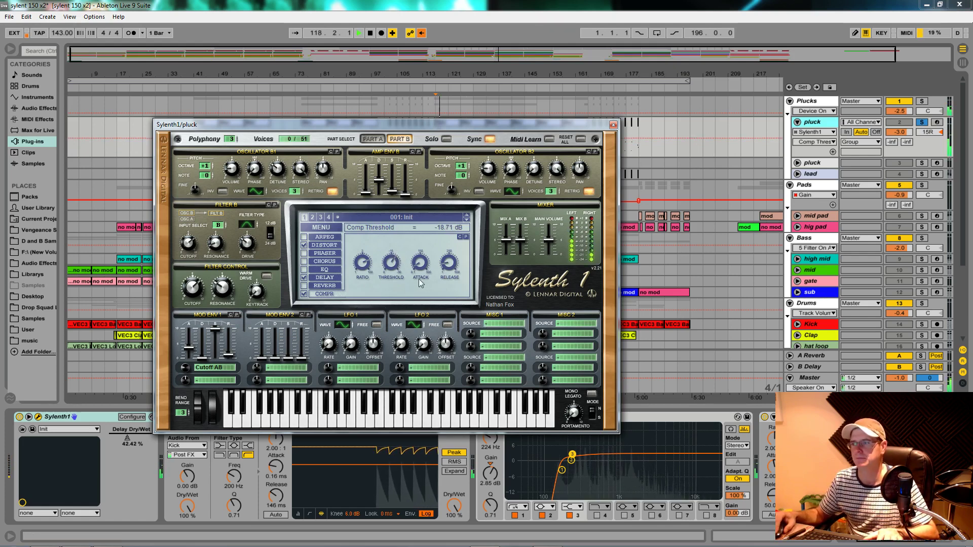
Step: Lower the delay's dry/wet to 33.84% during playback
click(325, 277)
drag(455, 279, 459, 290)
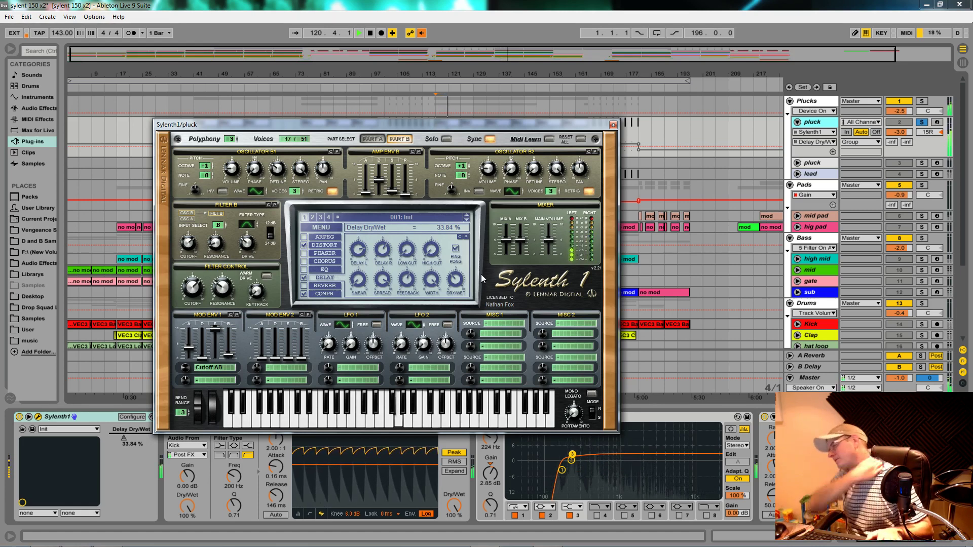
key(space)
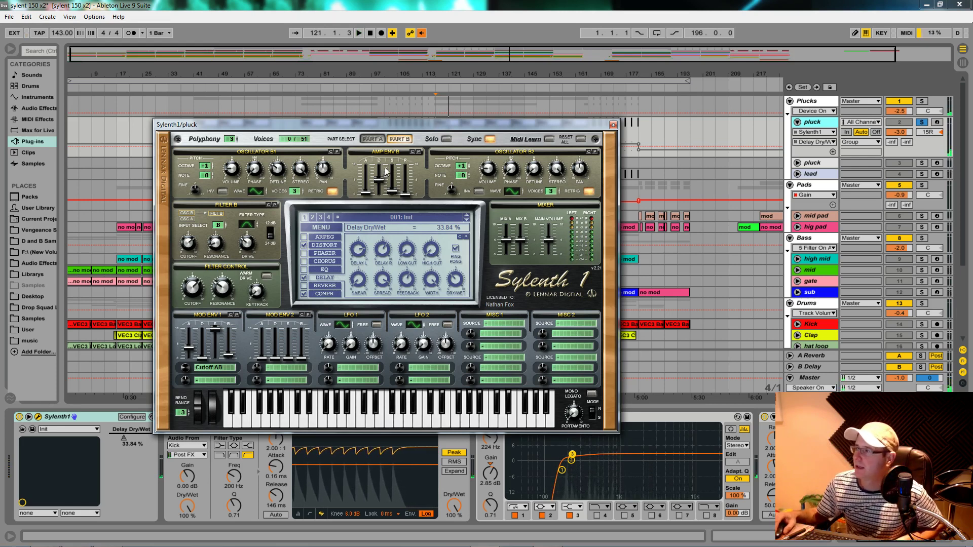
Step: Check Part A's settings, return to Part B and set Oscillator B1's volume to 1.48
click(373, 139)
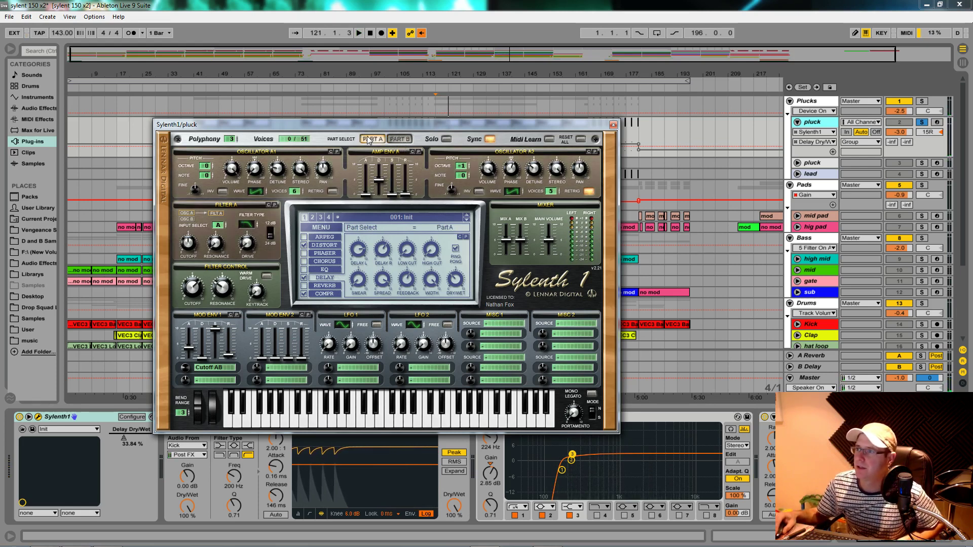
click(400, 140)
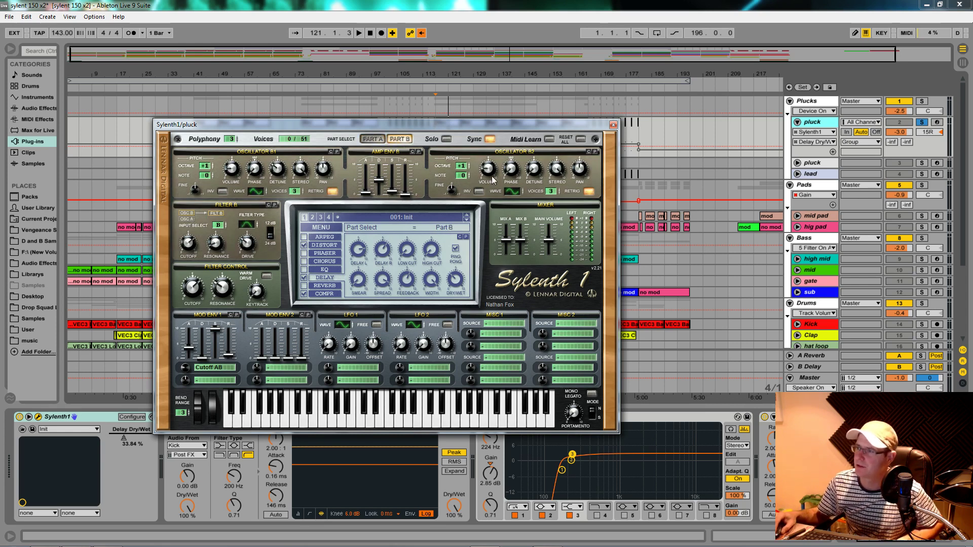
drag(492, 179, 491, 173)
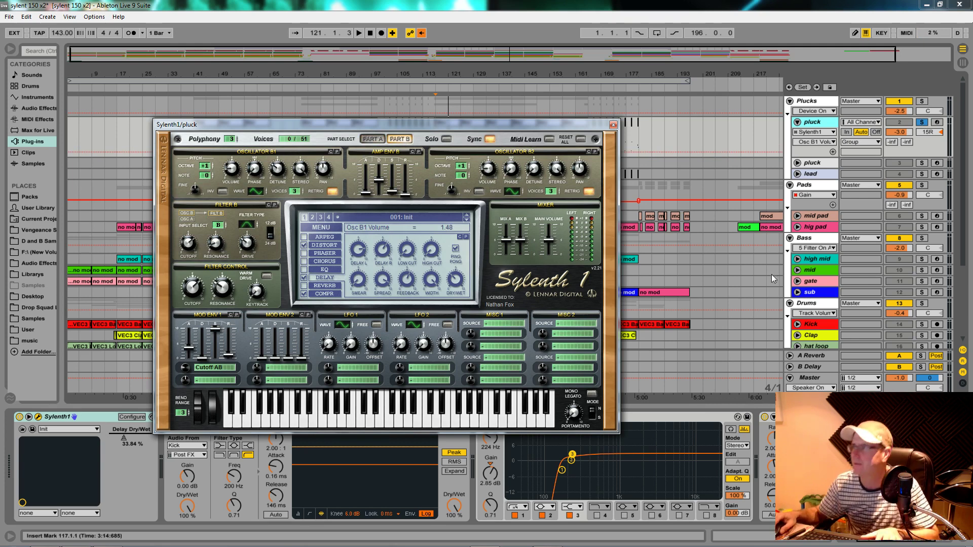
Step: Bring the track's Glue Compressor, Reverb and Auto Filter into view, play the pluck and move the synth window off the arrangement
click(129, 350)
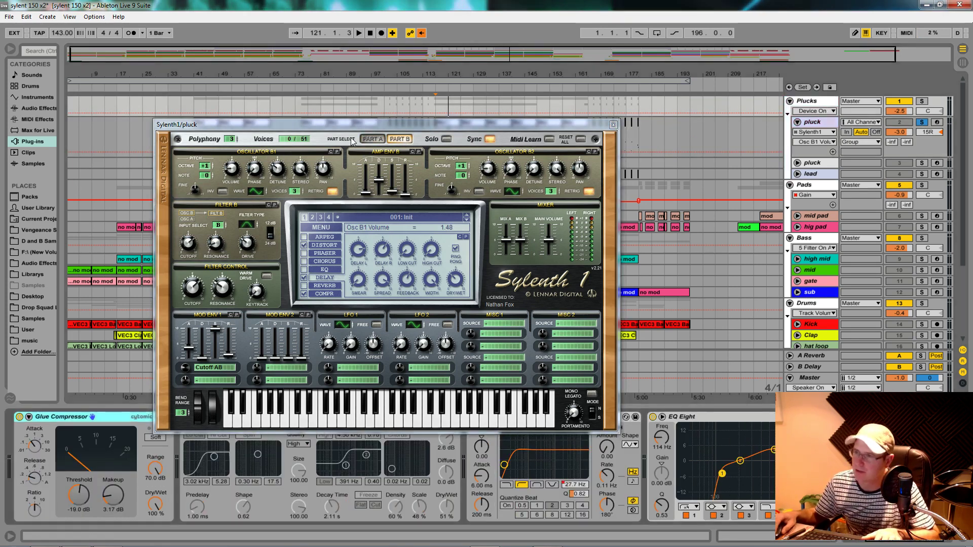
drag(392, 130, 421, 48)
key(space)
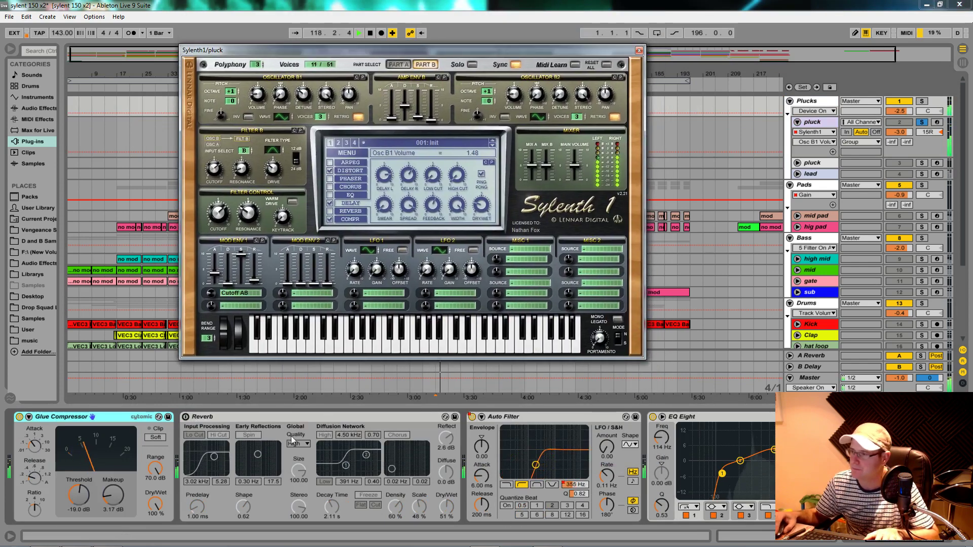
drag(571, 50, 193, 293)
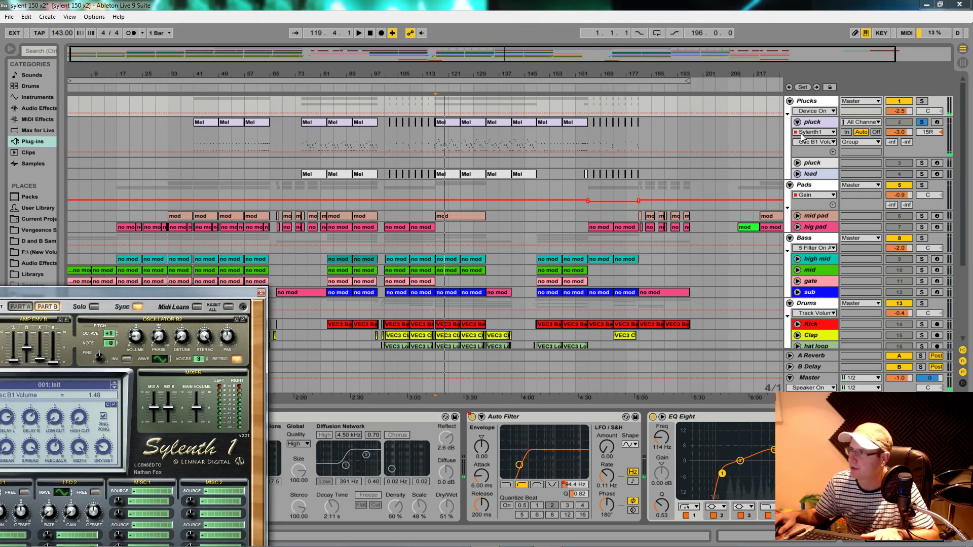
Step: Show the Auto Filter's Frequency automation on the pluck track and select the Auto Filter device
click(822, 132)
click(813, 184)
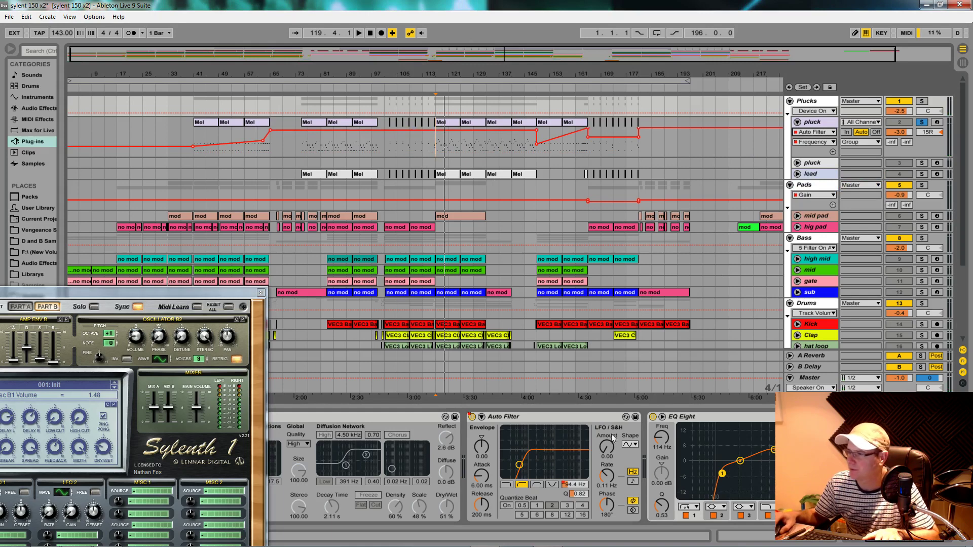
click(513, 417)
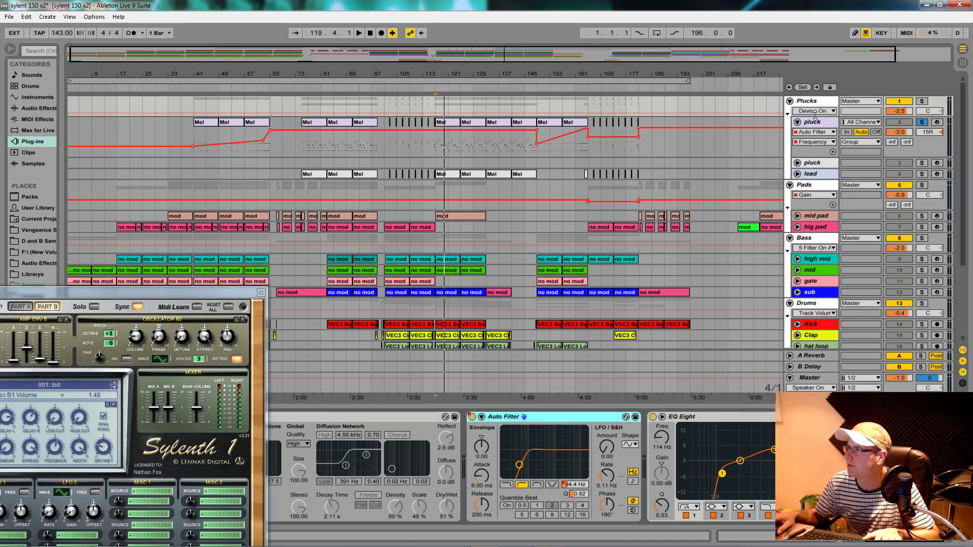
click(789, 101)
click(813, 124)
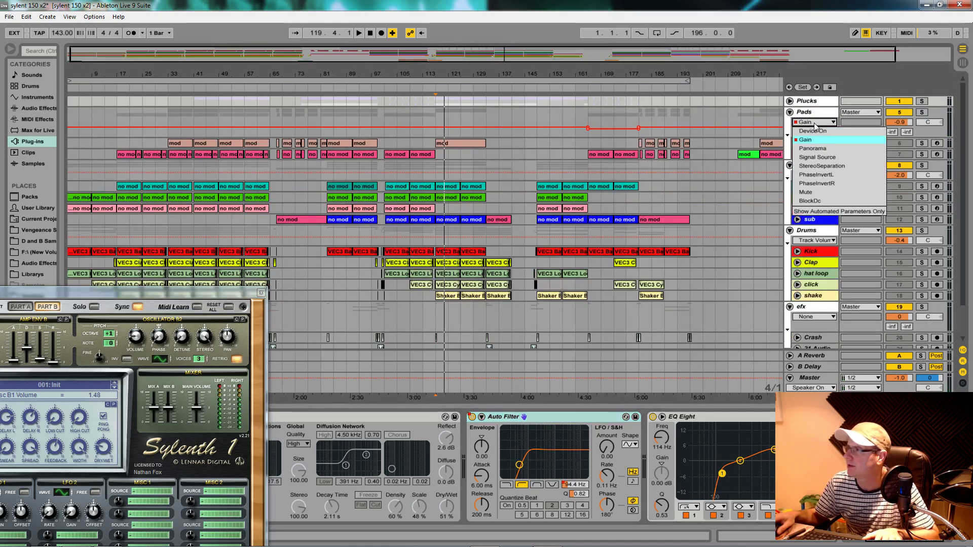
click(781, 125)
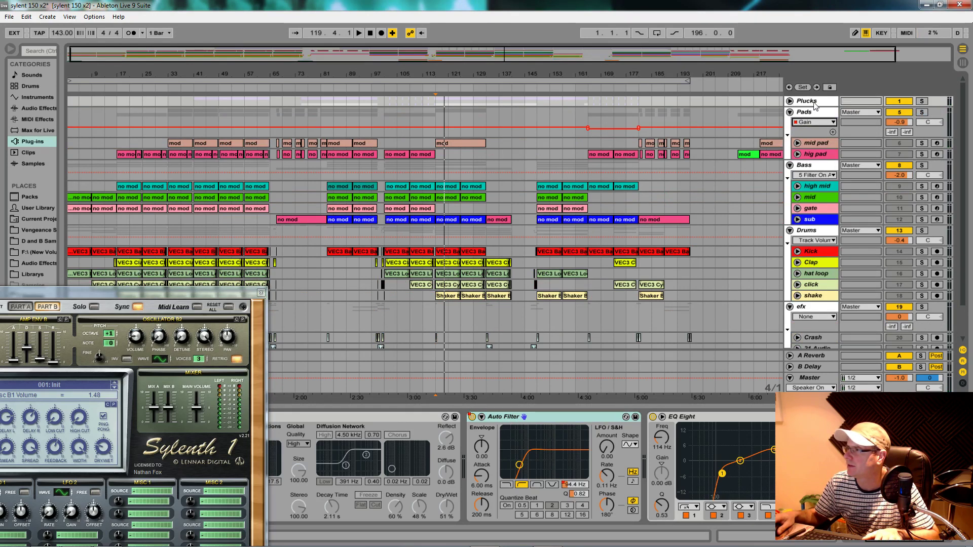
click(807, 116)
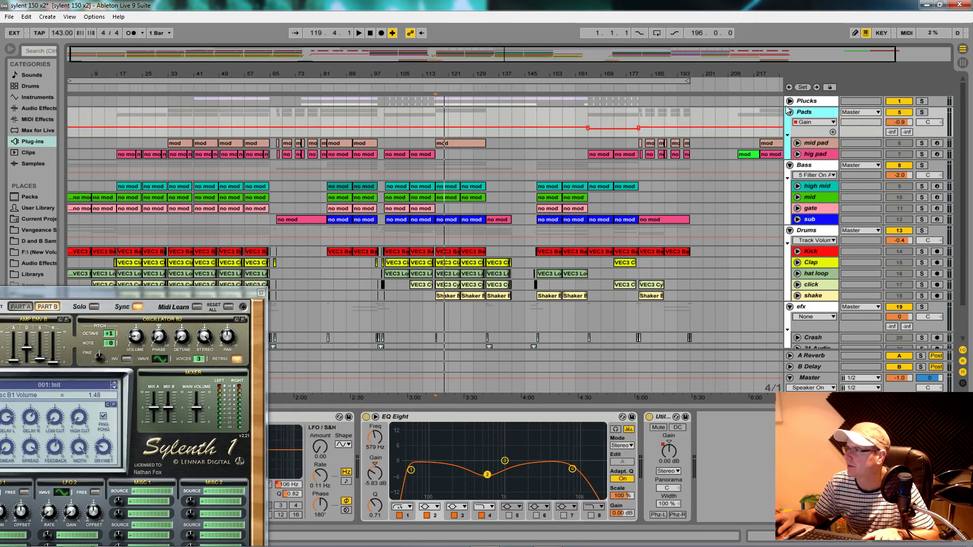
click(789, 101)
Step: Show the Auto Filter's Frequency automation on the Plucks group track
click(813, 122)
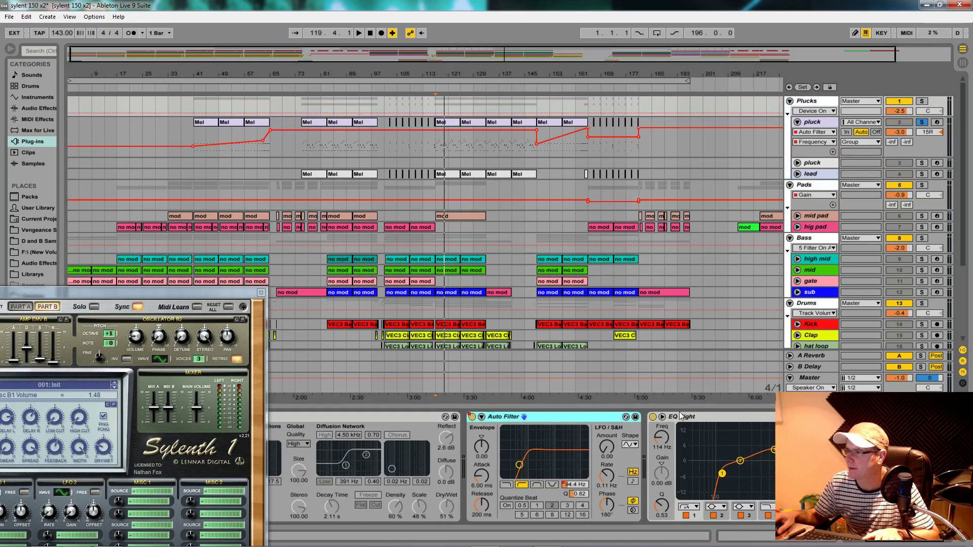
click(575, 488)
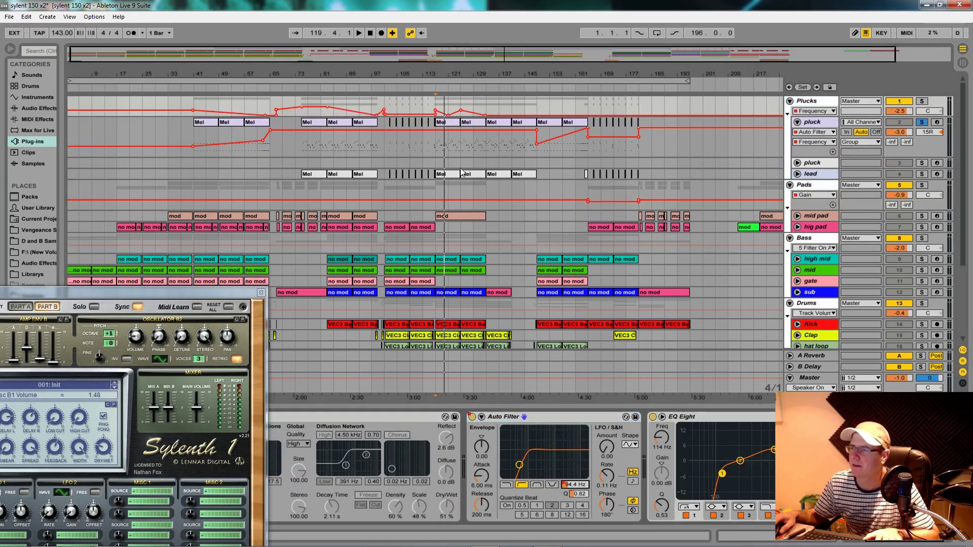
Step: Play the soloed pluck from around bars 75, 89 and 141 to hear the filter automation
click(307, 150)
key(space)
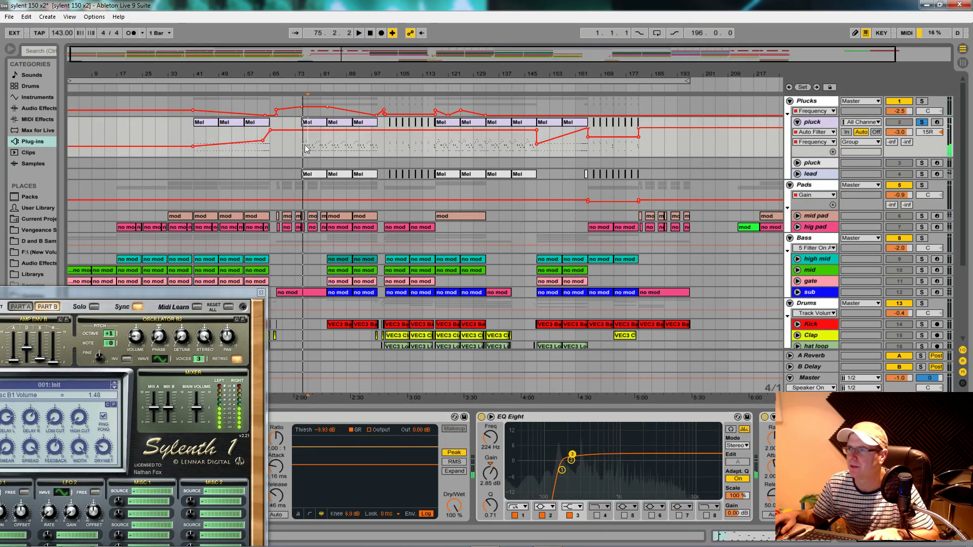
key(space)
click(347, 148)
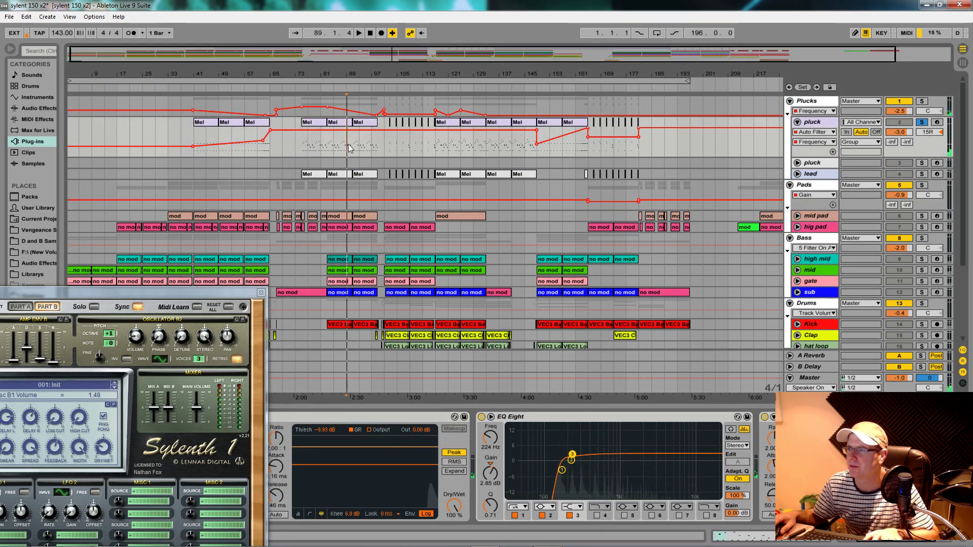
click(512, 146)
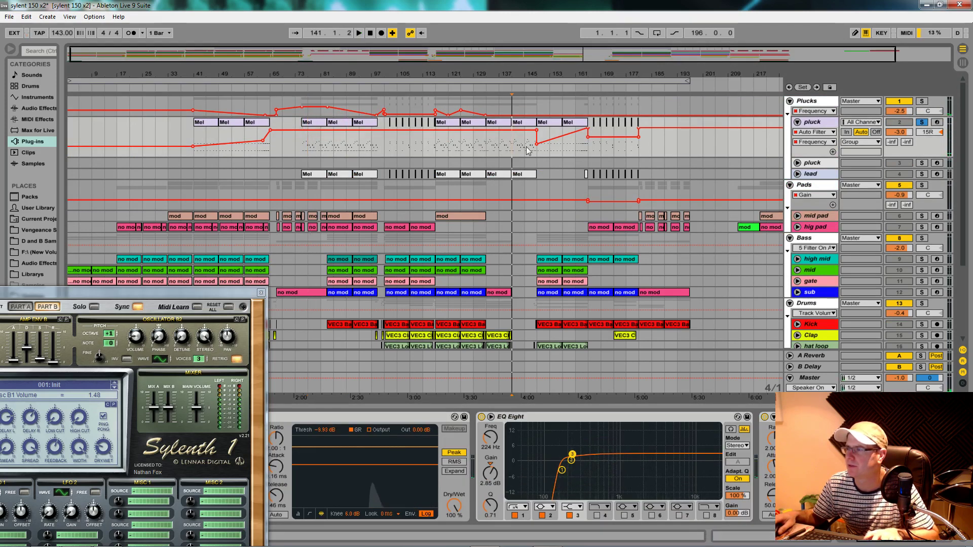
key(space)
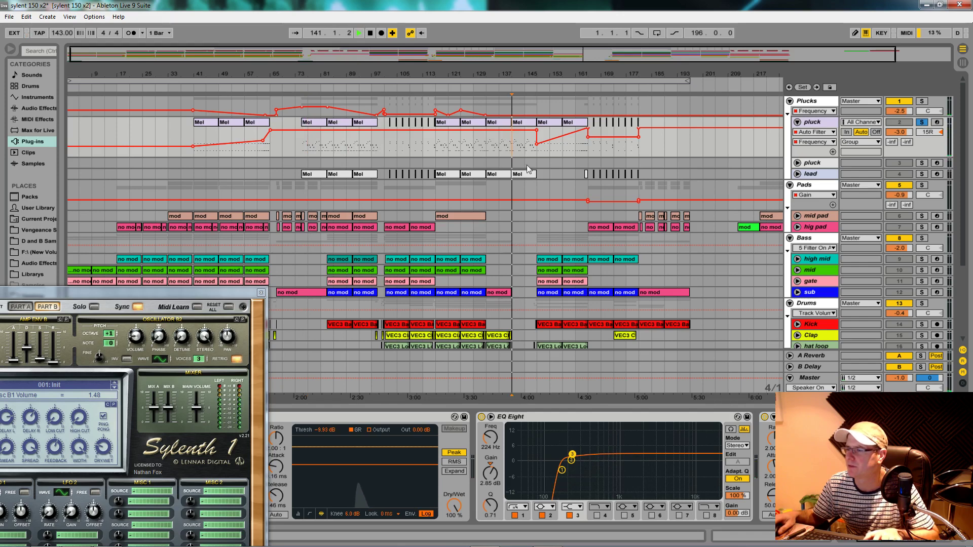
Step: Turn on the Plucks group's Reverb, keeping the synth window clear of the devices, and play the pluck through it
click(821, 102)
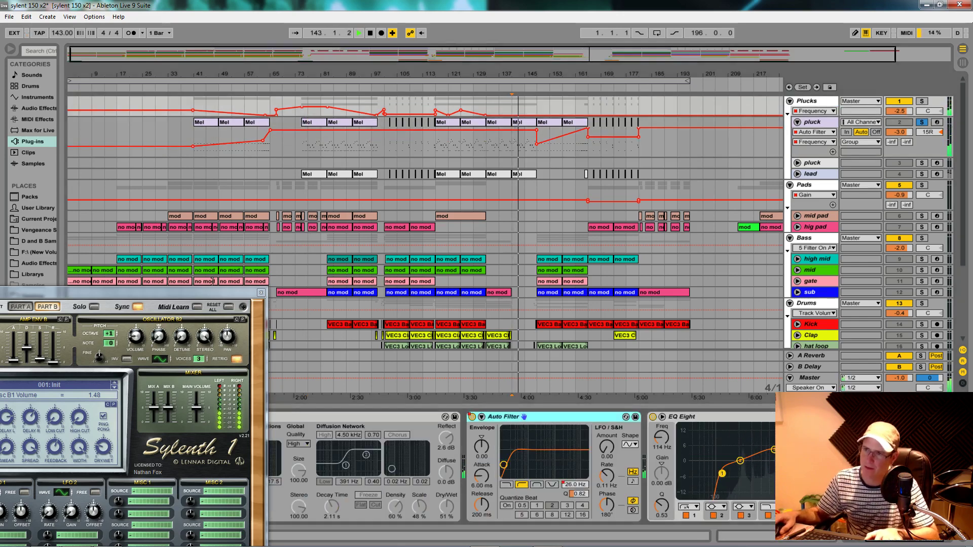
drag(217, 294, 662, 176)
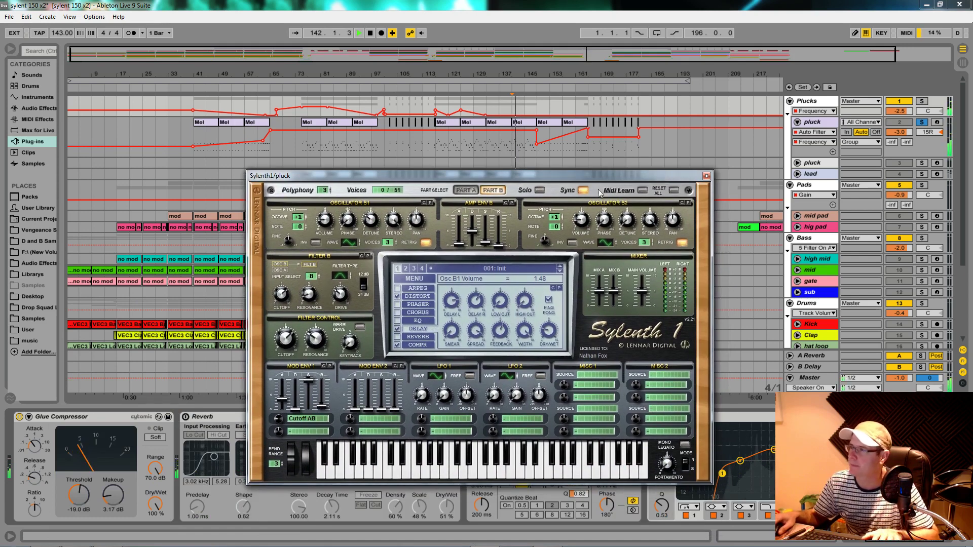
drag(597, 182, 606, 123)
key(space)
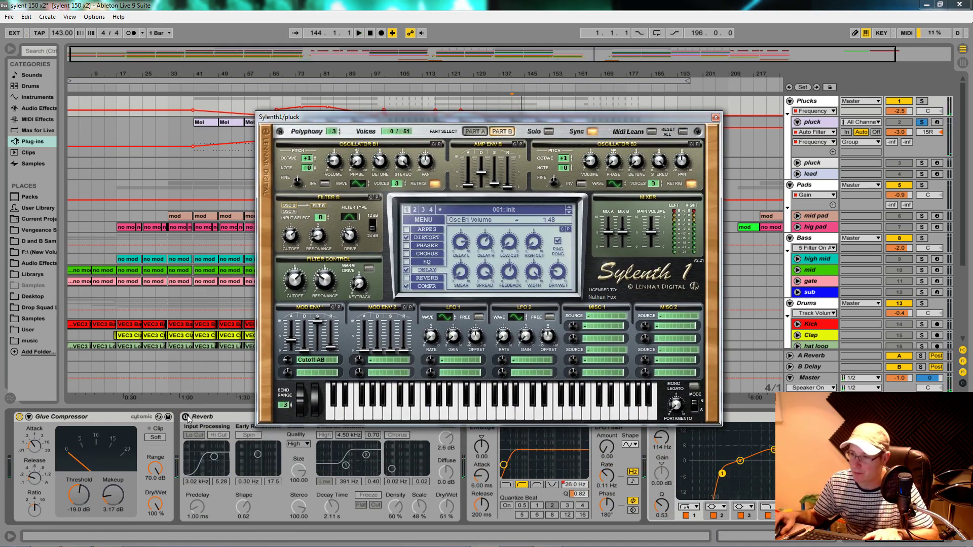
click(185, 417)
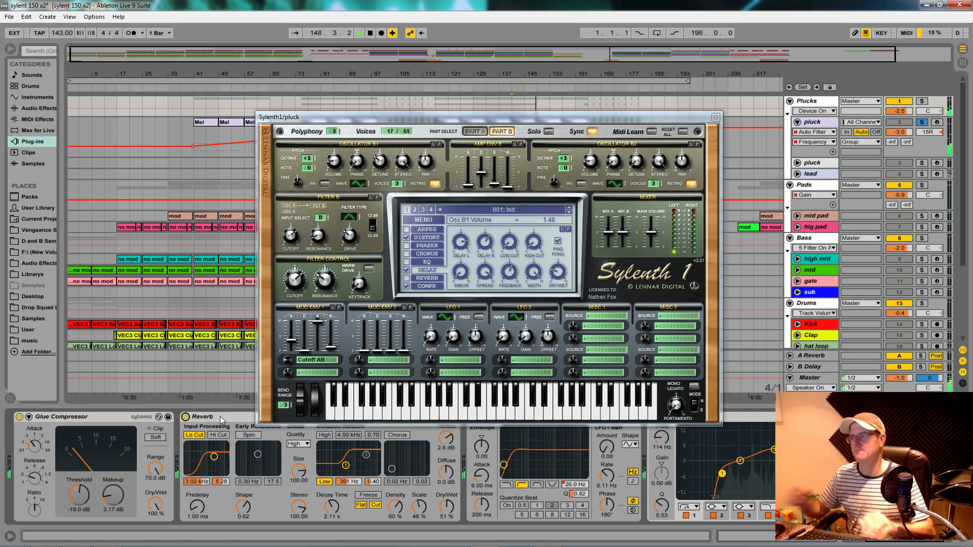
key(space)
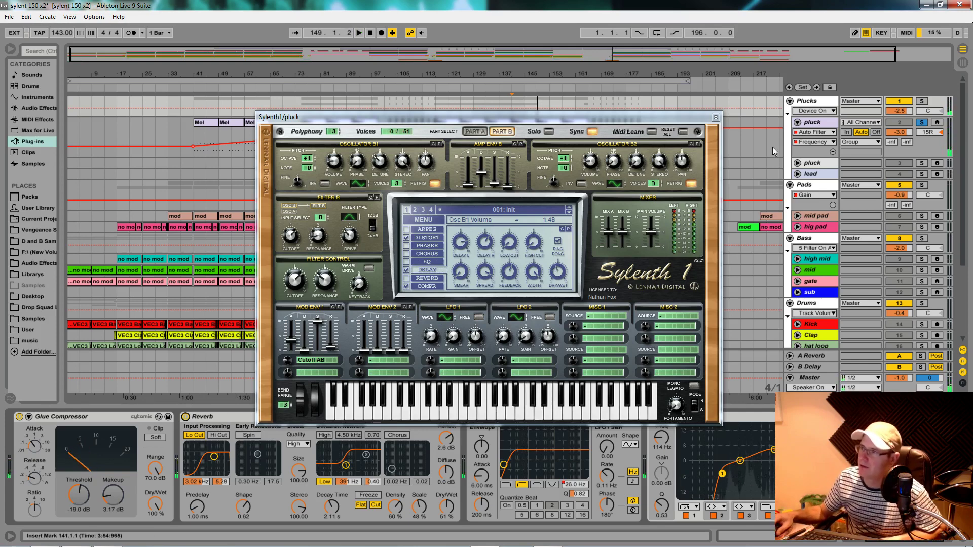
Step: Move the Sylenth1 window off the arrangement, return to bar 141 and view the Plucks group's automatable Reverb parameters
drag(642, 122, 179, 143)
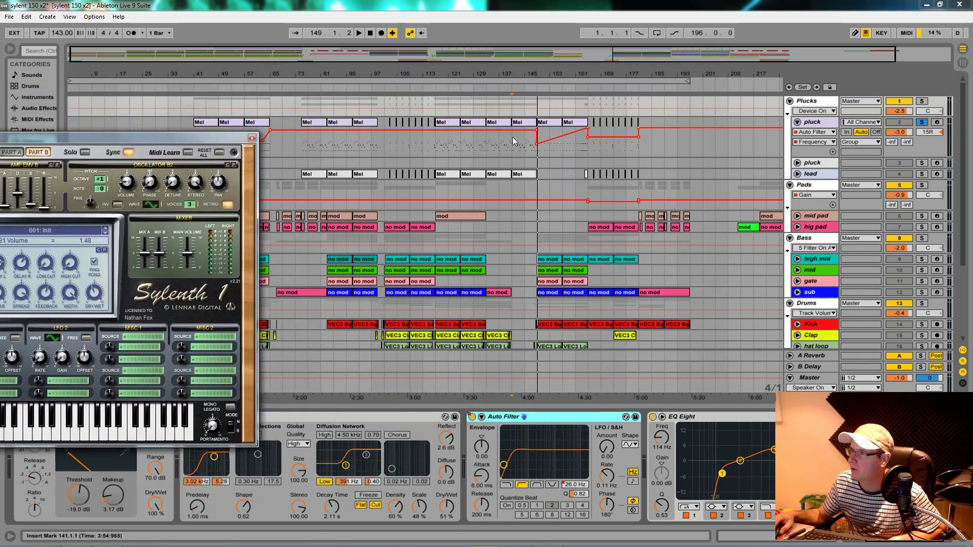
click(508, 148)
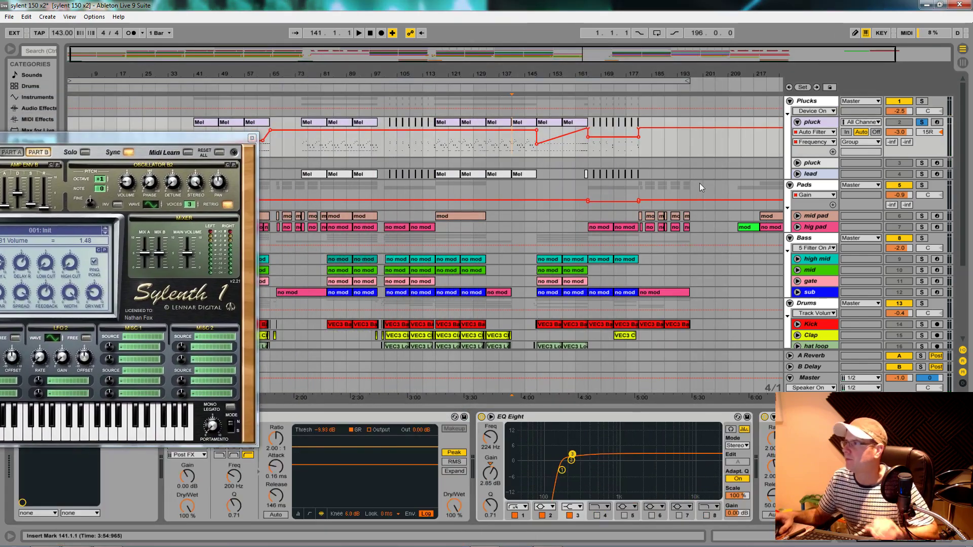
click(824, 127)
click(833, 111)
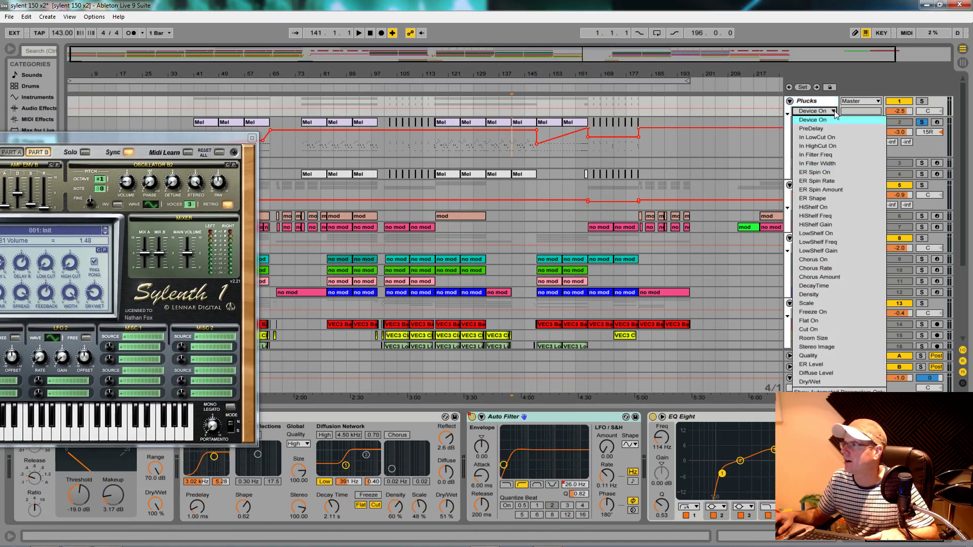
click(835, 116)
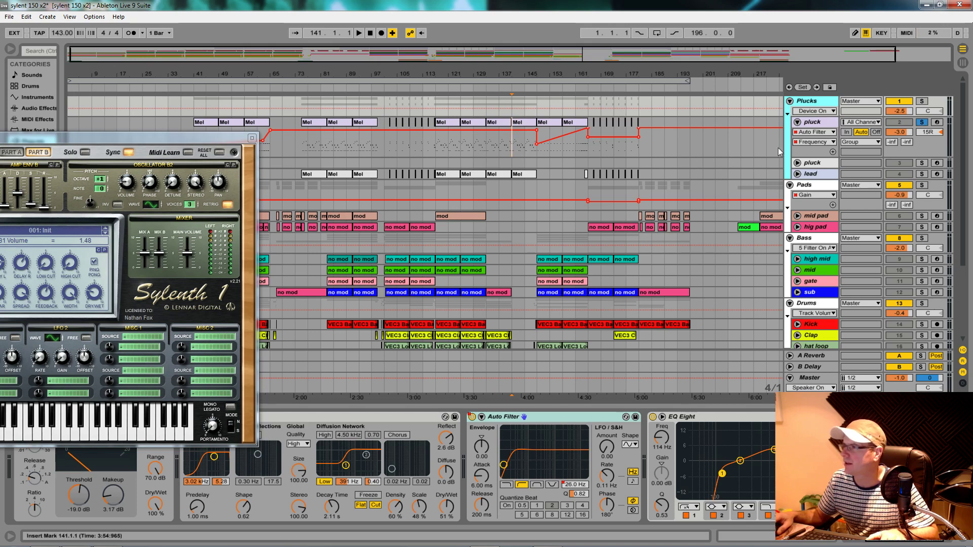
Step: Solo the whole Plucks group and play it from bar 125
click(467, 147)
click(807, 101)
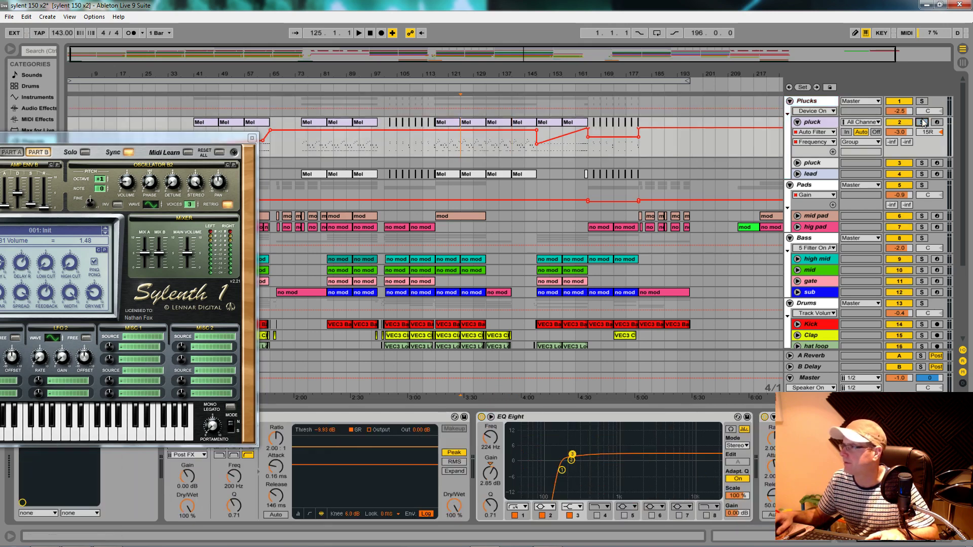
click(921, 101)
key(space)
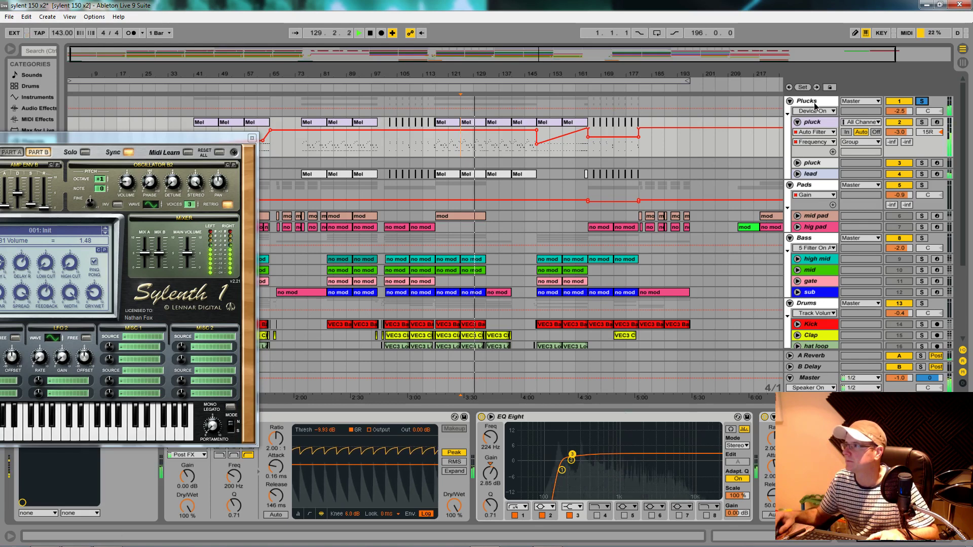
Step: Display the Plucks group's filter Frequency automation, play from bar 133 and move the Sylenth1 window below the arrangement tracks
click(698, 374)
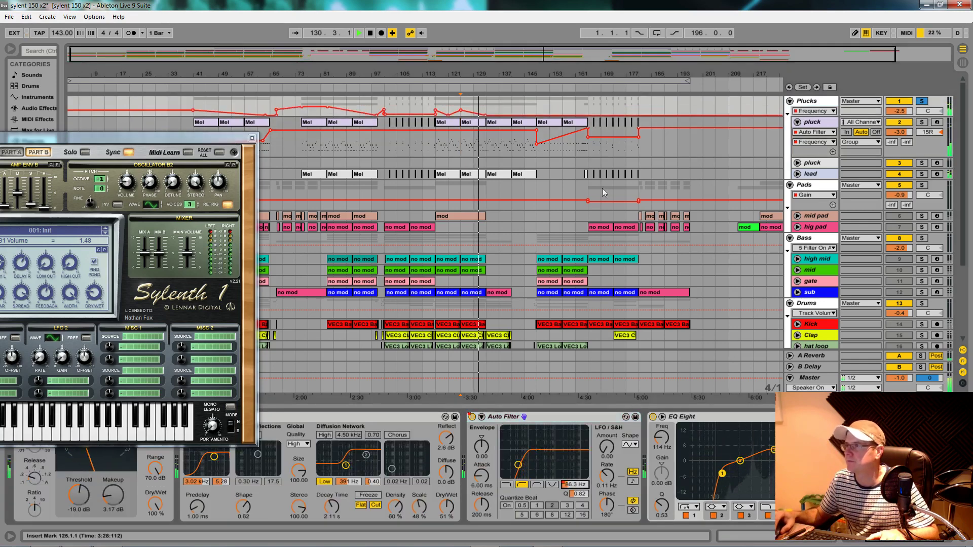
click(322, 124)
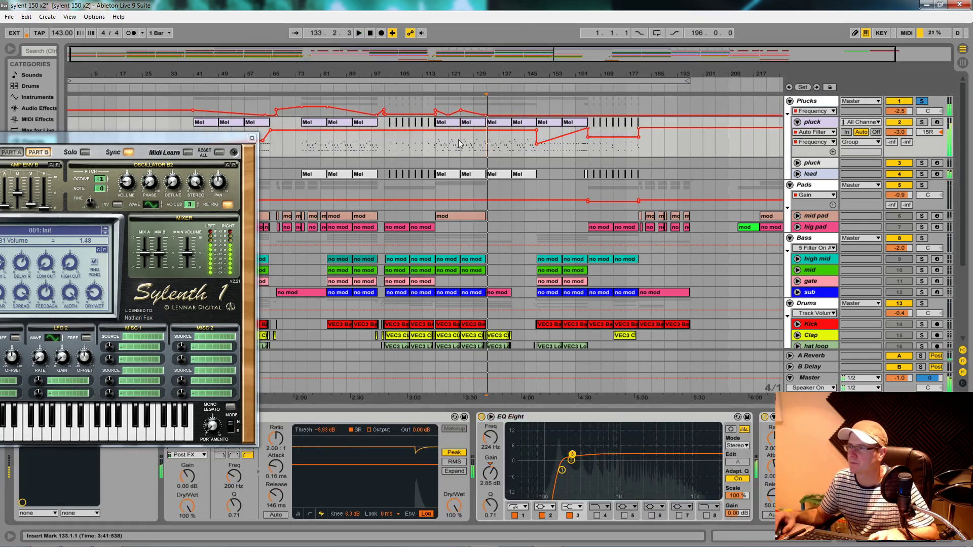
drag(219, 138, 439, 83)
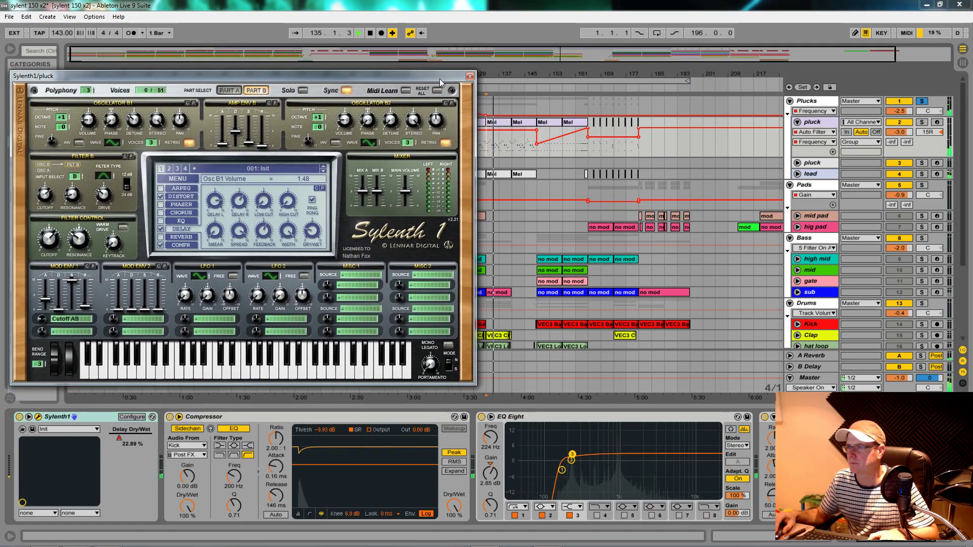
drag(453, 81, 652, 407)
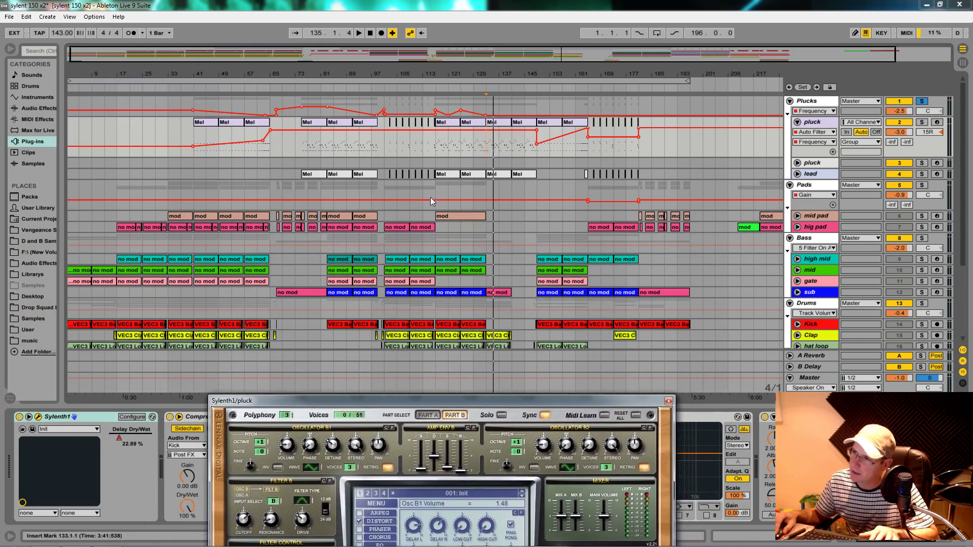
Step: Unsolo the Plucks group and play the full mix from bar 117
click(436, 190)
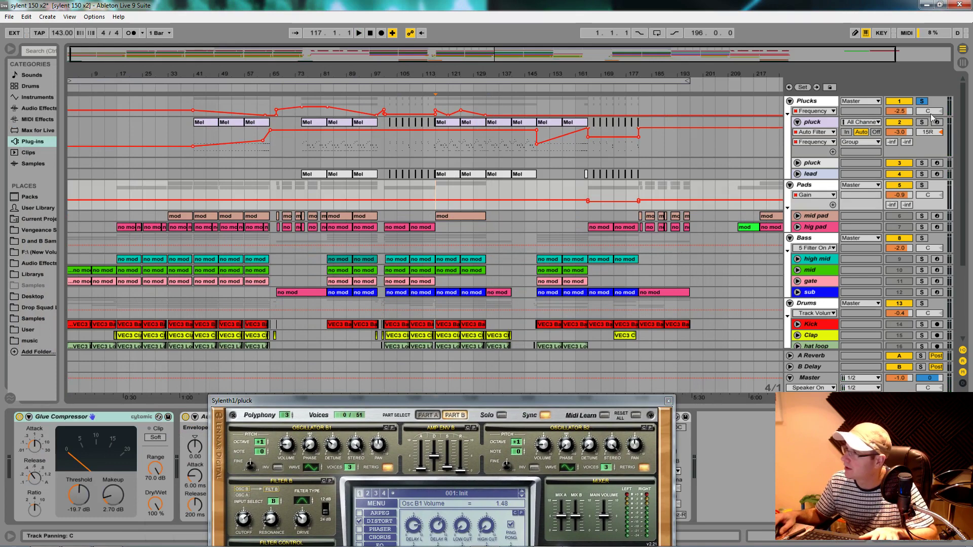
click(922, 101)
key(space)
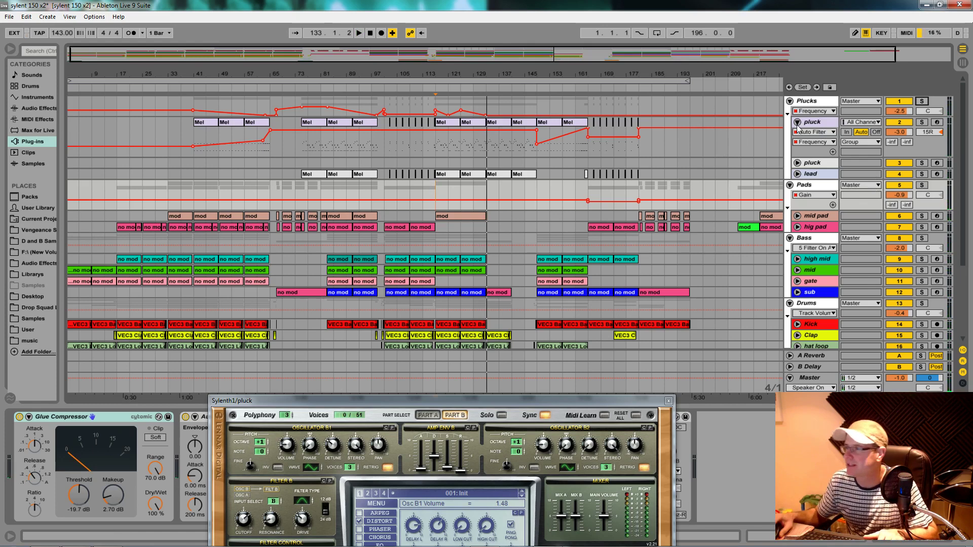
Step: Solo and select the lead track, and review Parts A and B in the pluck's Sylenth1 window
click(921, 174)
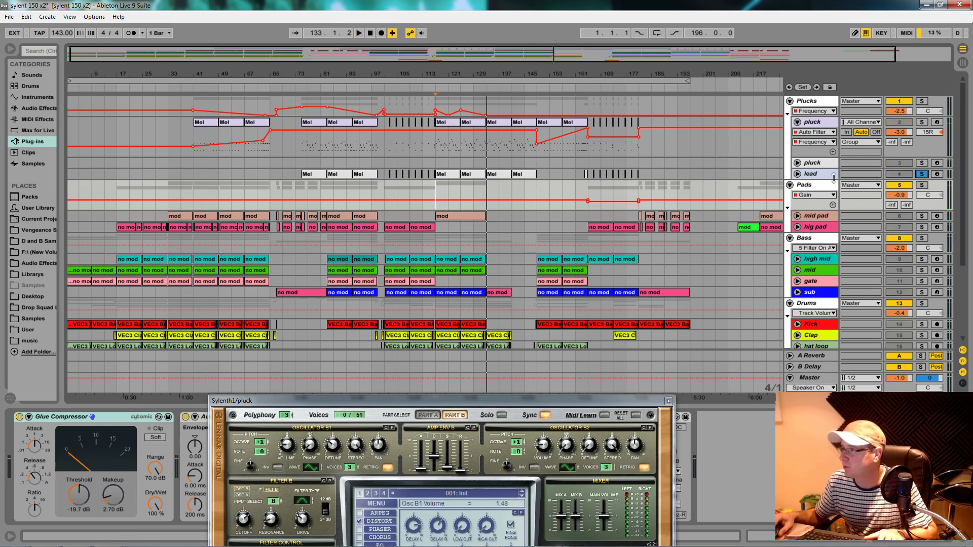
click(828, 175)
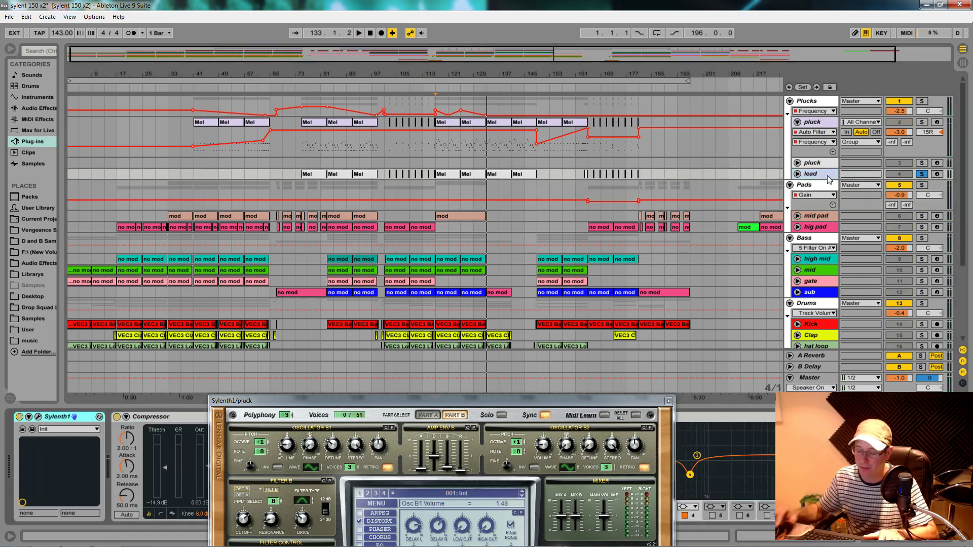
drag(477, 403, 520, 212)
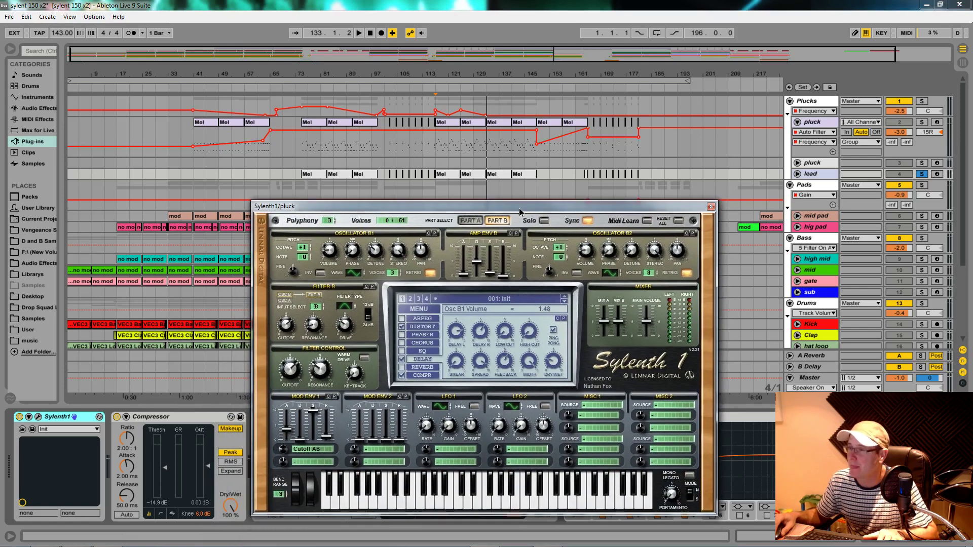
click(467, 224)
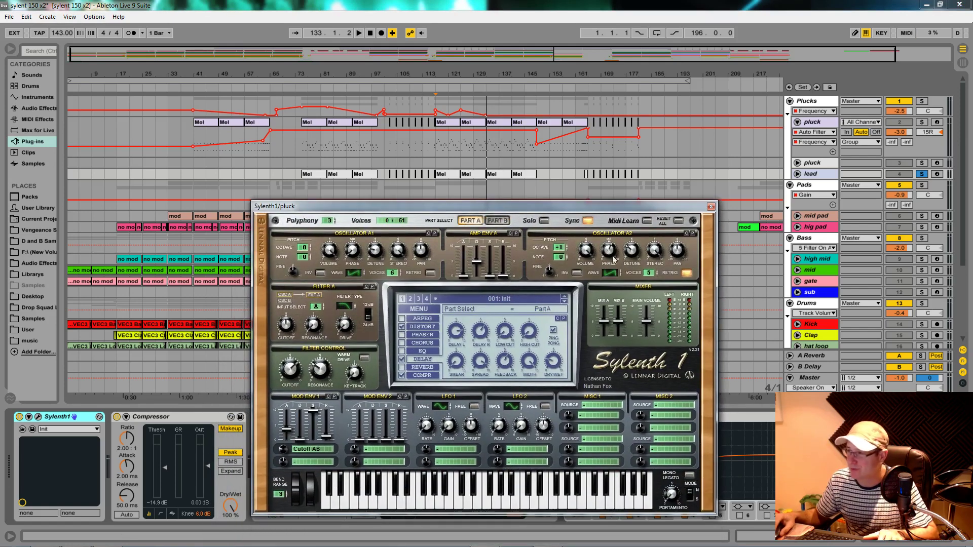
click(500, 222)
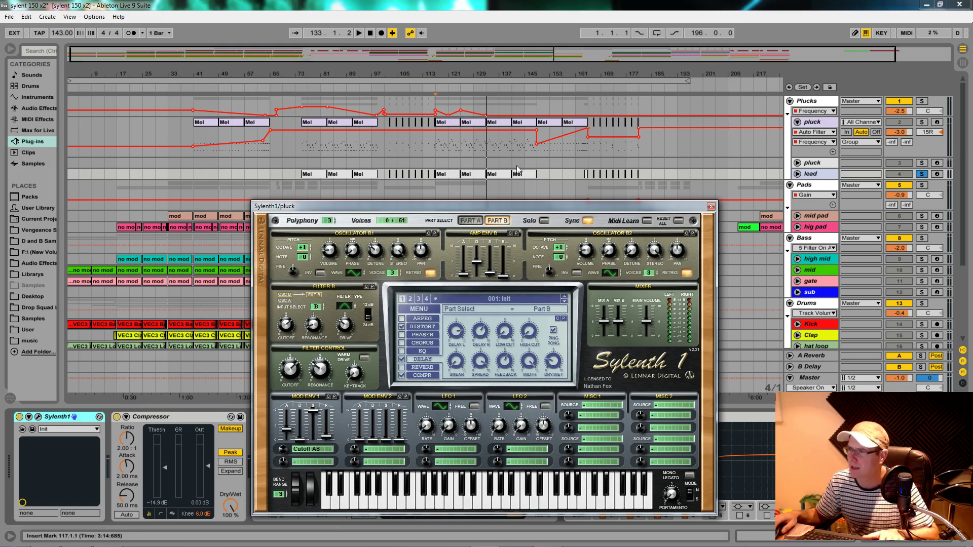
Step: Play the soloed lead from bar 133 and close the pluck's Sylenth1 window
click(488, 174)
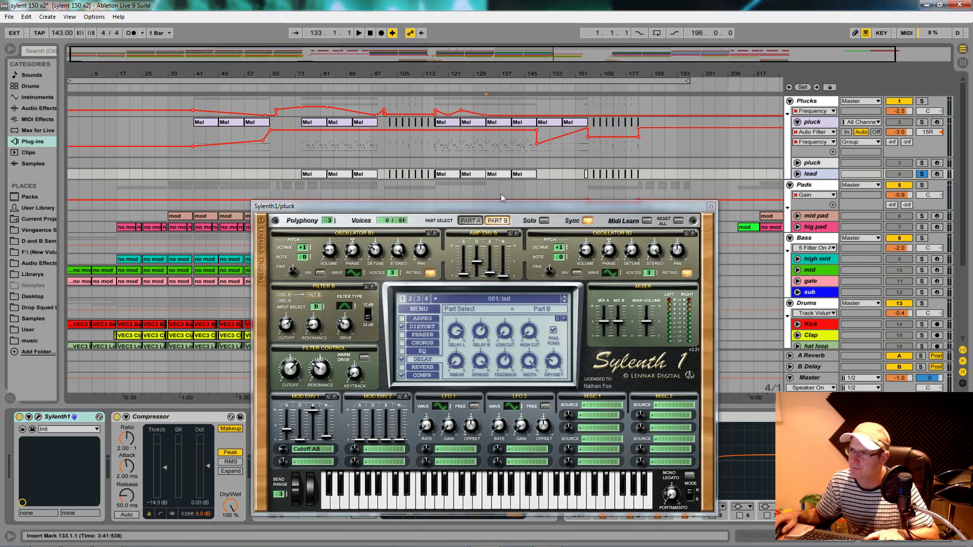
key(space)
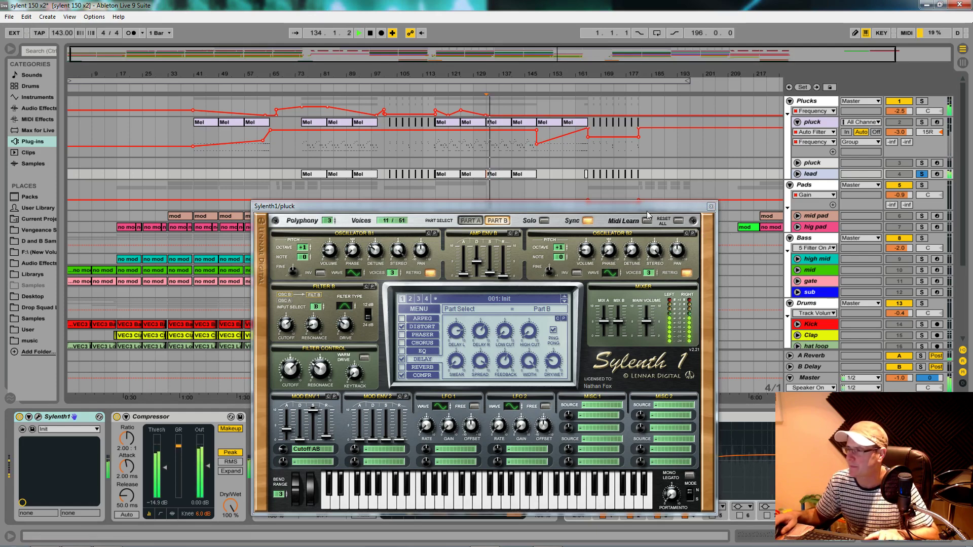
drag(611, 208, 566, 132)
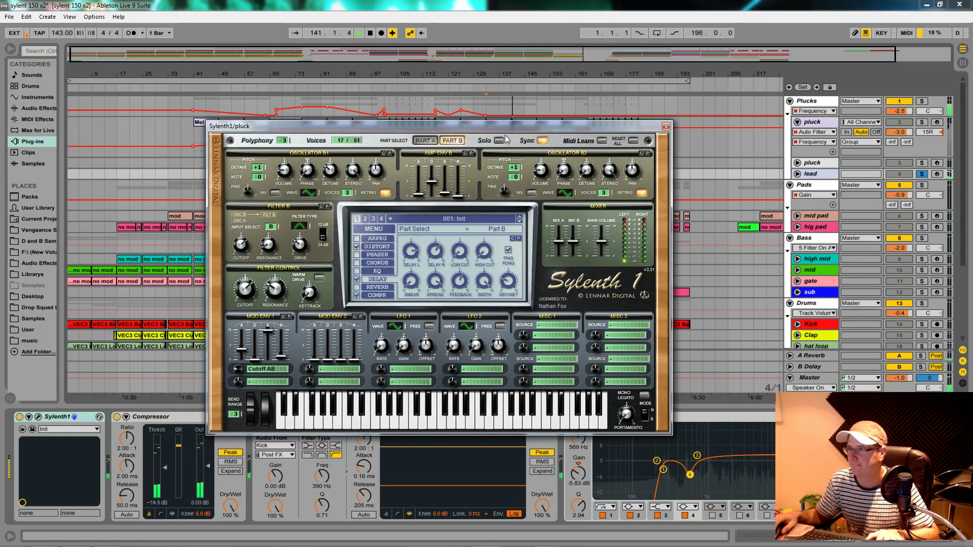
click(666, 126)
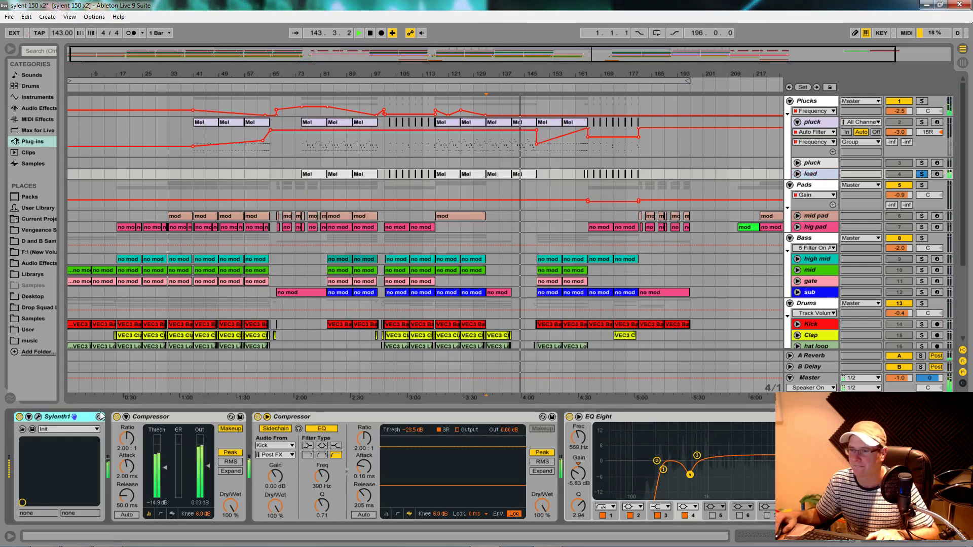
Step: Open the lead track's Sylenth1 window, place it over the middle of the arrangement and stop playback
click(37, 417)
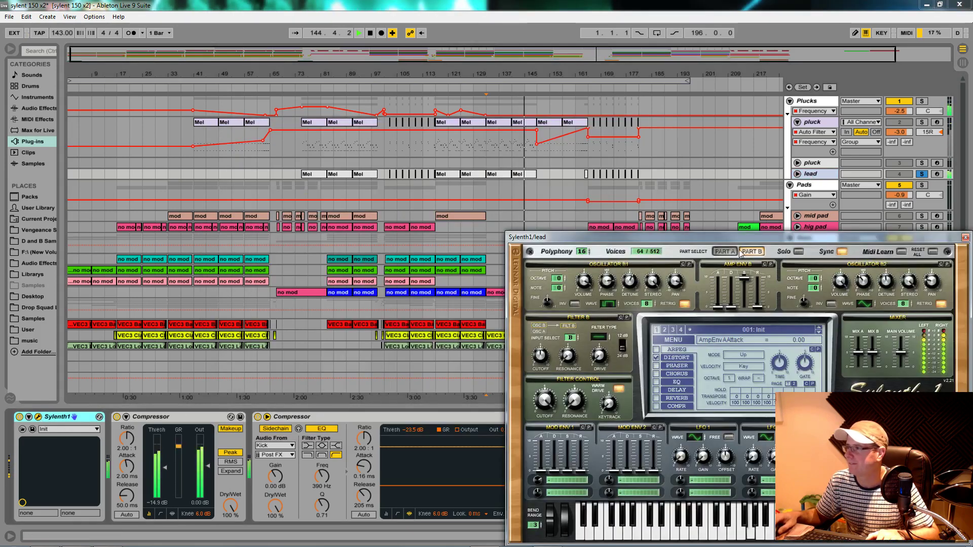
drag(829, 237, 606, 127)
key(space)
Step: Review Part A and Part B of the lead's Sylenth1 patch, including the Oscillator B1 Detune value
click(500, 141)
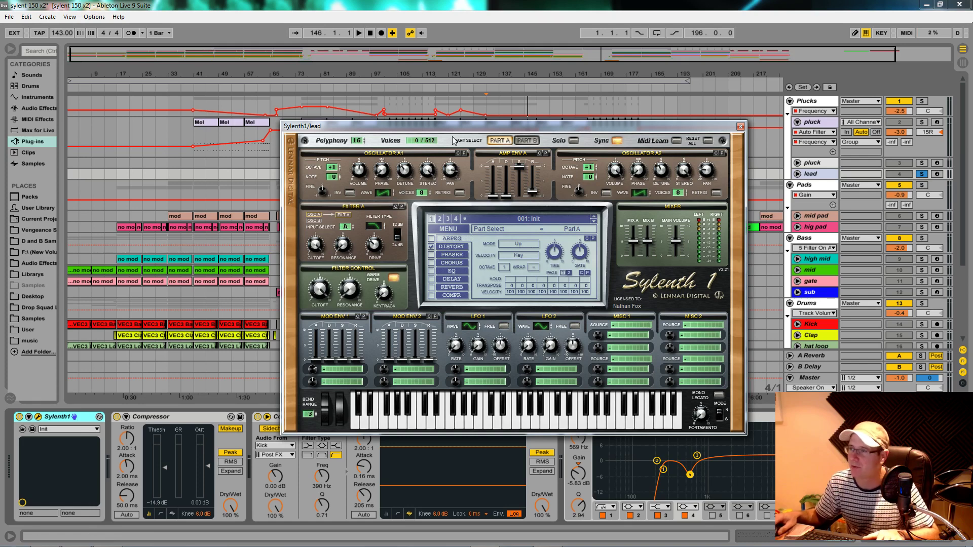
click(527, 141)
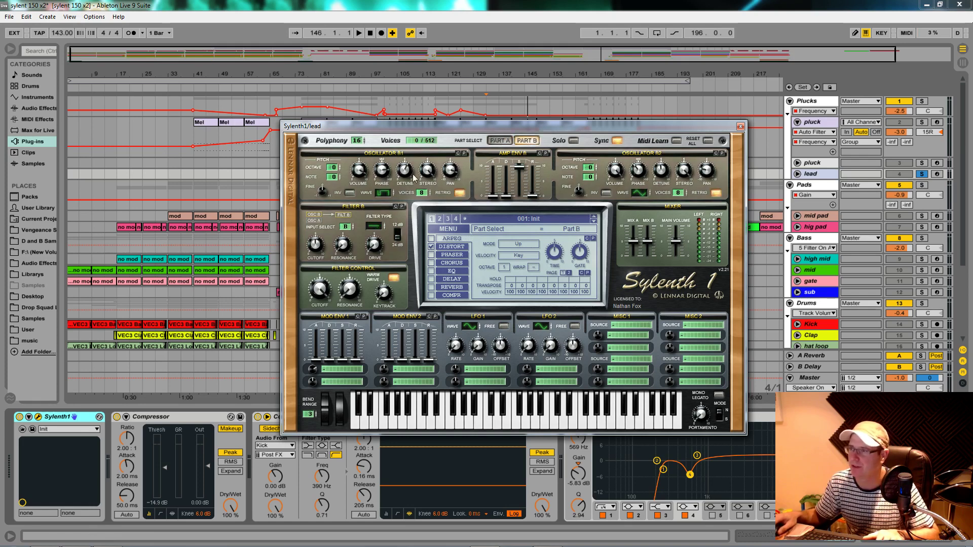
click(413, 177)
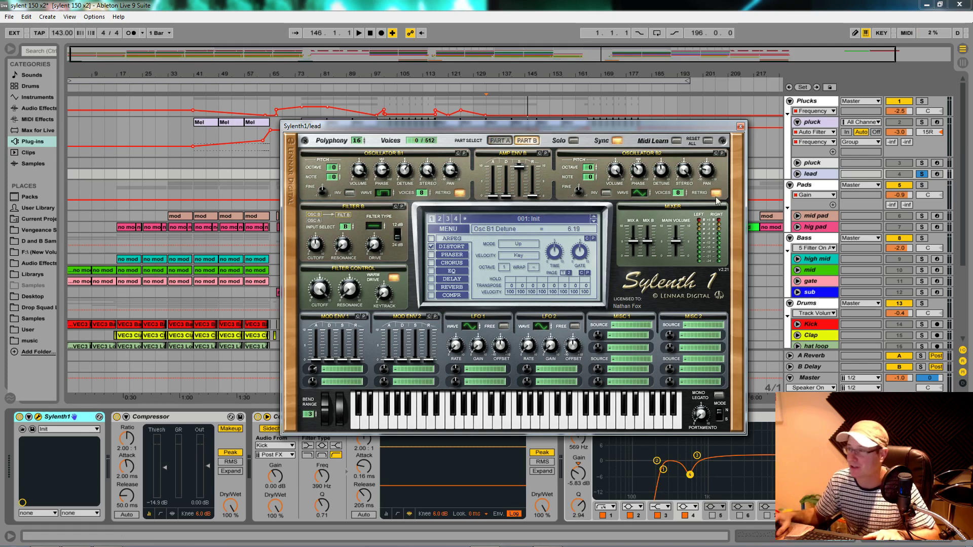
Step: Play the soloed lead briefly from bar 133, and move its Sylenth1 window aside and back to check the arrangement behind it
drag(578, 127, 536, 122)
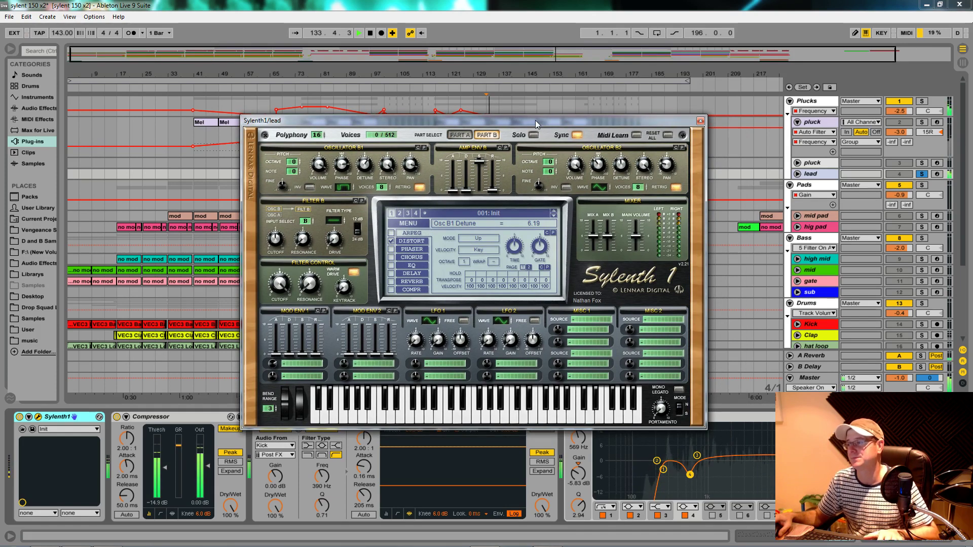
key(space)
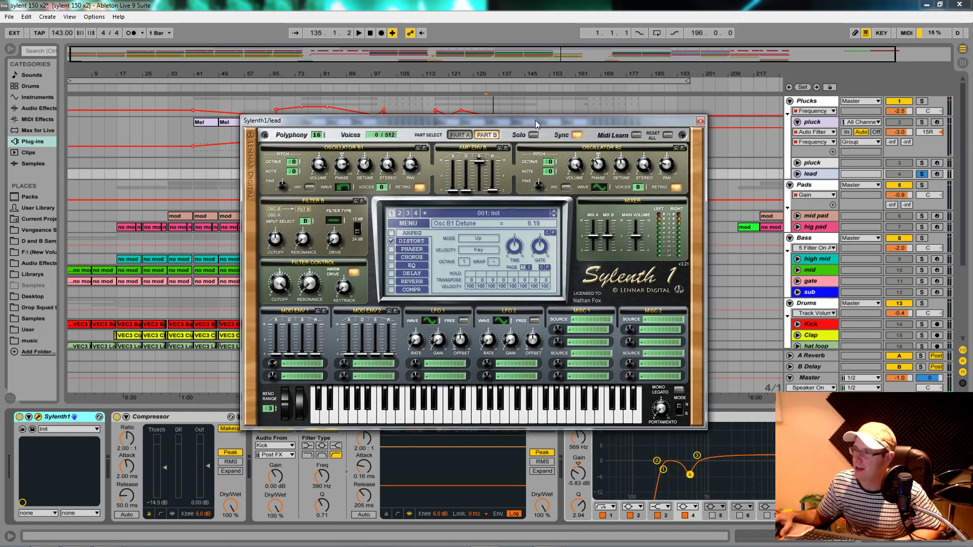
drag(536, 124, 421, 502)
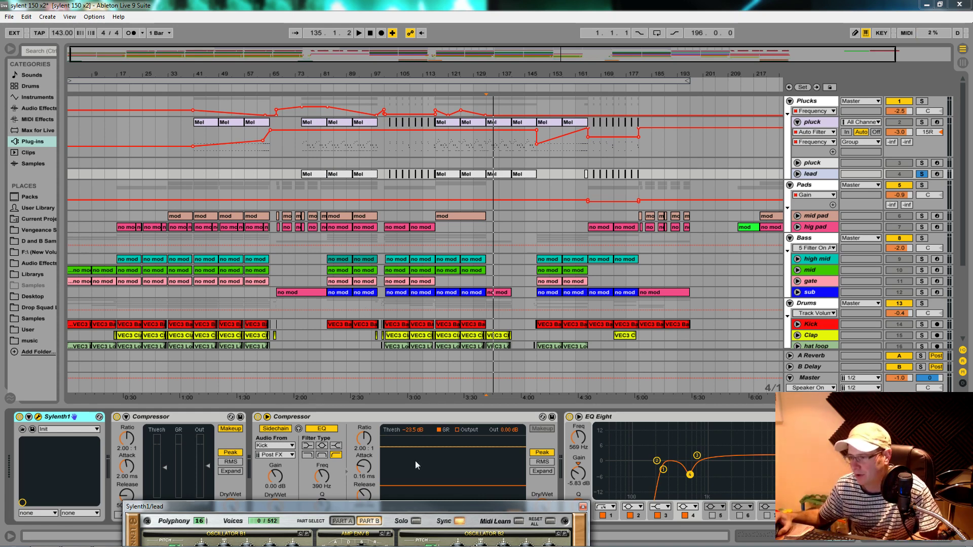
drag(398, 514, 544, 73)
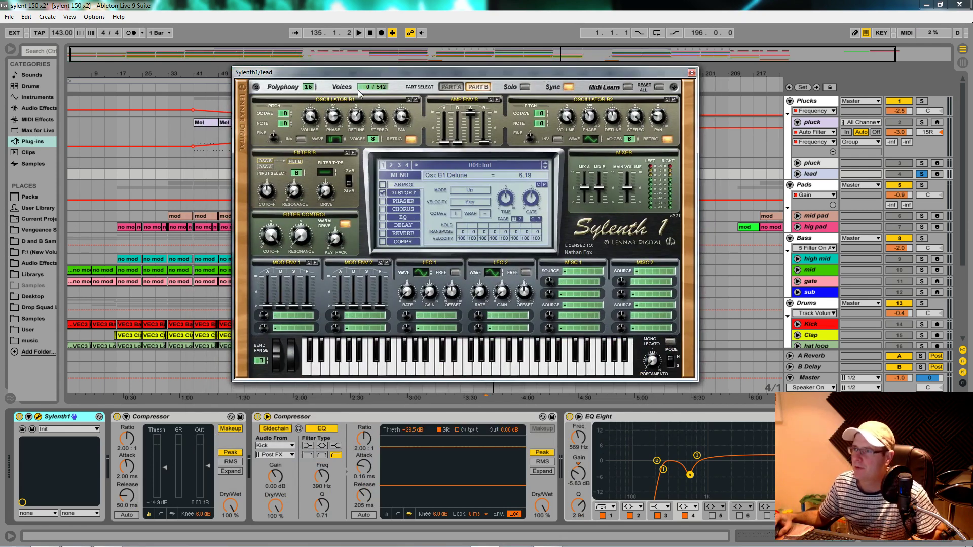